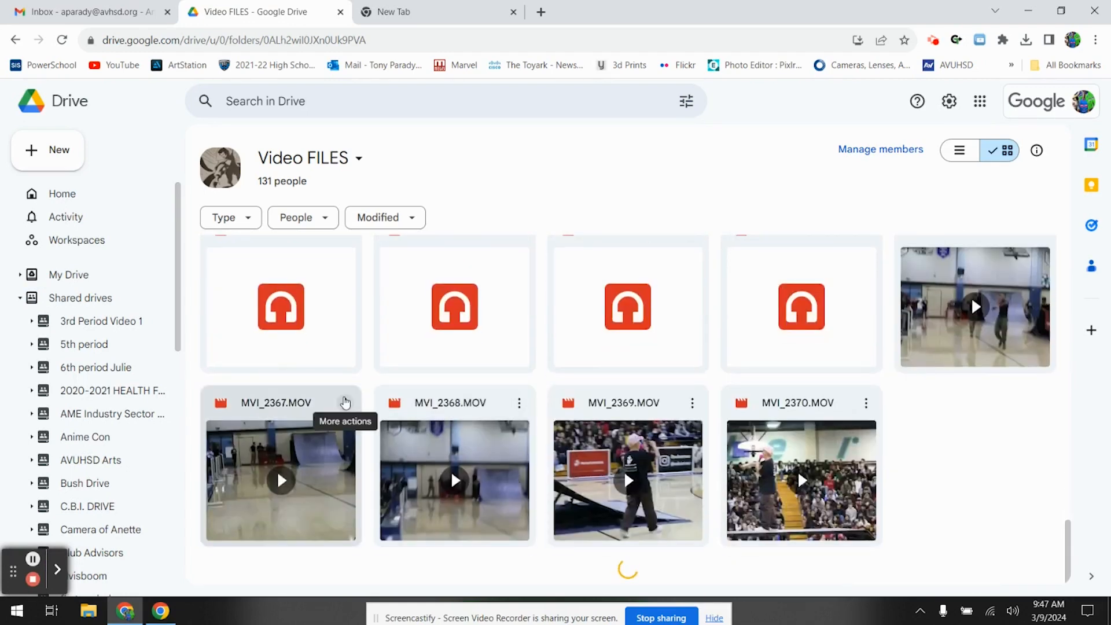
Open the green screens folder in the Video FILES shared drive and look through its clips
scroll(345, 402, up, 20)
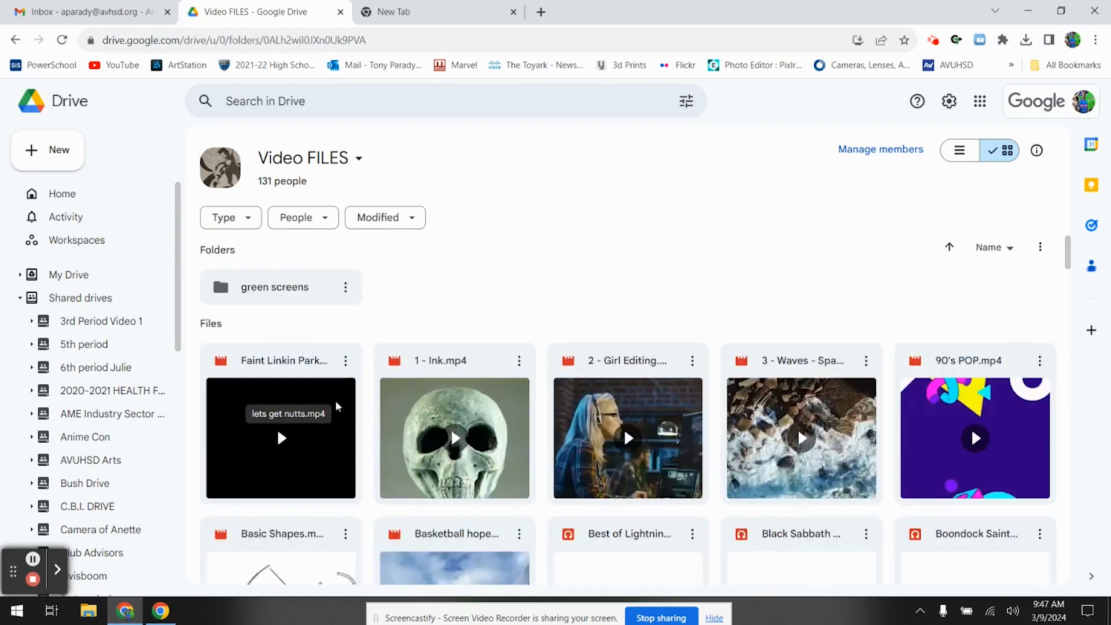
double_click(274, 296)
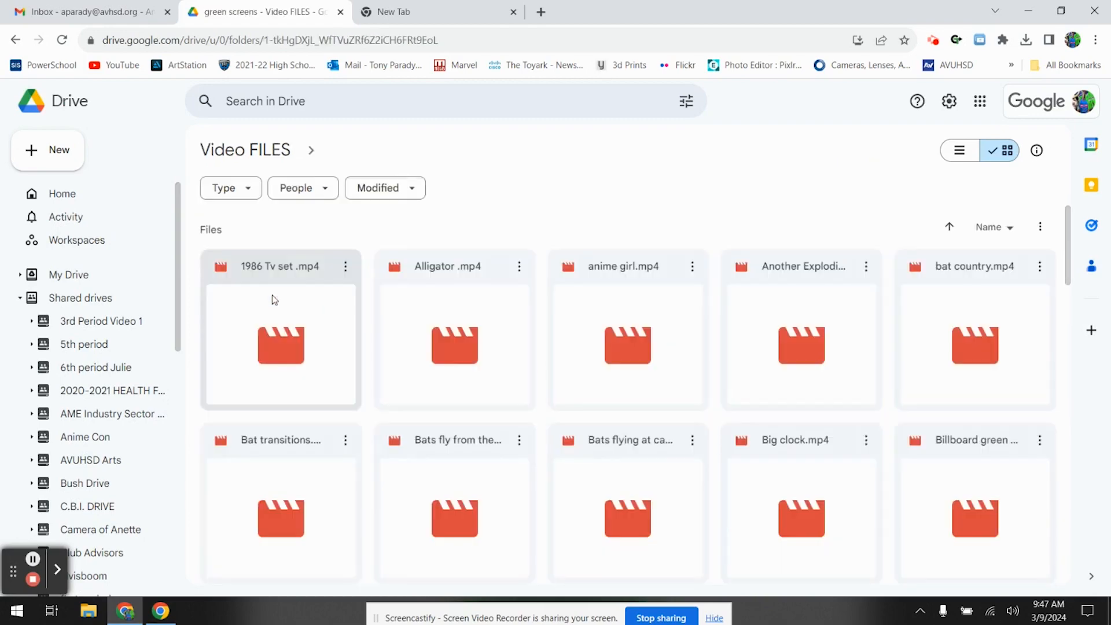
scroll(460, 359, down, 9)
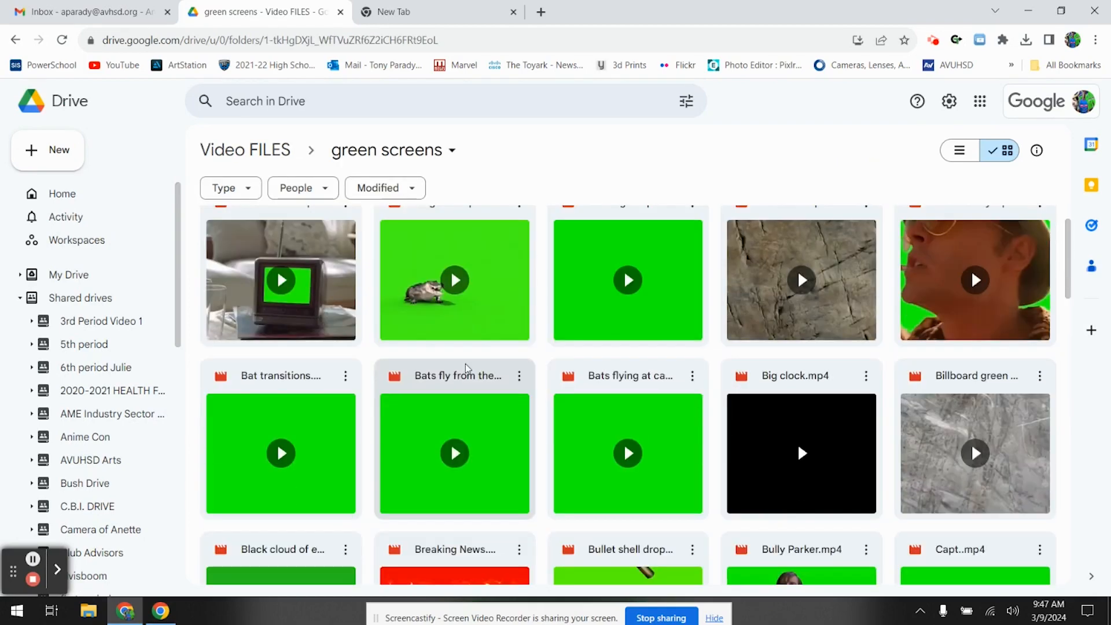
scroll(466, 369, down, 5)
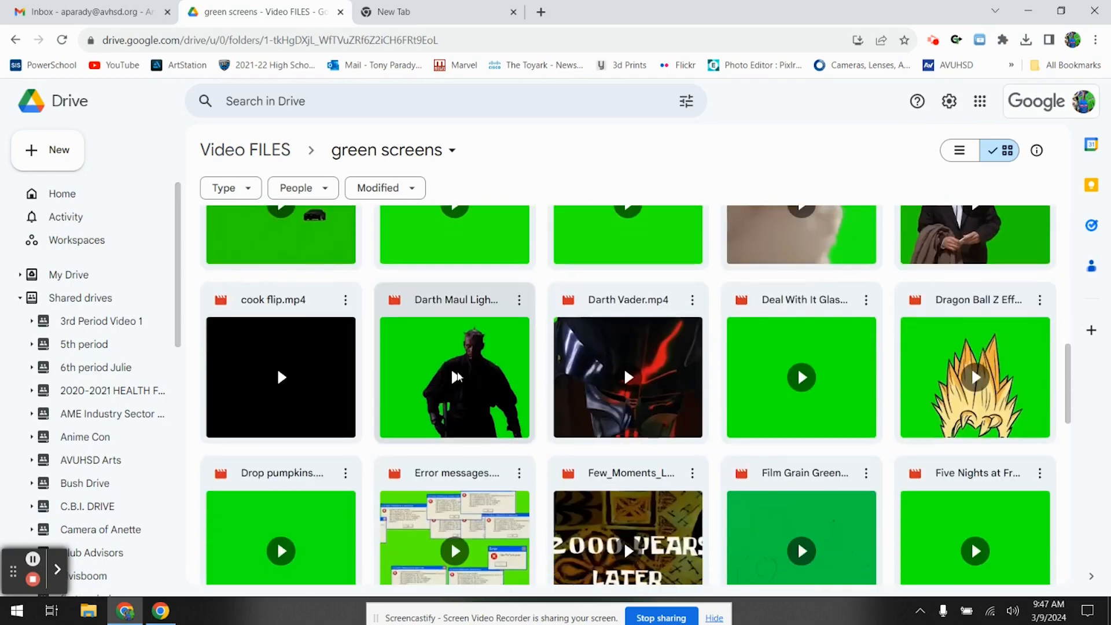
scroll(737, 373, down, 8)
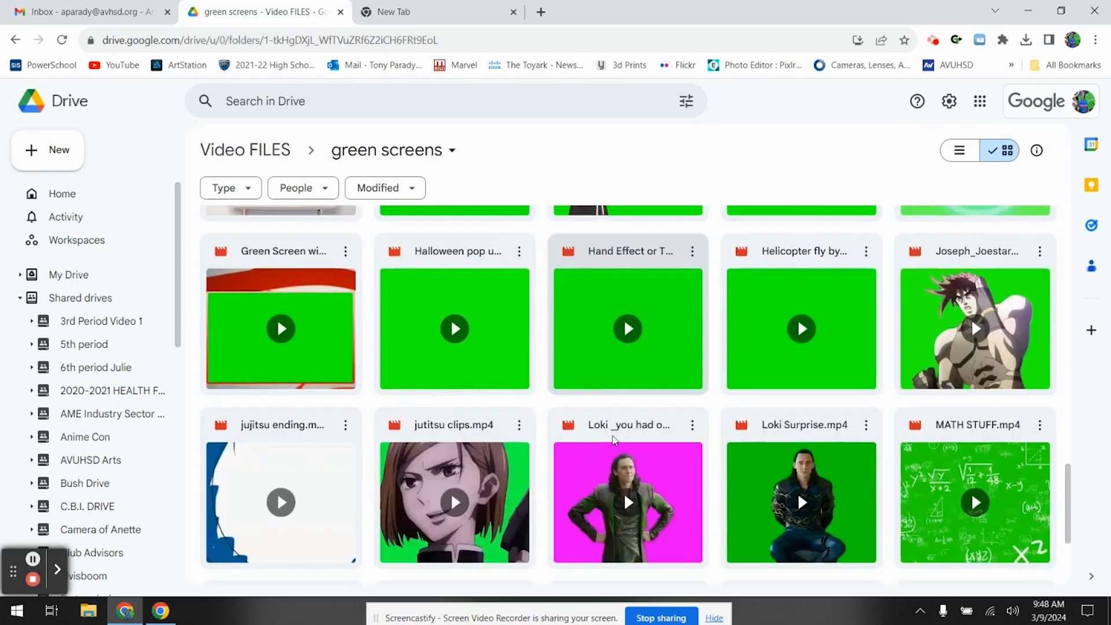
scroll(614, 441, down, 4)
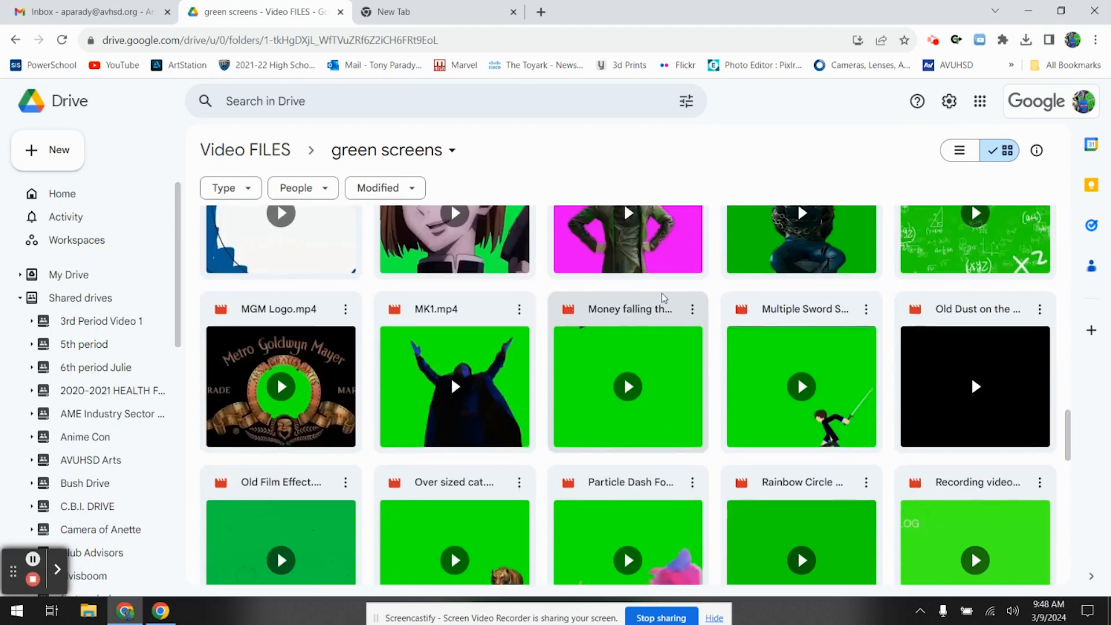
scroll(618, 324, up, 3)
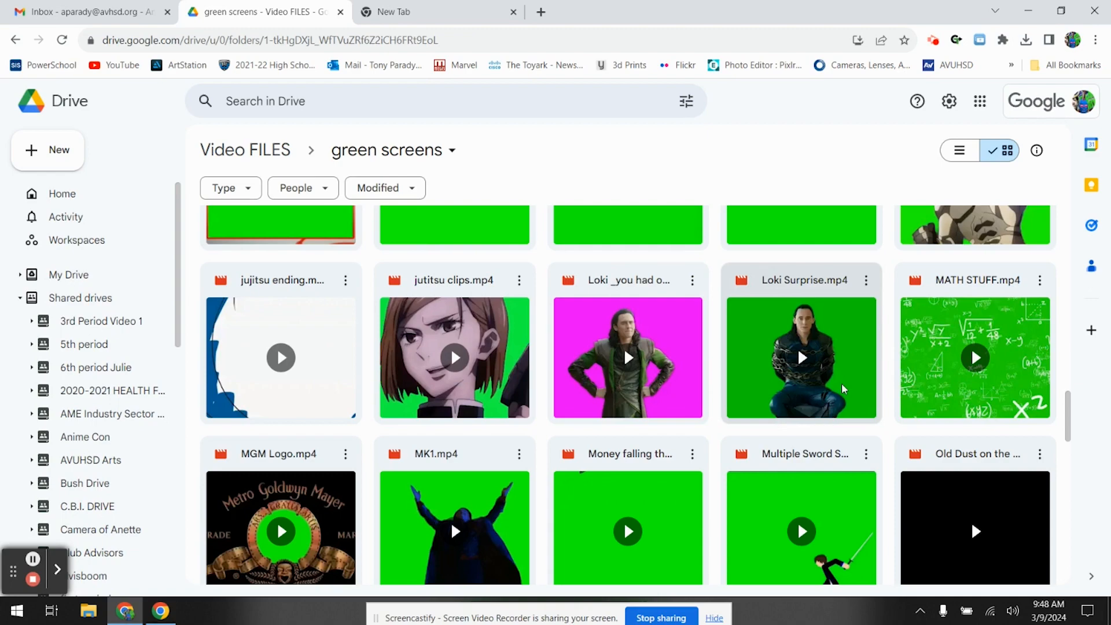
scroll(675, 444, down, 1)
scroll(674, 444, down, 15)
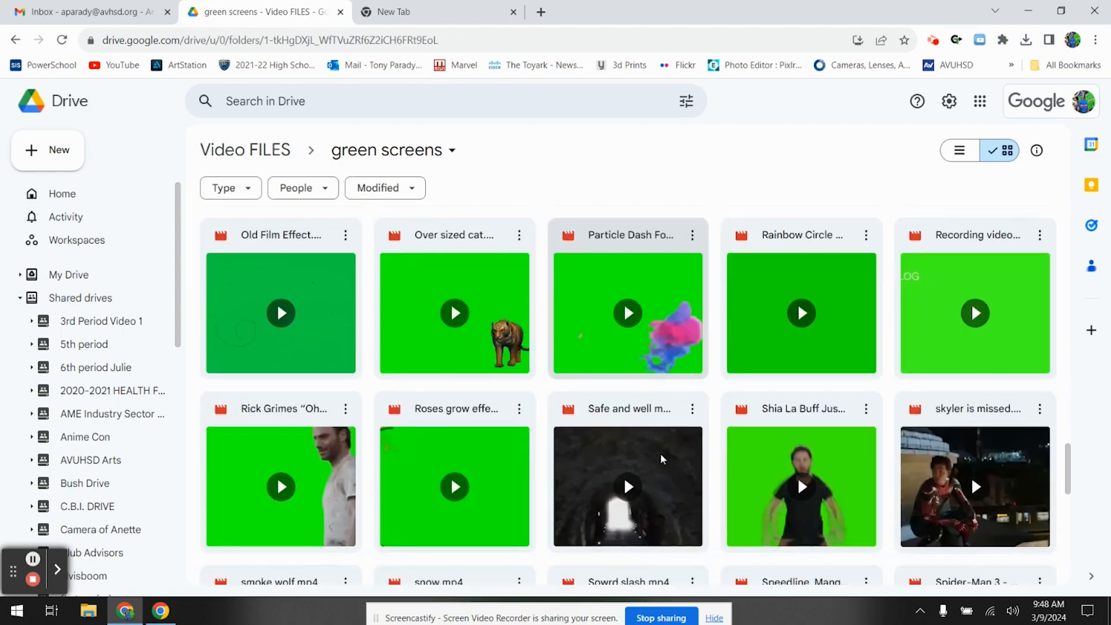
scroll(663, 459, down, 2)
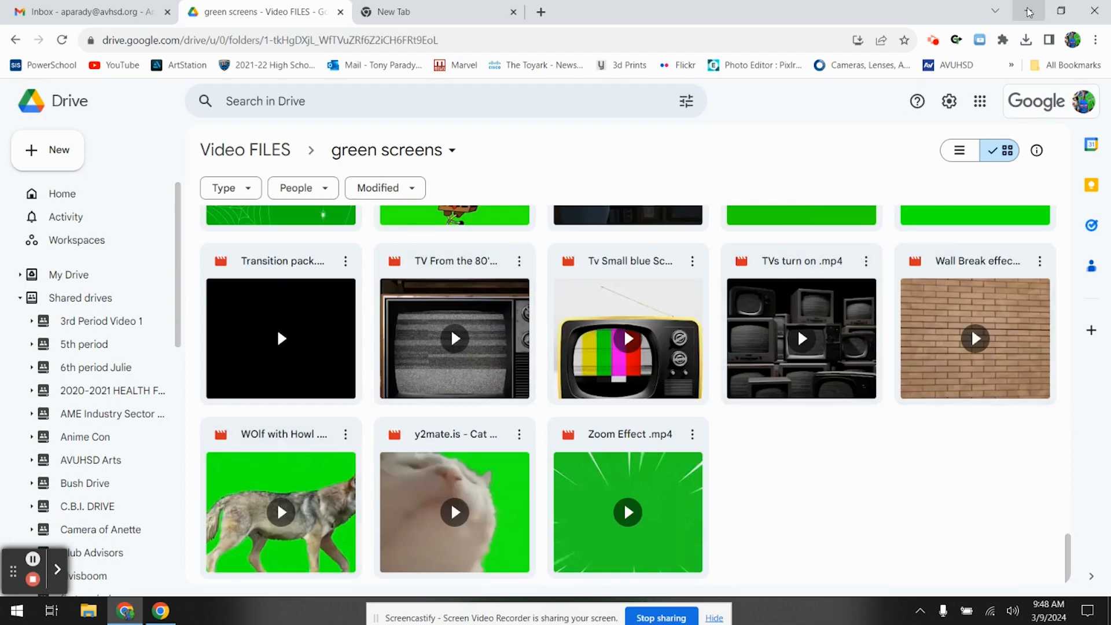
Upload the puppy screen and DOCTOR STRANGE PORTAL videos from the desktop to the green screens folder
click(1028, 10)
drag(1017, 314, 961, 173)
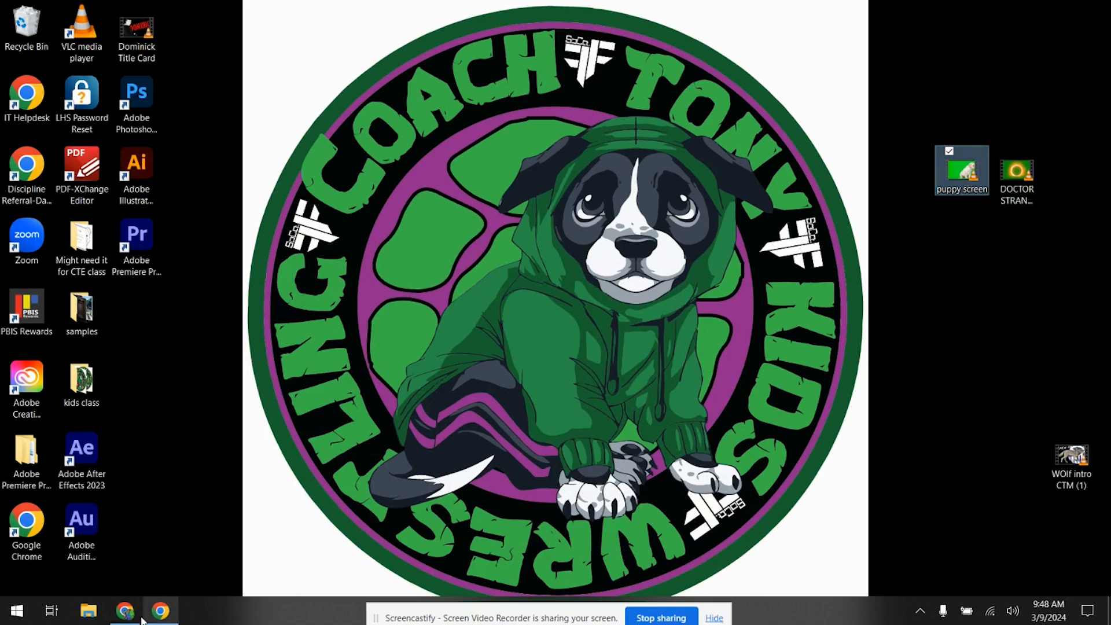
click(161, 611)
click(1065, 10)
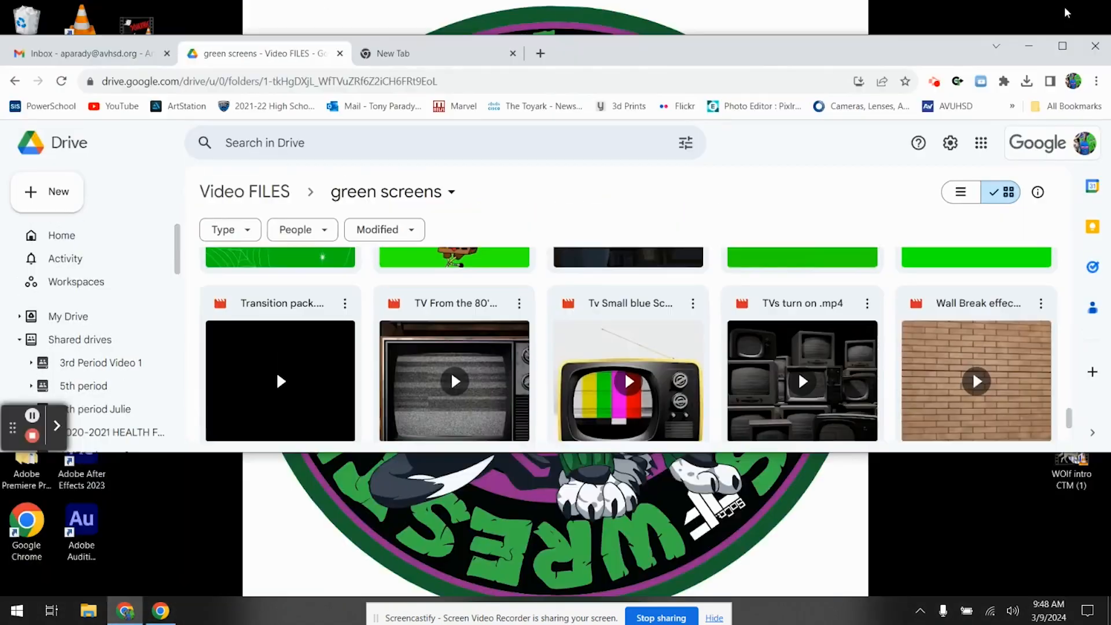
drag(954, 49, 928, 238)
drag(929, 93, 708, 474)
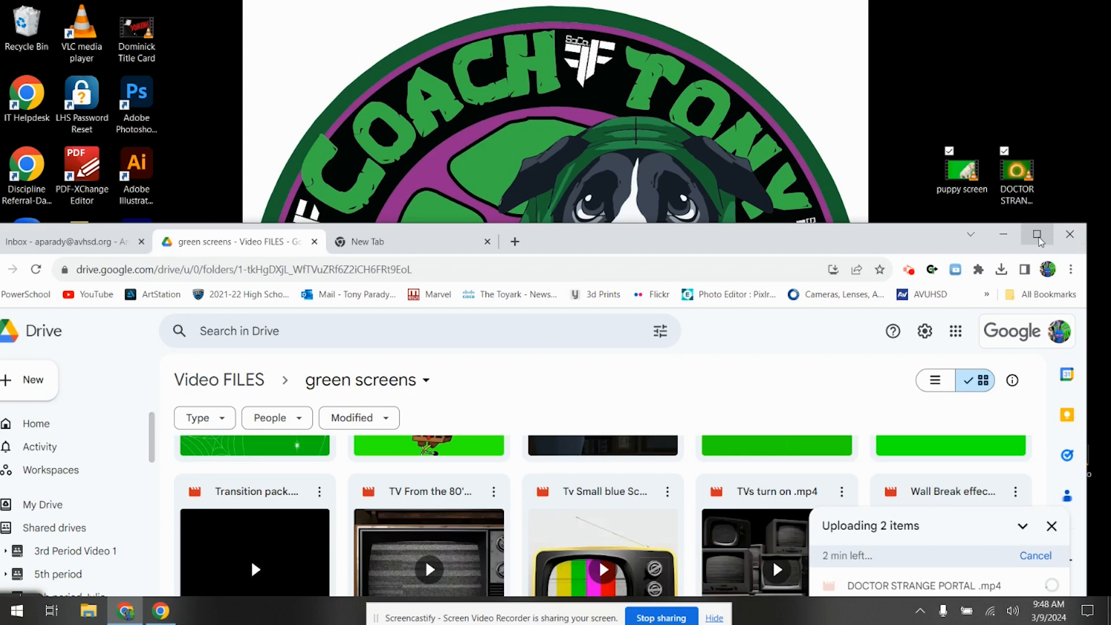
click(1038, 239)
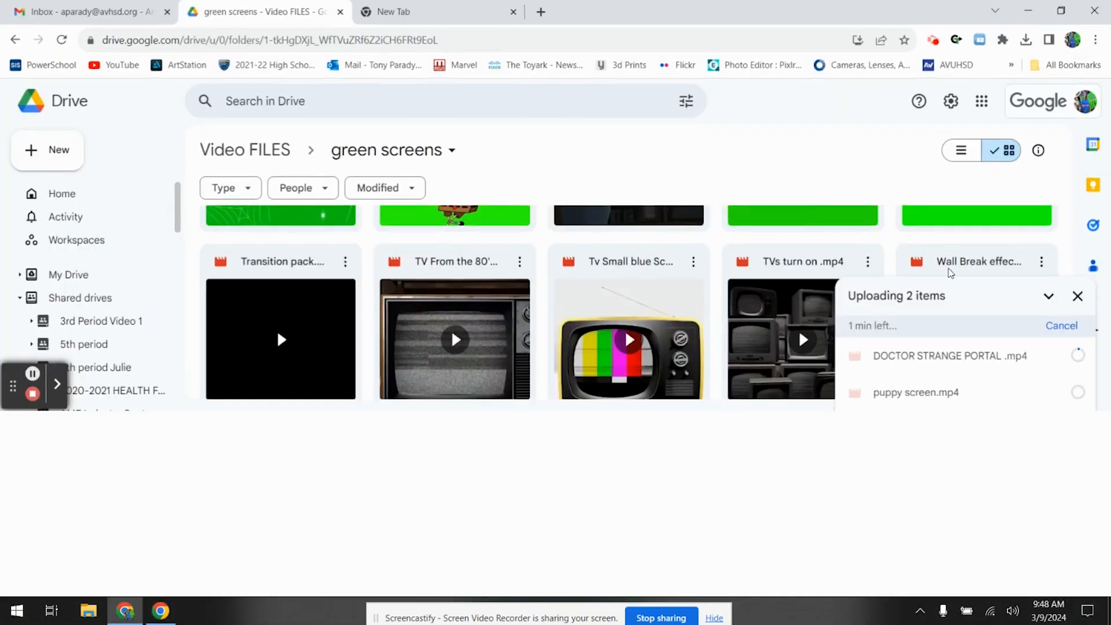
Go to pexels.com in the empty browser tab
click(469, 7)
text(pexels)
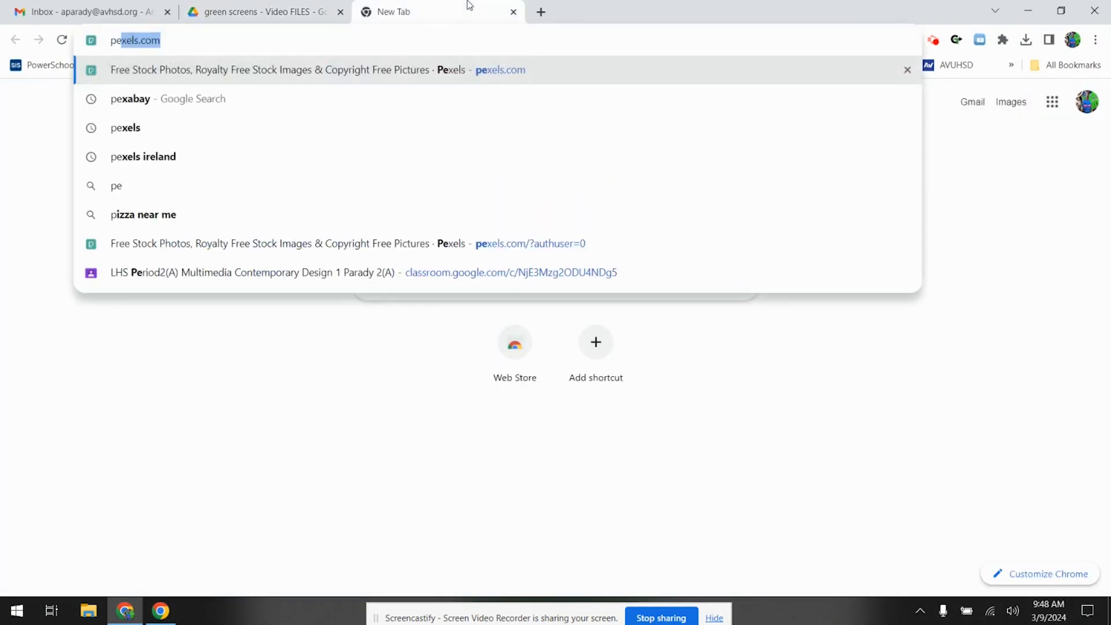
text(.com)
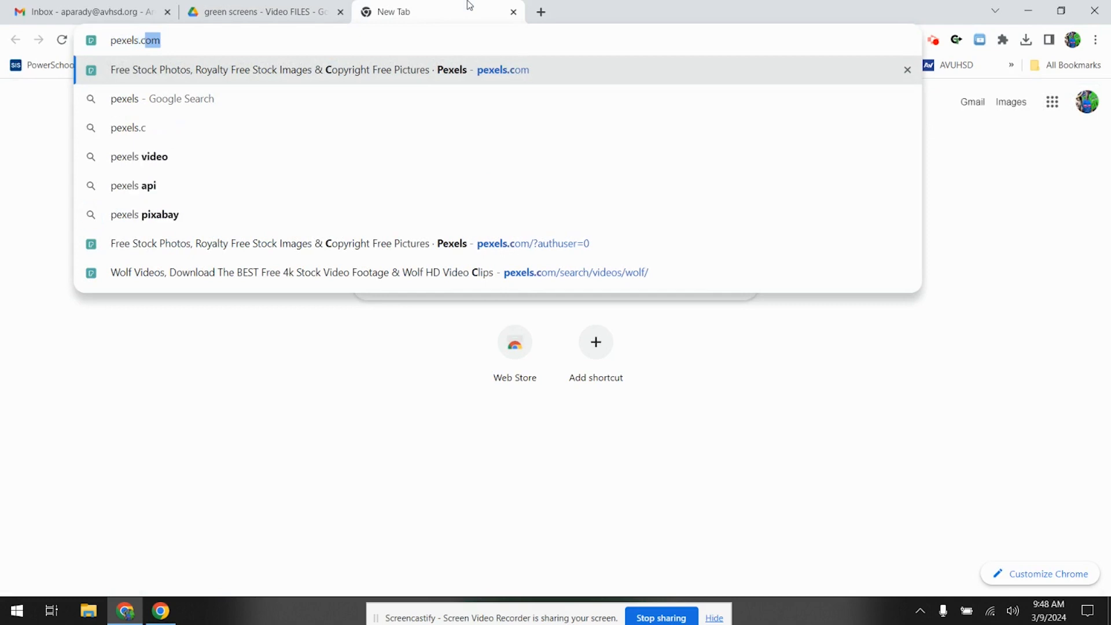
key(Return)
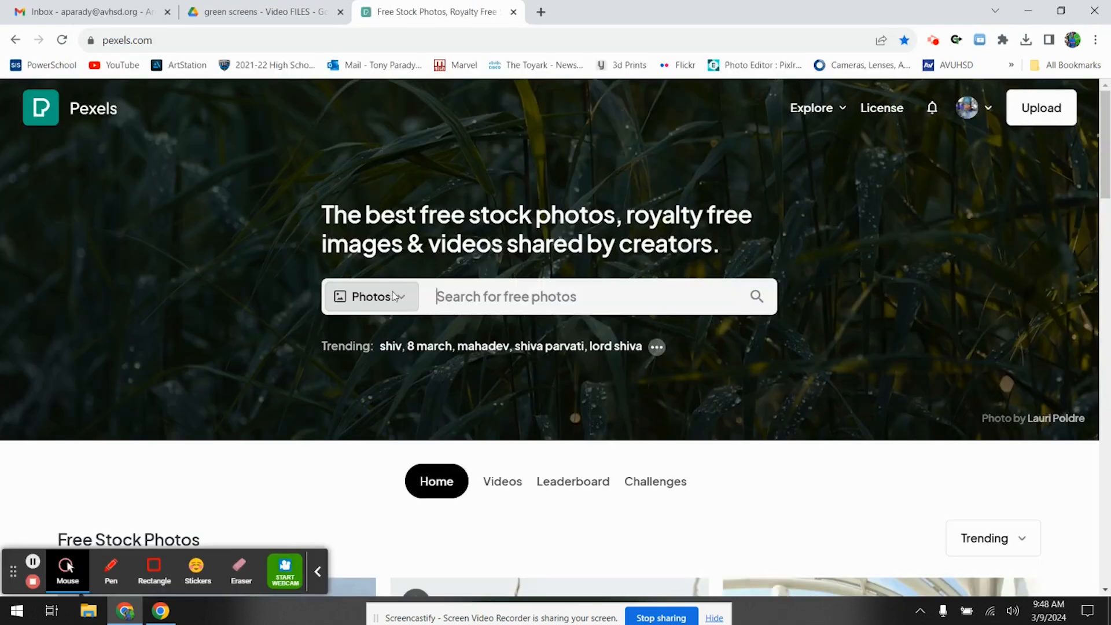
Switch the Pexels search from photos to videos and search for "Park"
click(395, 297)
click(381, 370)
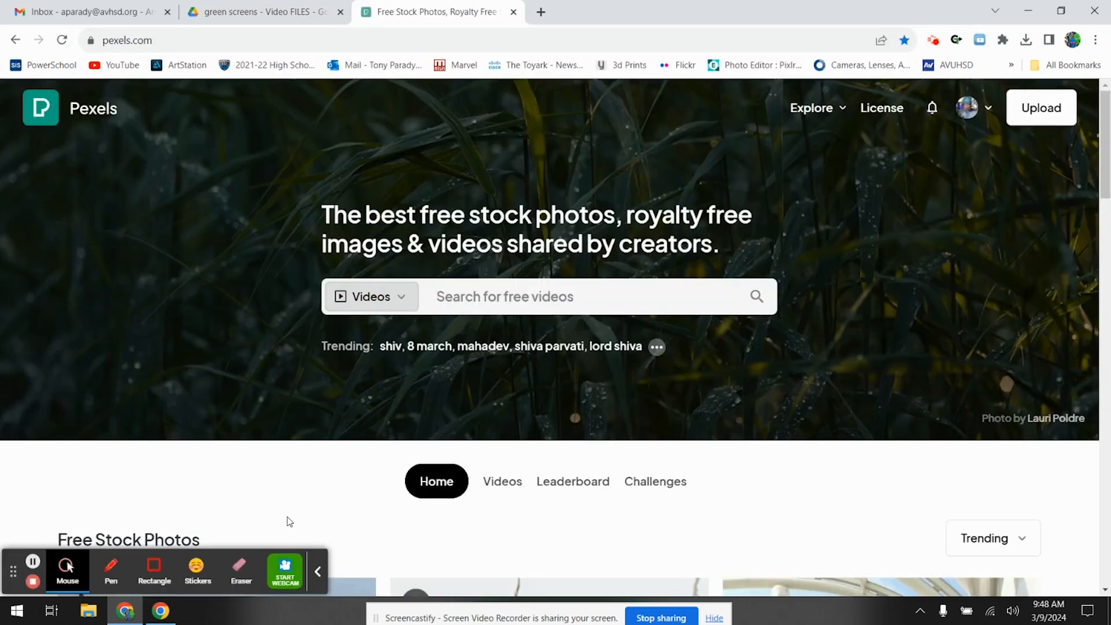
click(318, 572)
click(512, 297)
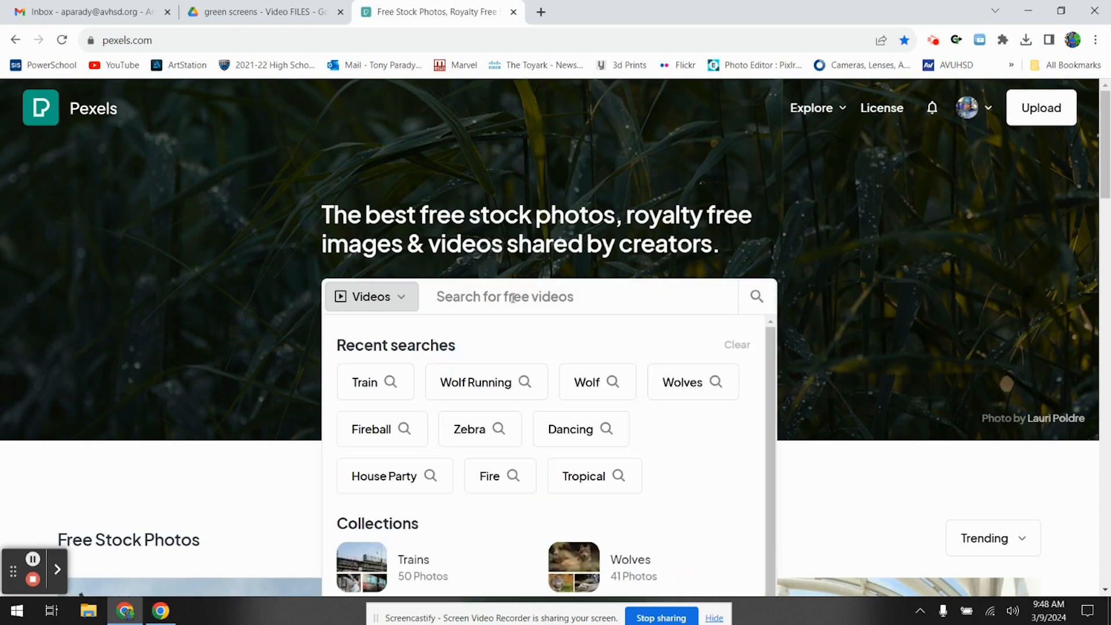
text(Park)
key(Return)
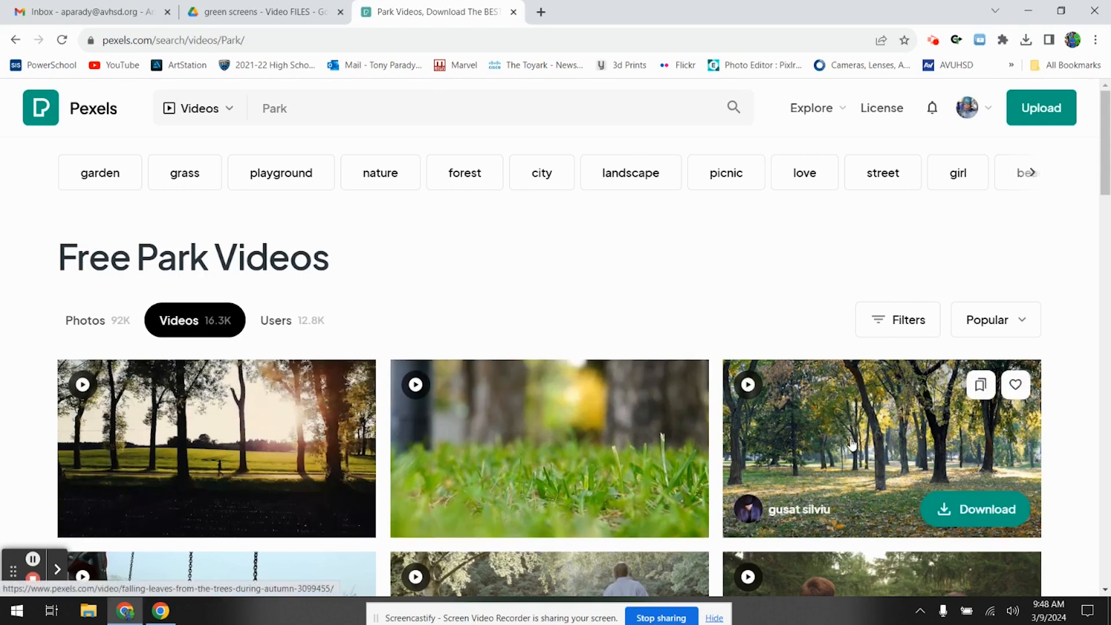
Download the falling autumn leaves video and Pixabay's sunlit yellow-green forest video, dismissing the donation dialog each time
click(973, 510)
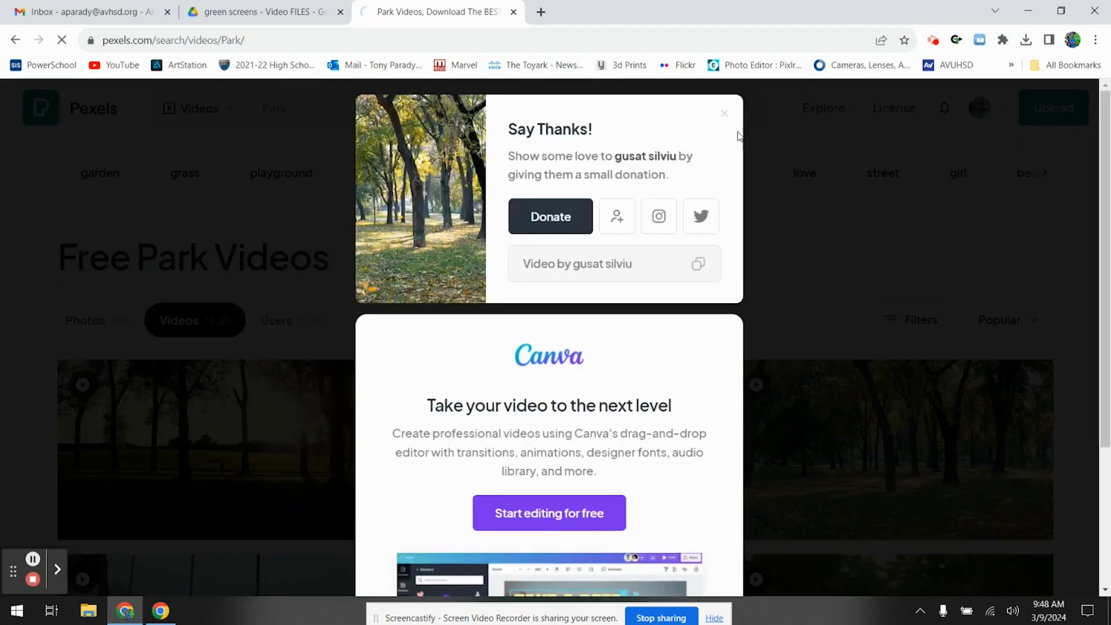
click(725, 117)
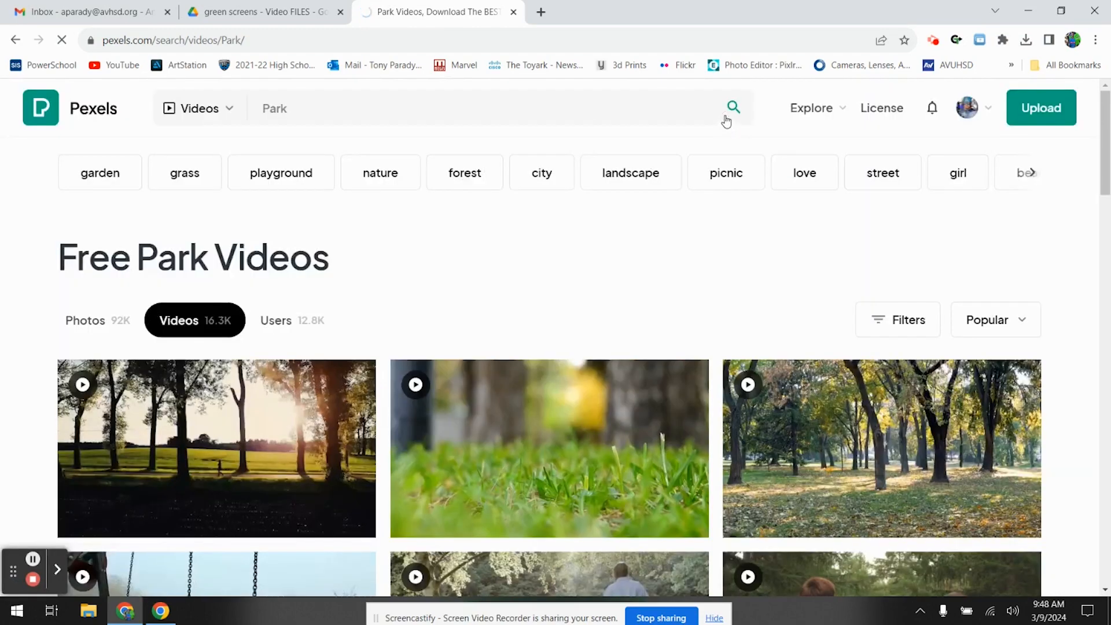
scroll(202, 405, down, 3)
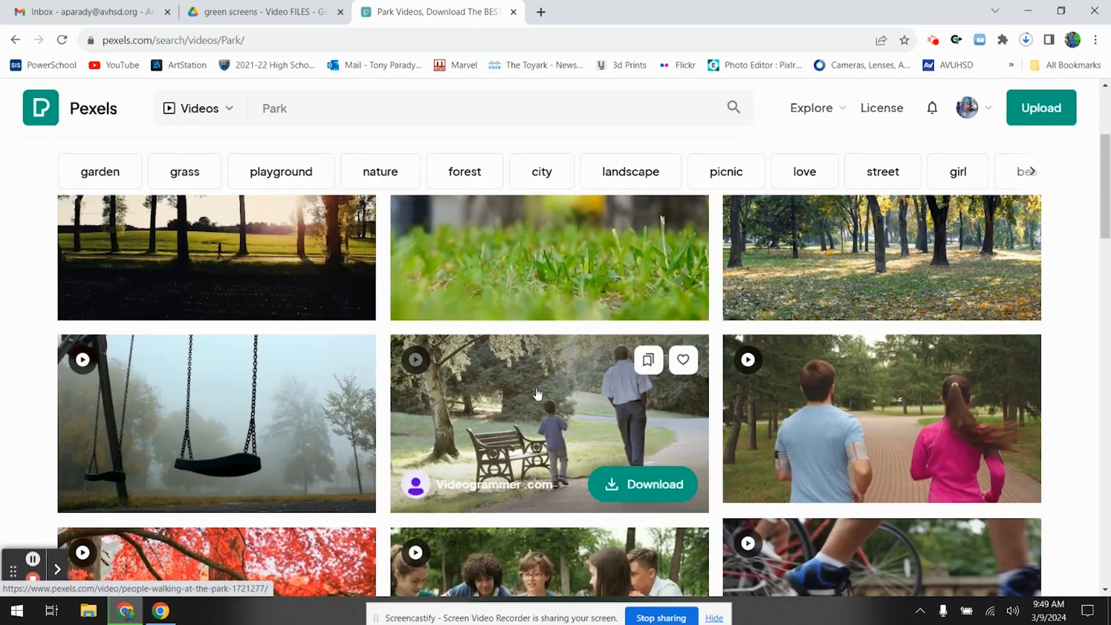
scroll(417, 483, down, 9)
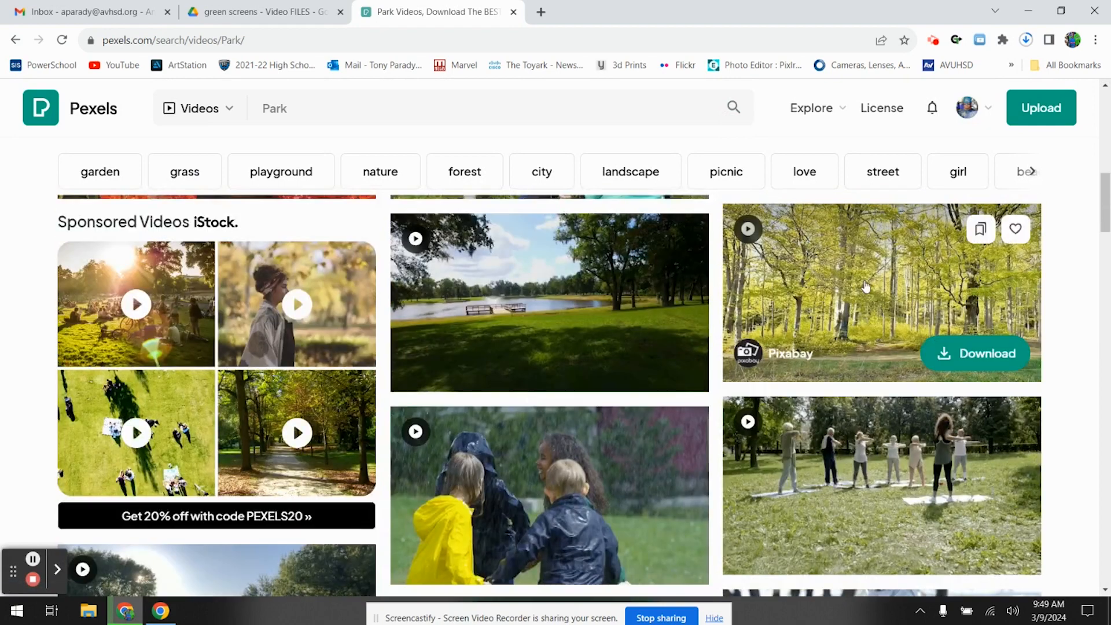
click(950, 354)
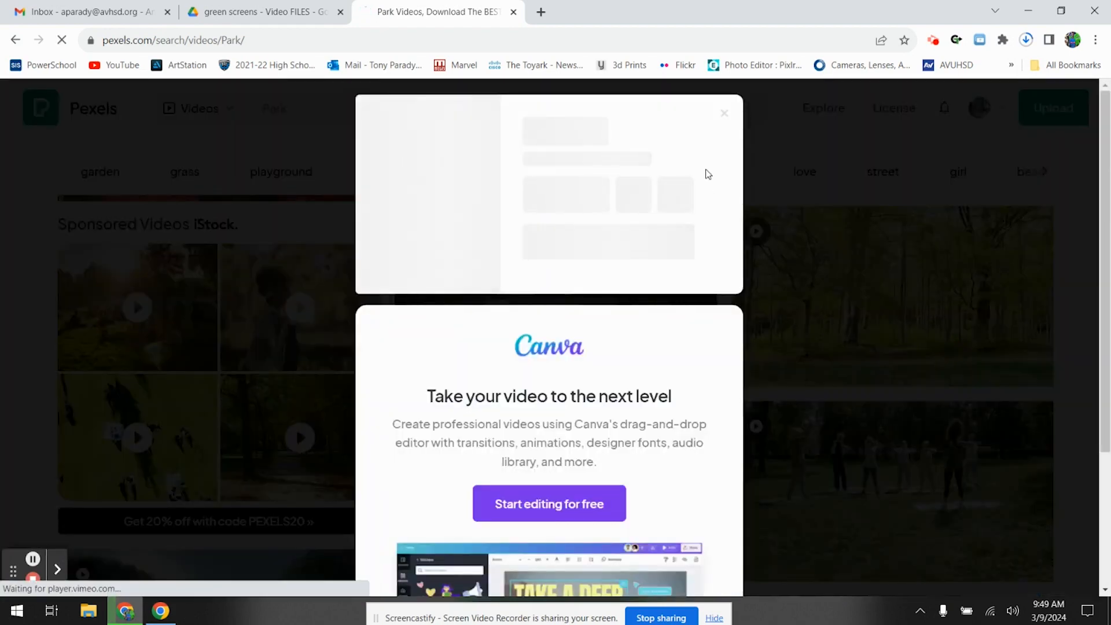
click(724, 113)
Download Pixabay's video of the old man walking in the park and dismiss the donation dialog
scroll(275, 390, down, 5)
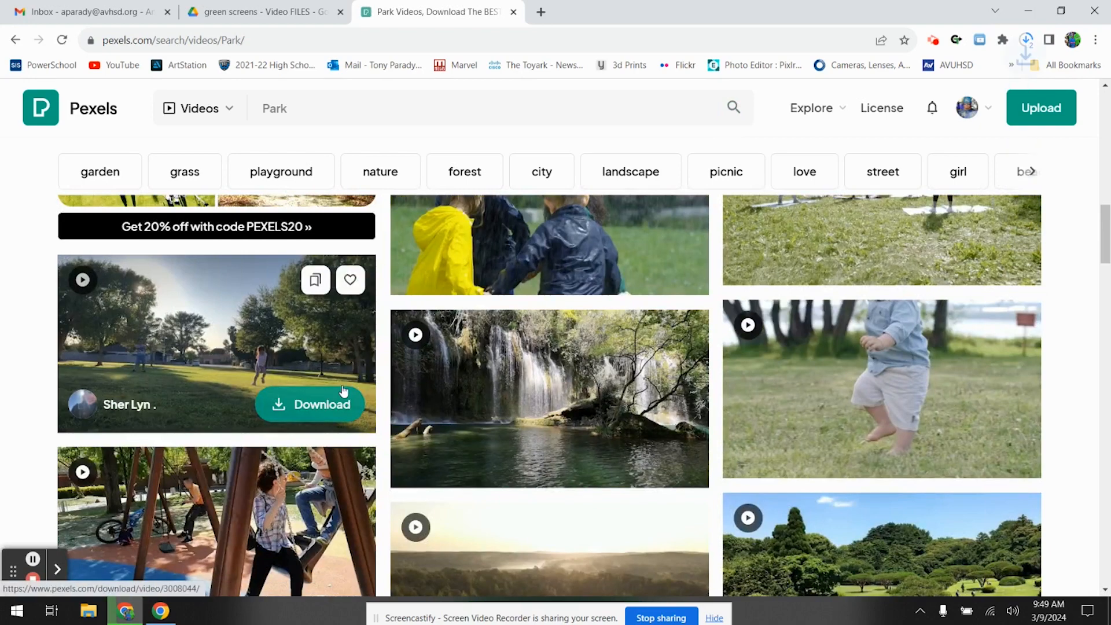
scroll(591, 446, down, 7)
scroll(591, 445, down, 5)
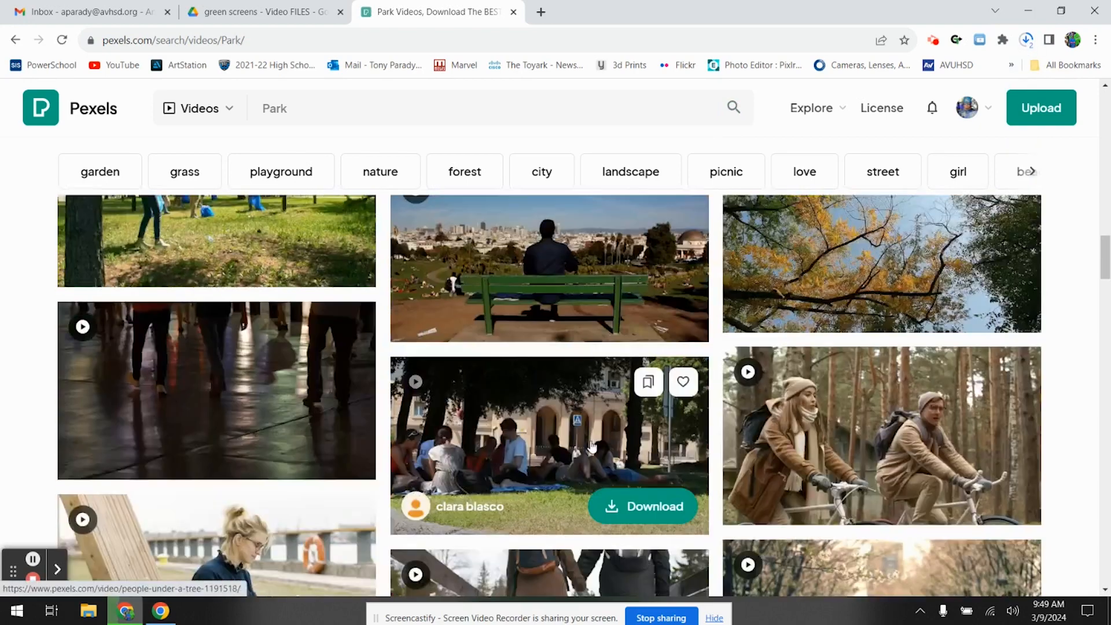
scroll(592, 446, up, 6)
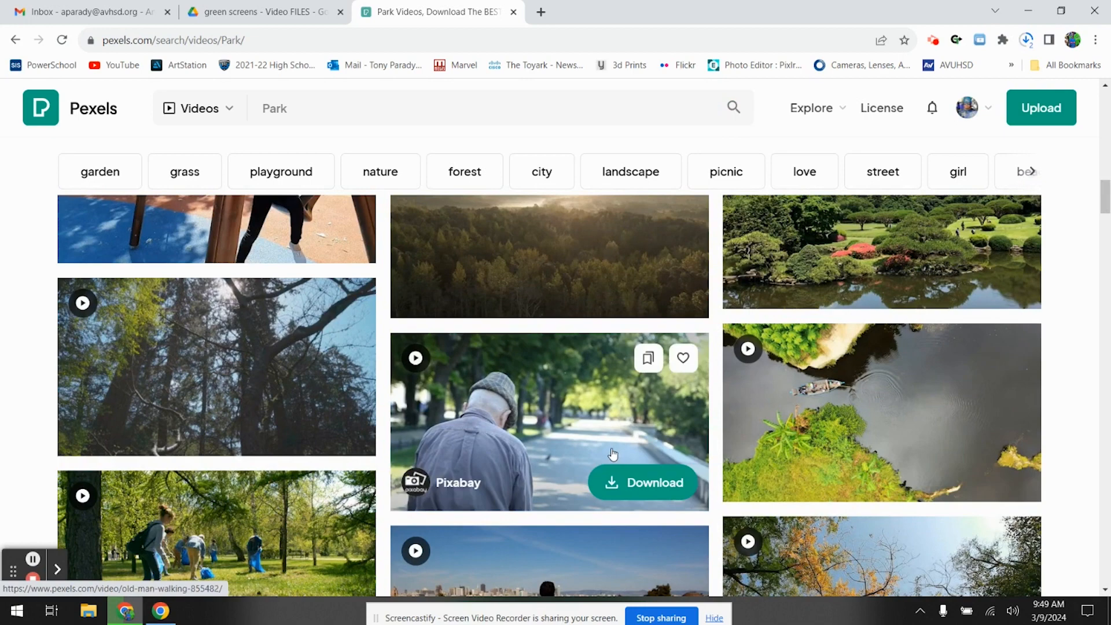
click(643, 482)
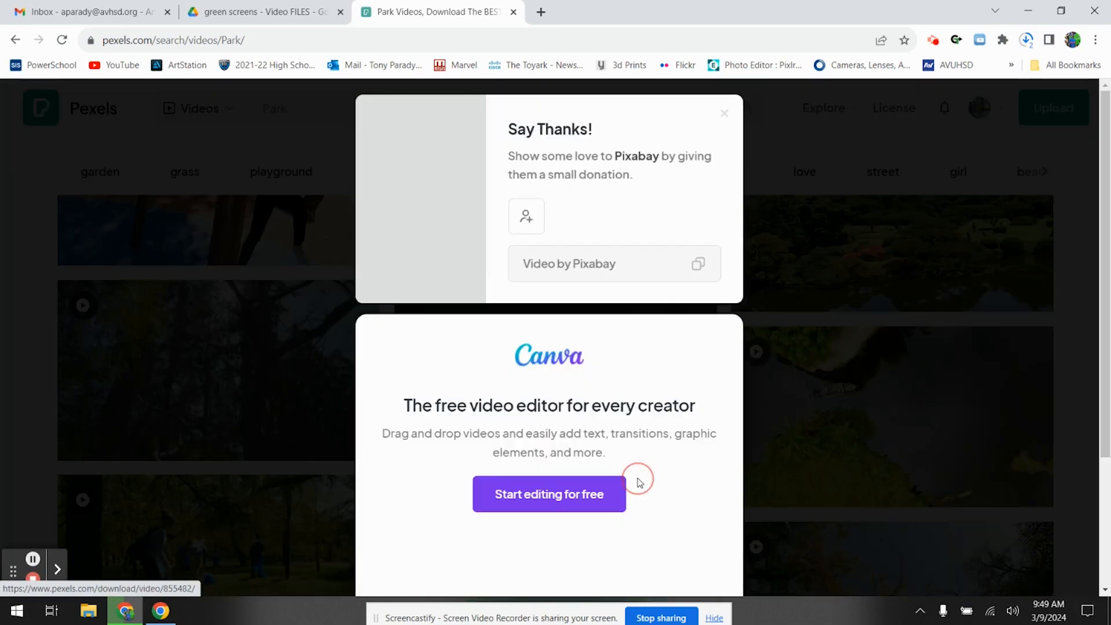
click(723, 113)
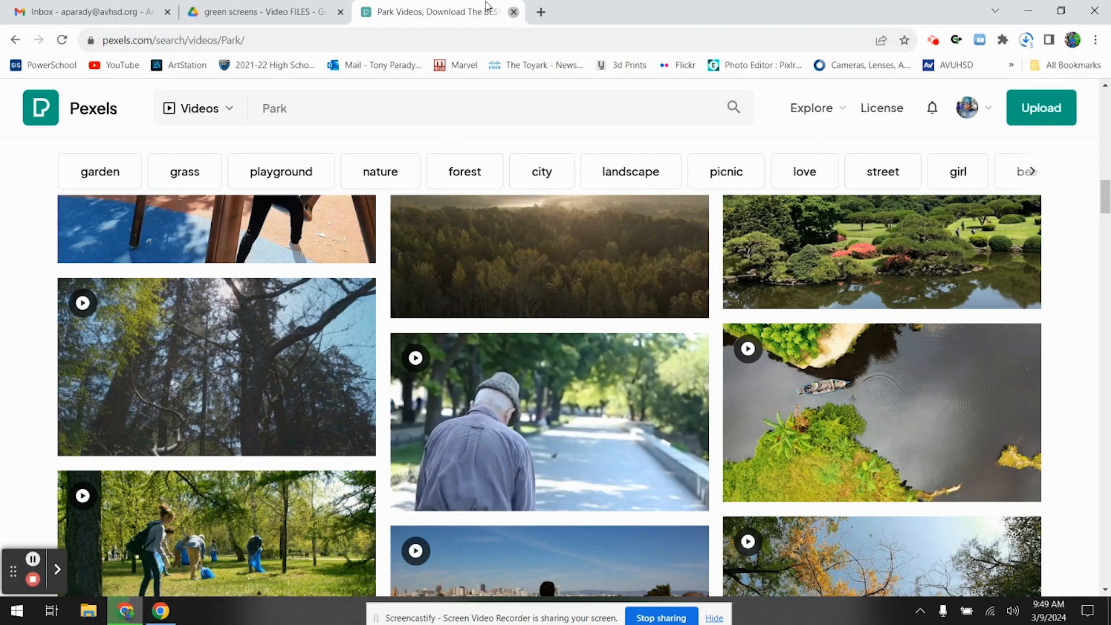
Close the Pexels page, search the web for "pexabay" and open the Pixabay website in a new tab
click(514, 11)
click(369, 13)
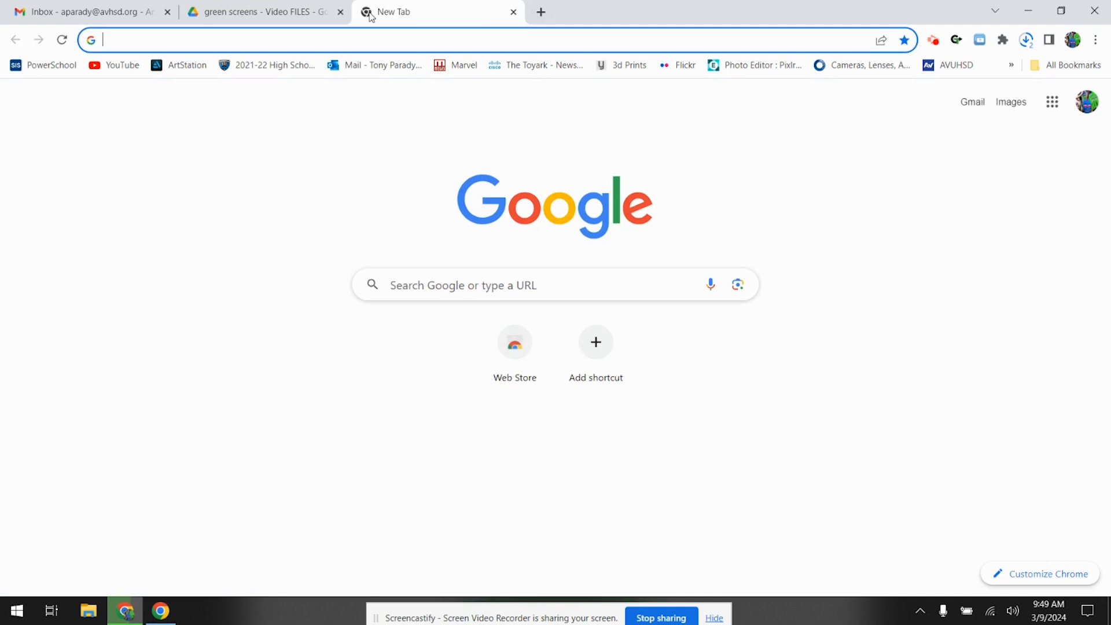
text(pexabay)
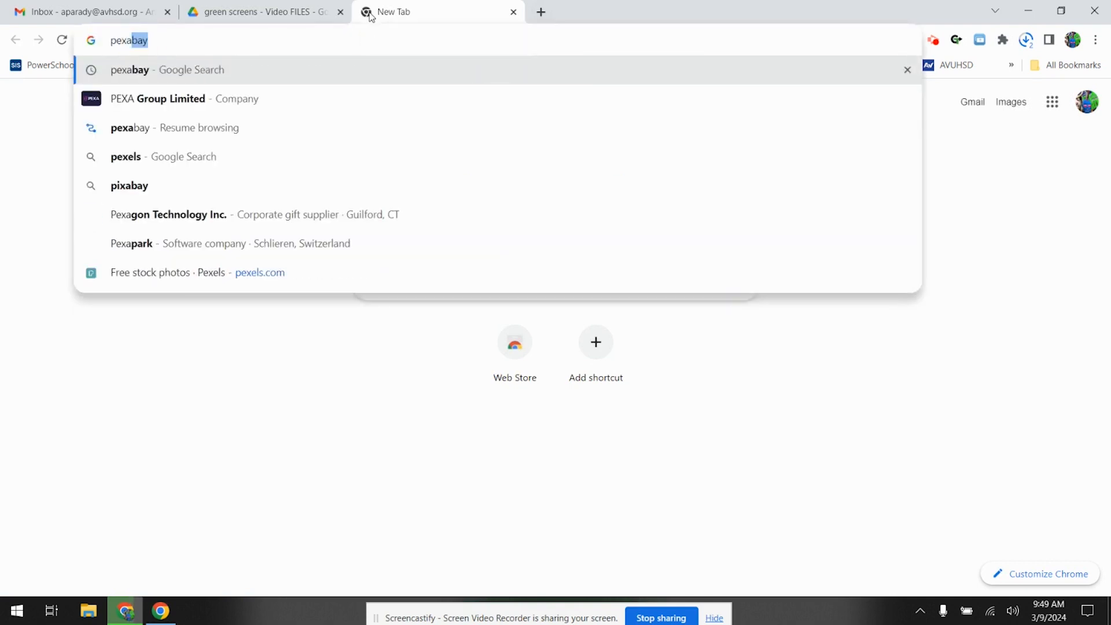
click(122, 69)
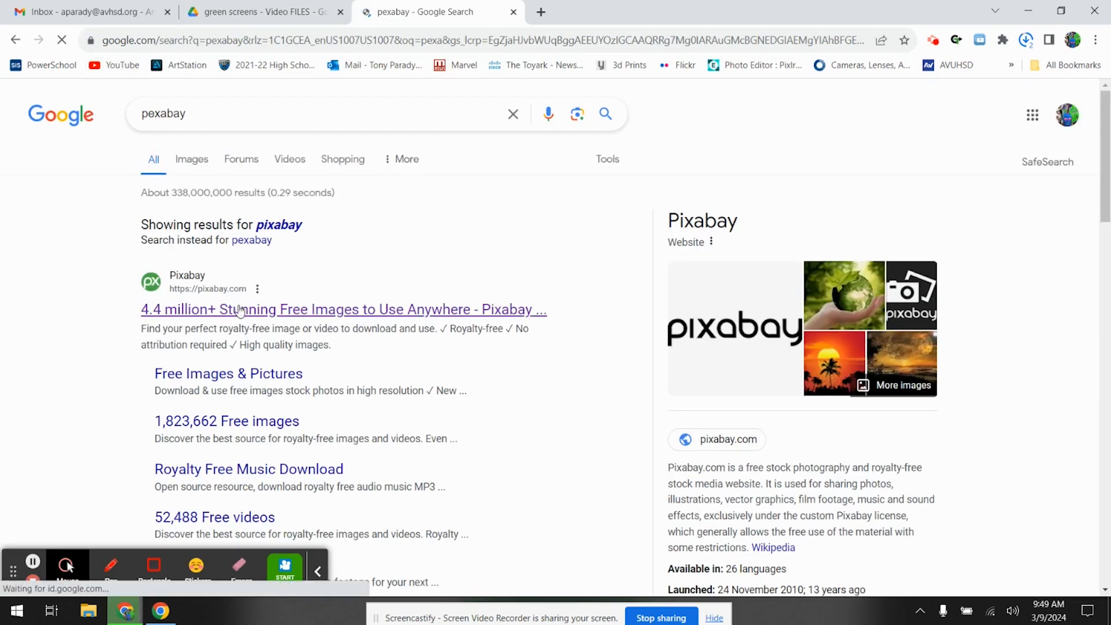
click(240, 311)
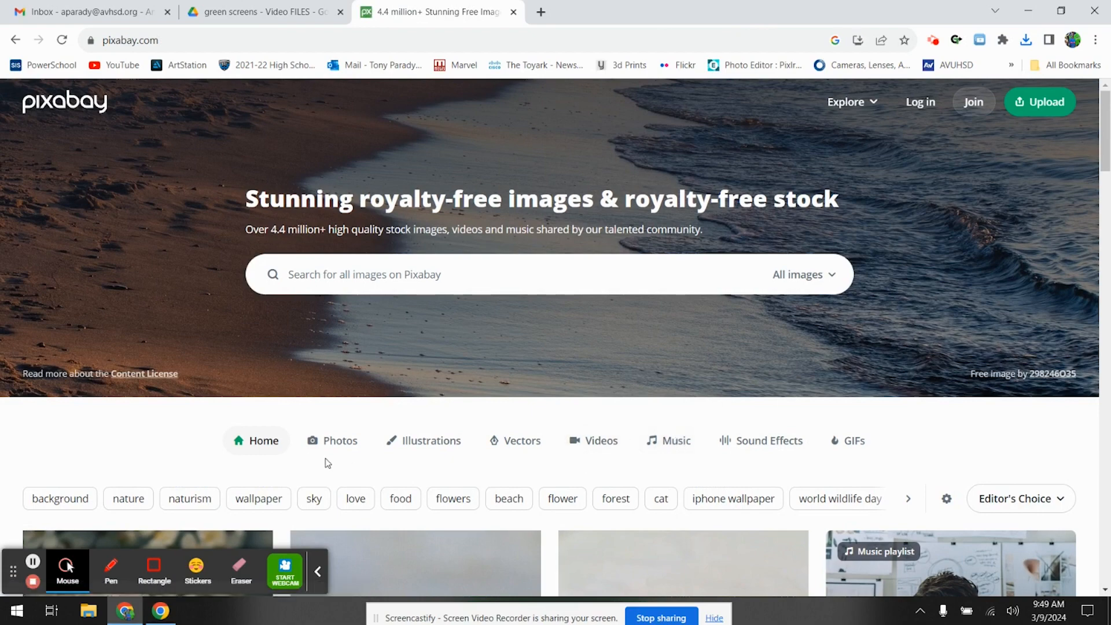
Open Pixabay's music section and search for "Dr. Dre clean"
click(684, 447)
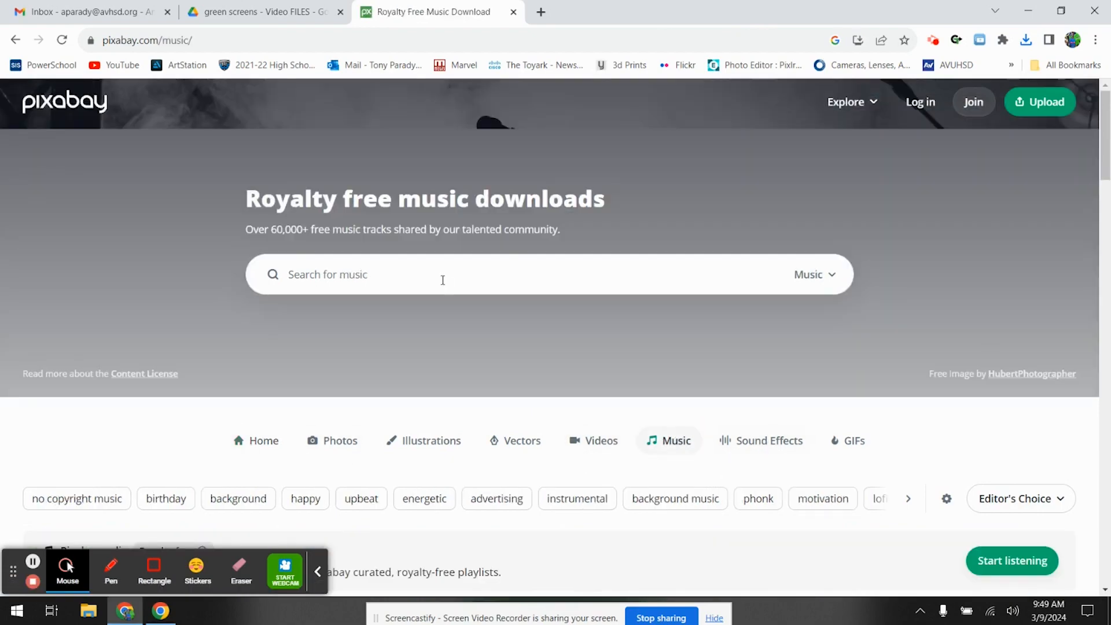
click(442, 278)
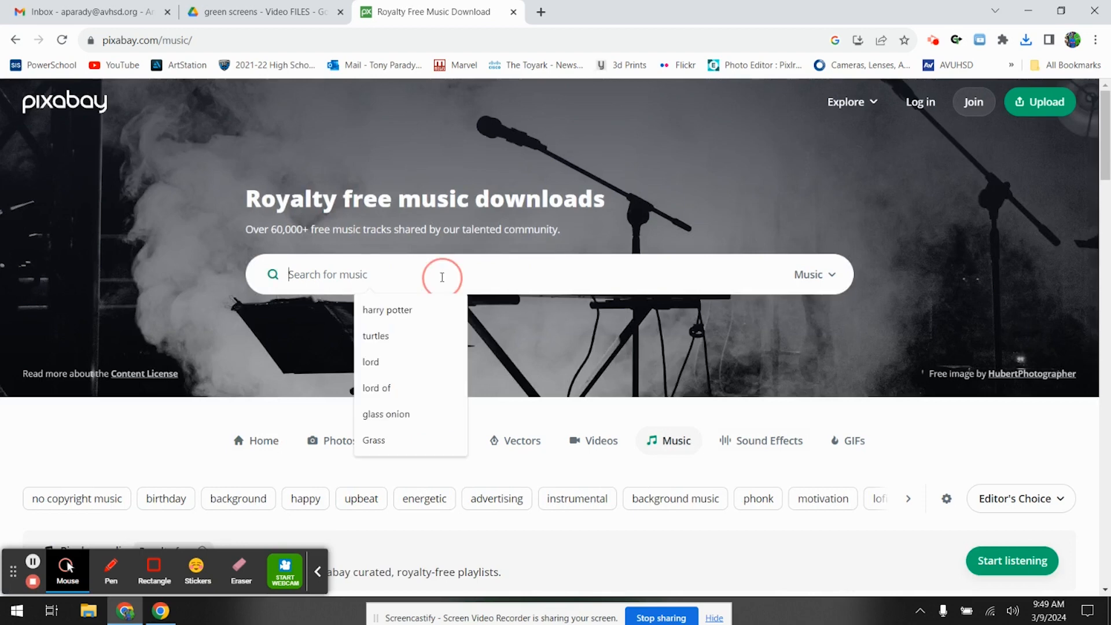
text(D)
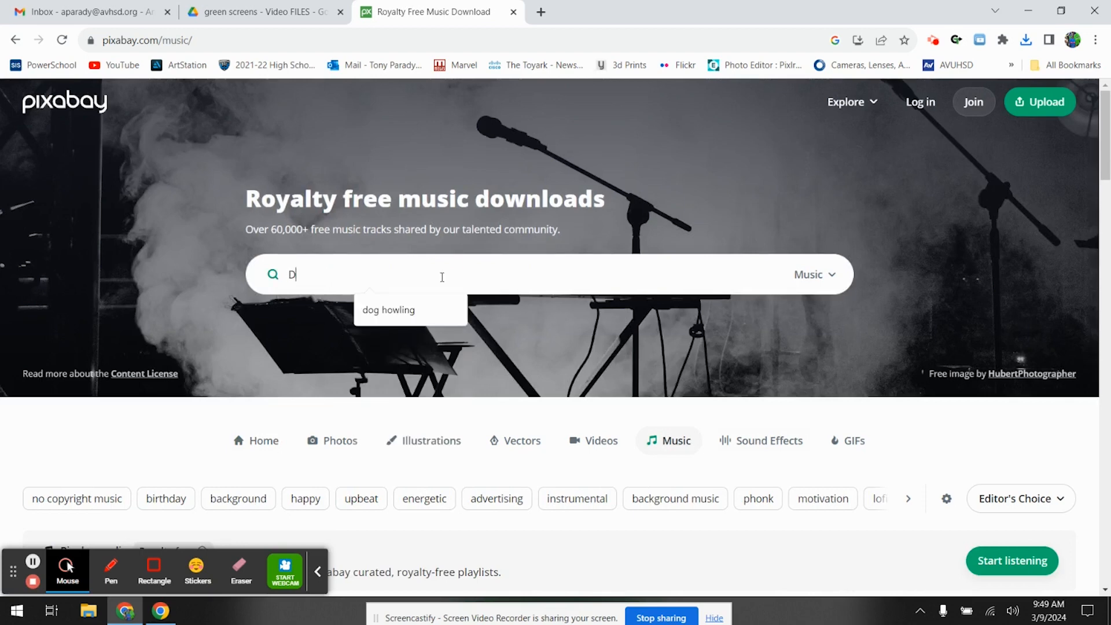
text(r. Dre c)
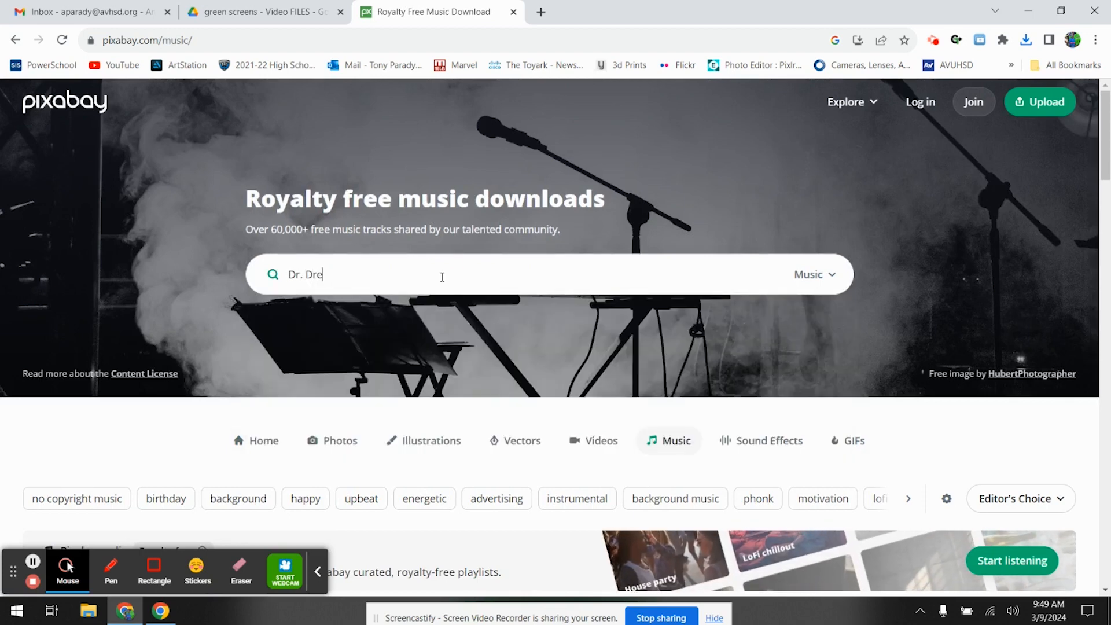
text(lean)
key(Return)
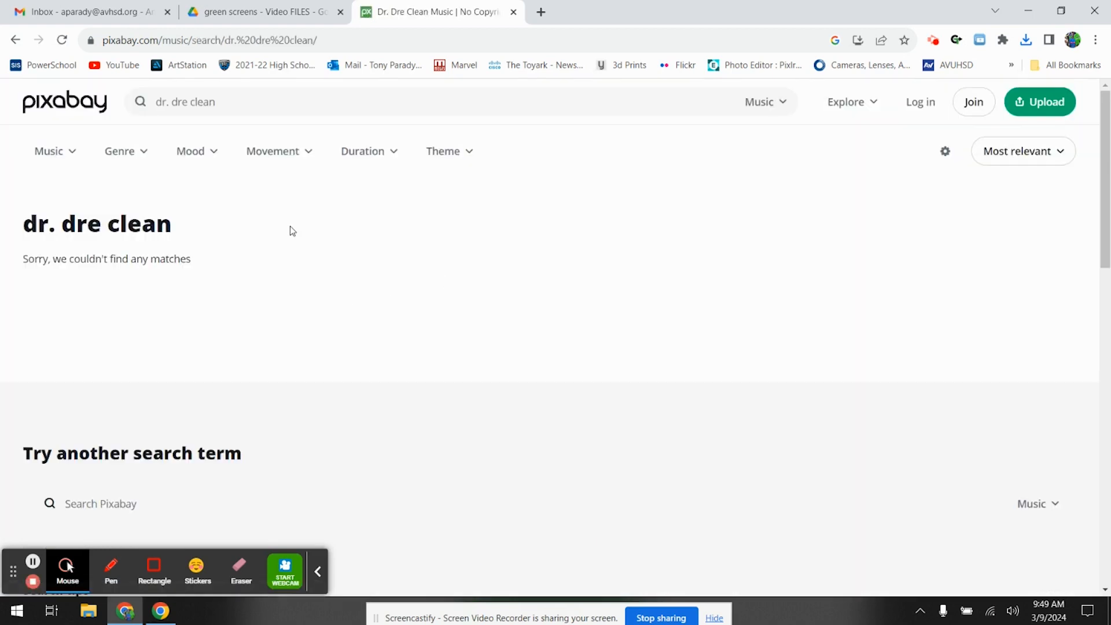
Clear the music search, switch to sound effects, search for "thunder" and preview the results
drag(241, 107, 154, 110)
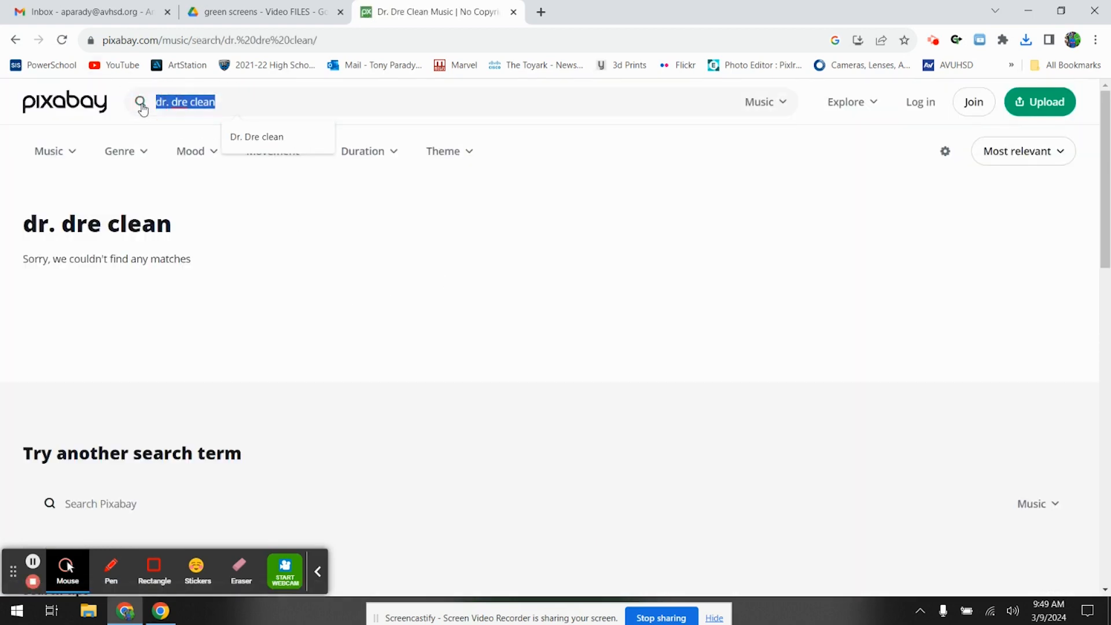
key(BackSpace)
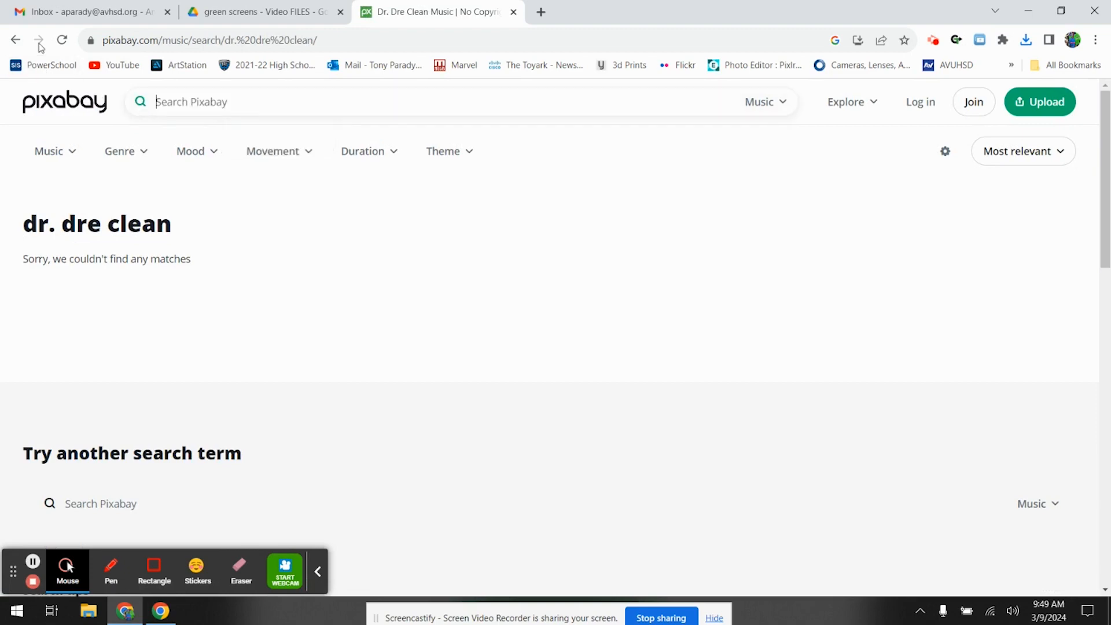
click(19, 43)
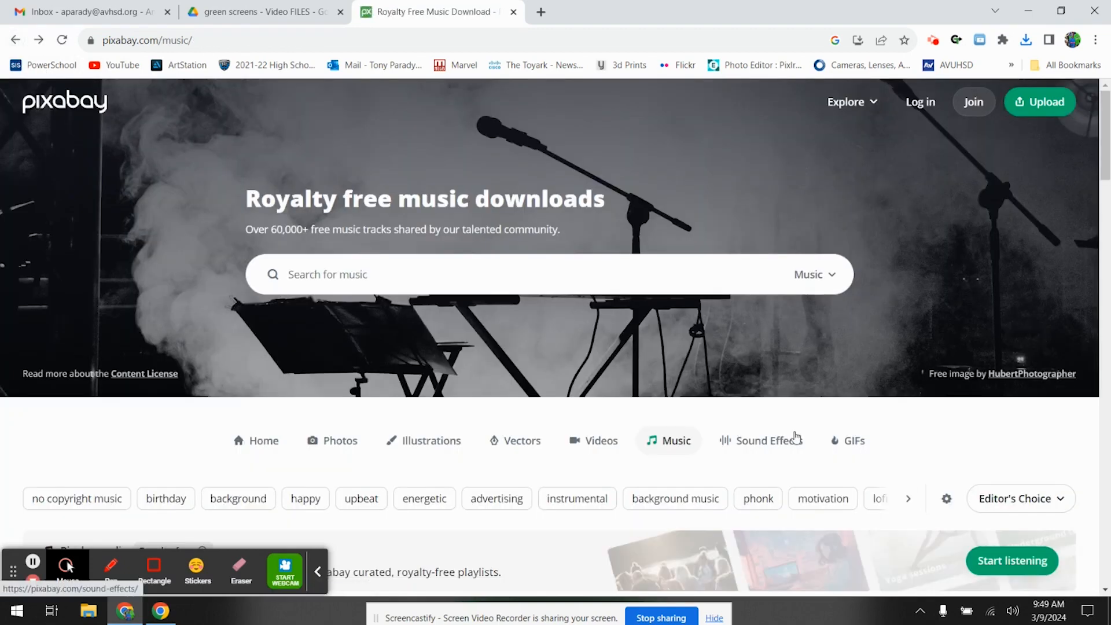
click(784, 447)
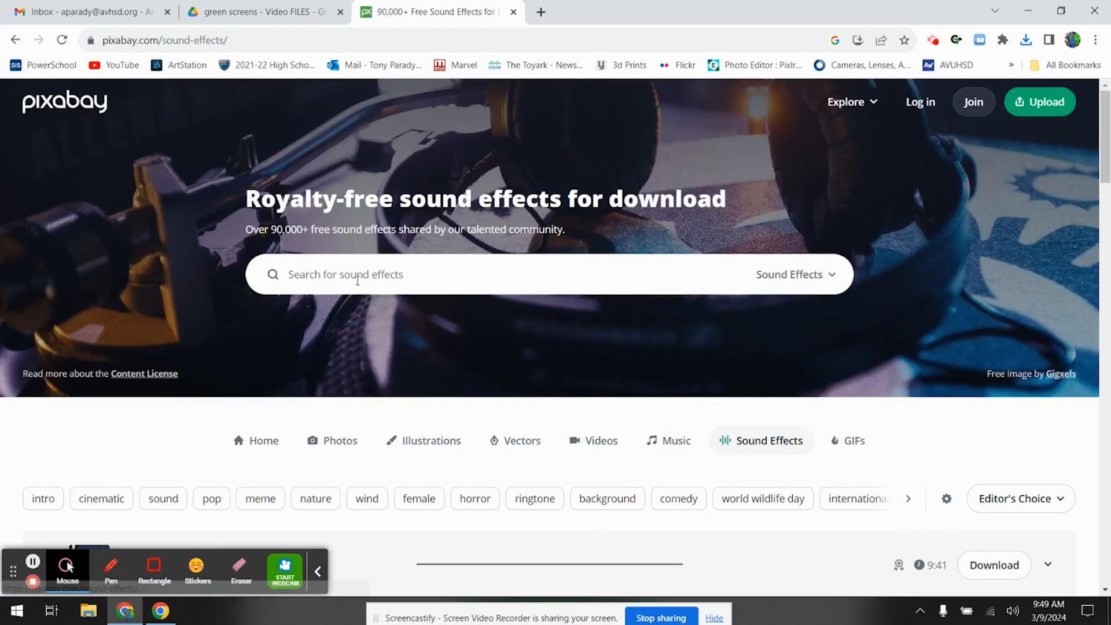
click(358, 277)
text(thunder)
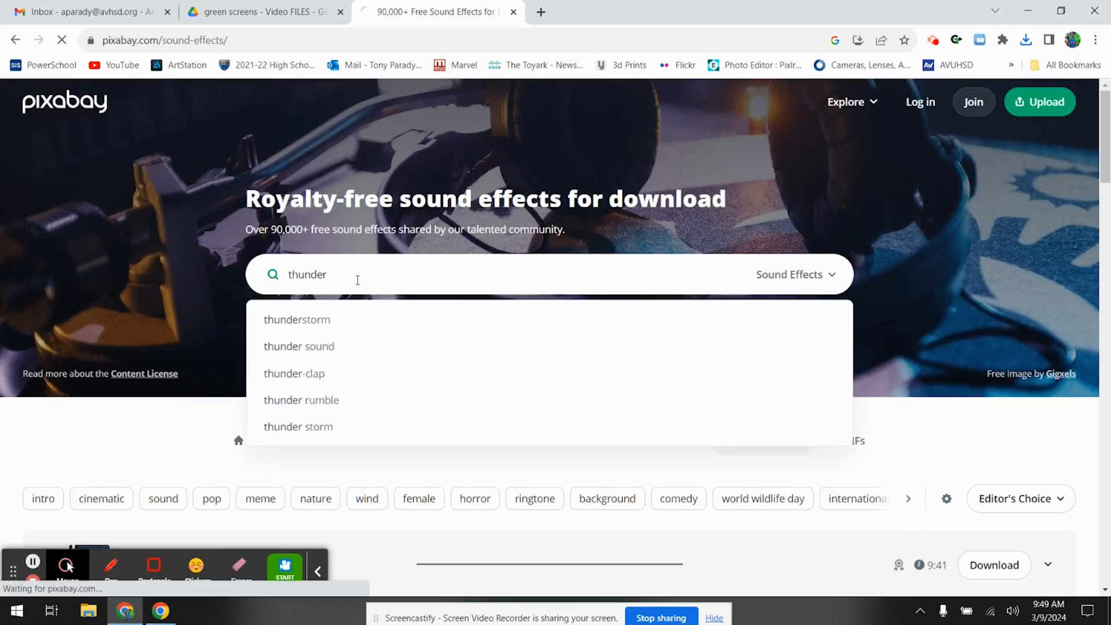
key(Return)
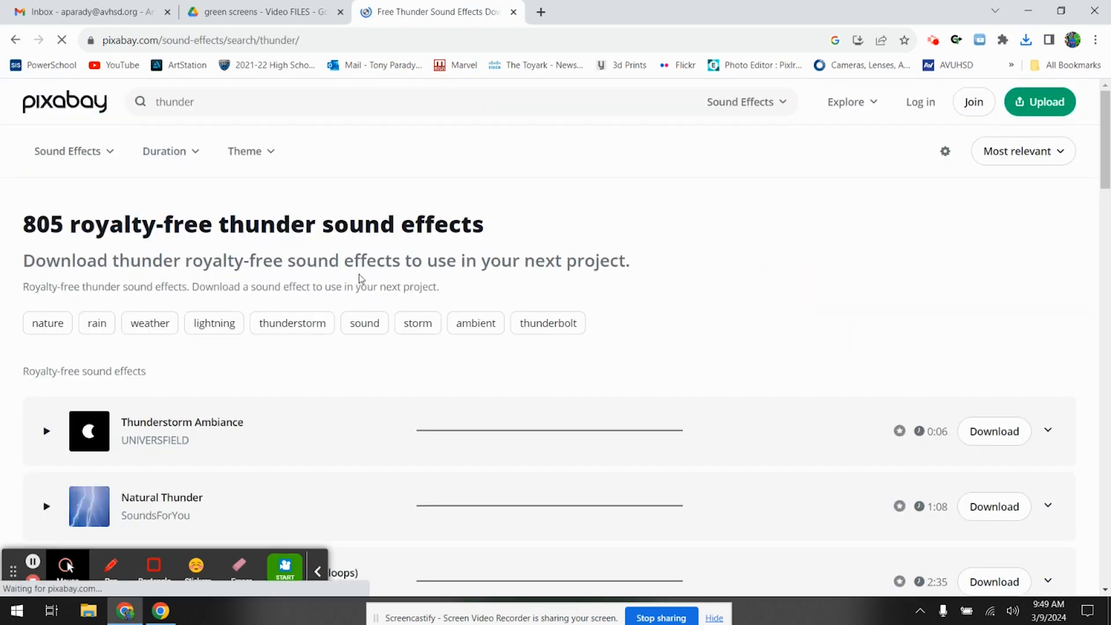
click(43, 431)
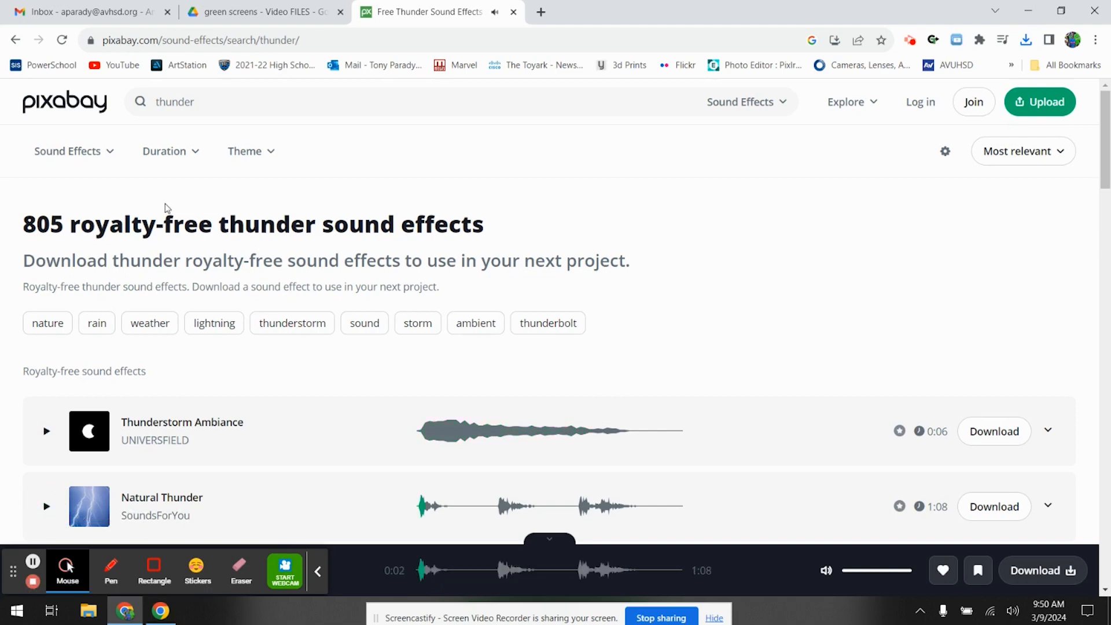
Search the sound effects for "portal" and preview Portal Phase Jump, the portal, Sci Fi portal and warp_portal
drag(213, 104, 107, 107)
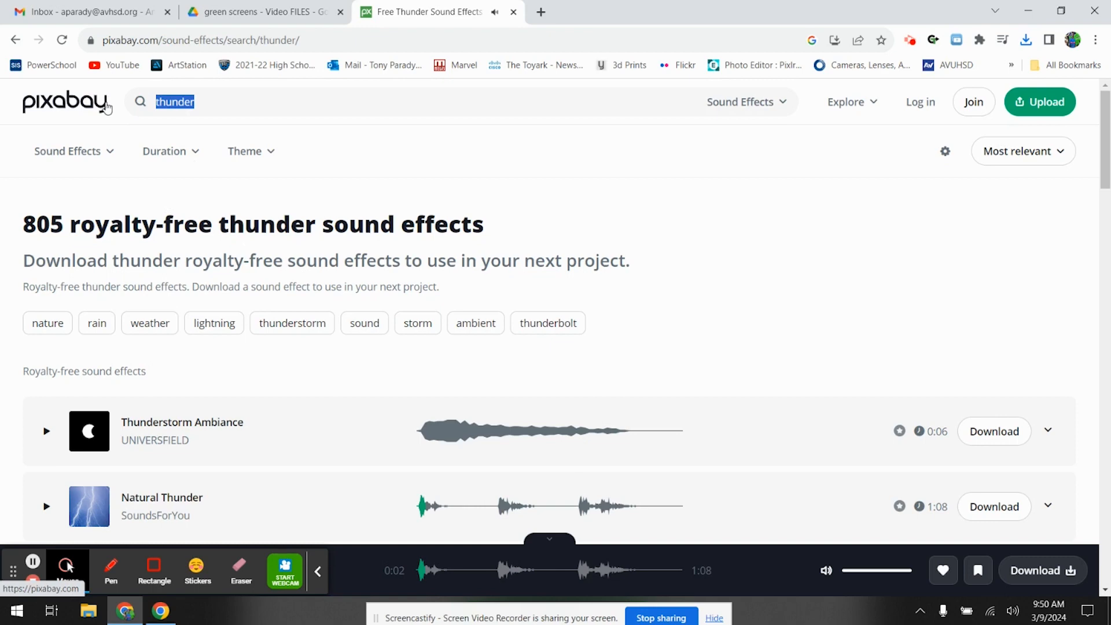
text(portal)
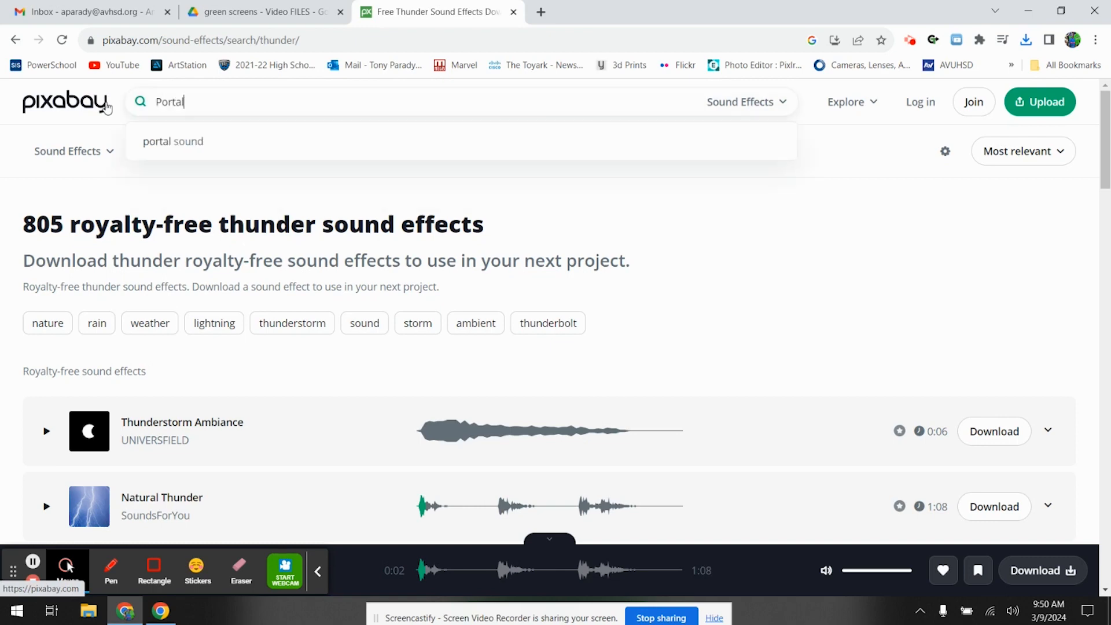
key(Return)
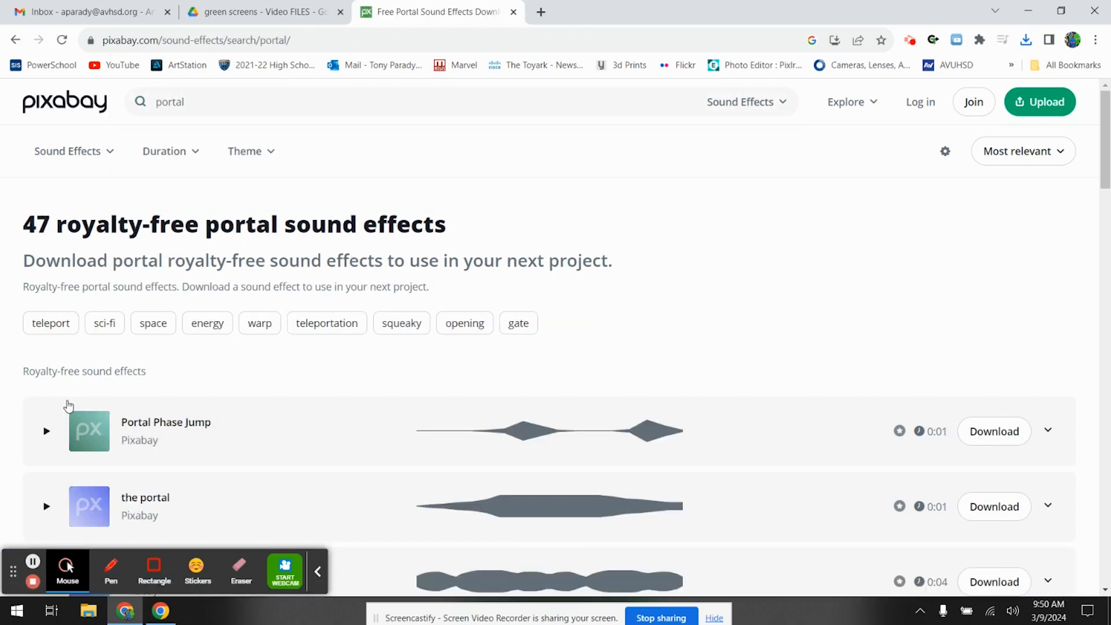
click(46, 433)
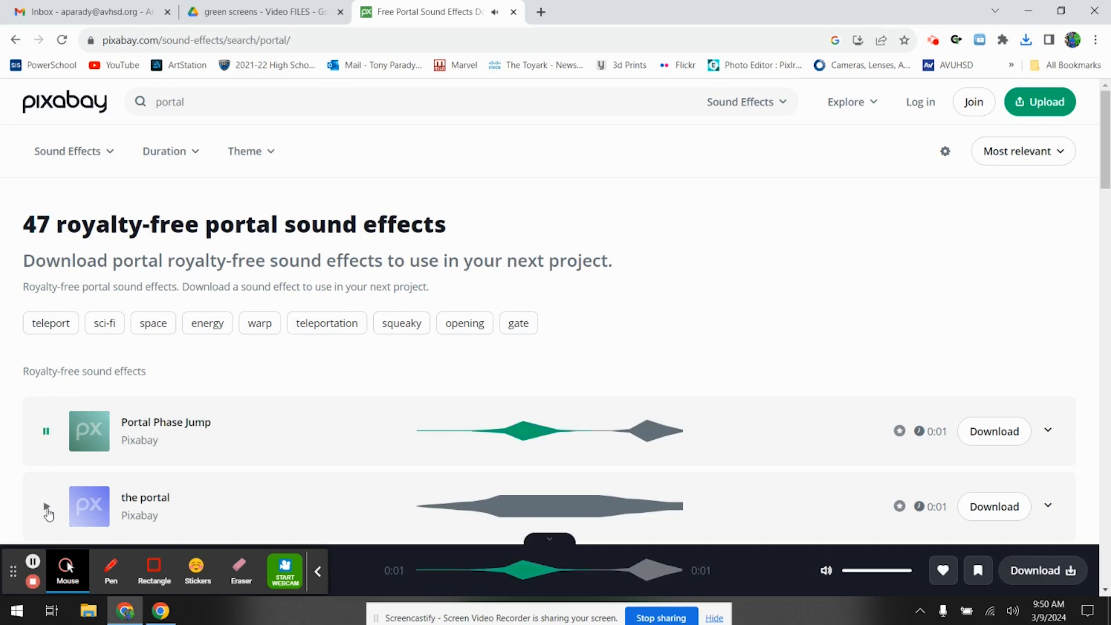
click(47, 508)
scroll(47, 509, down, 3)
click(48, 437)
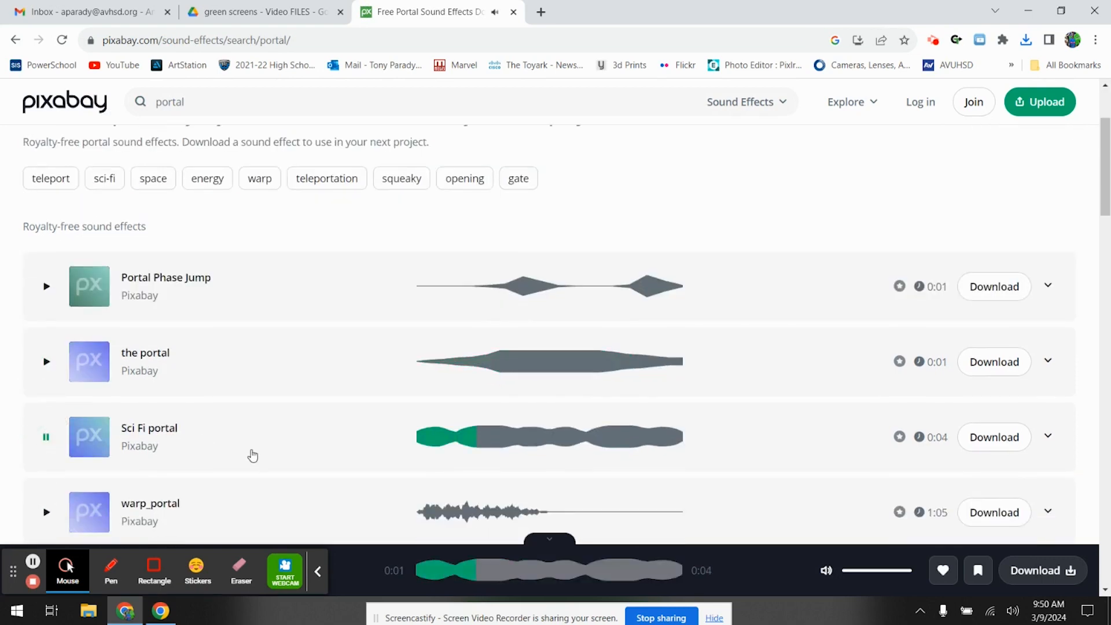
scroll(134, 474, down, 1)
click(46, 441)
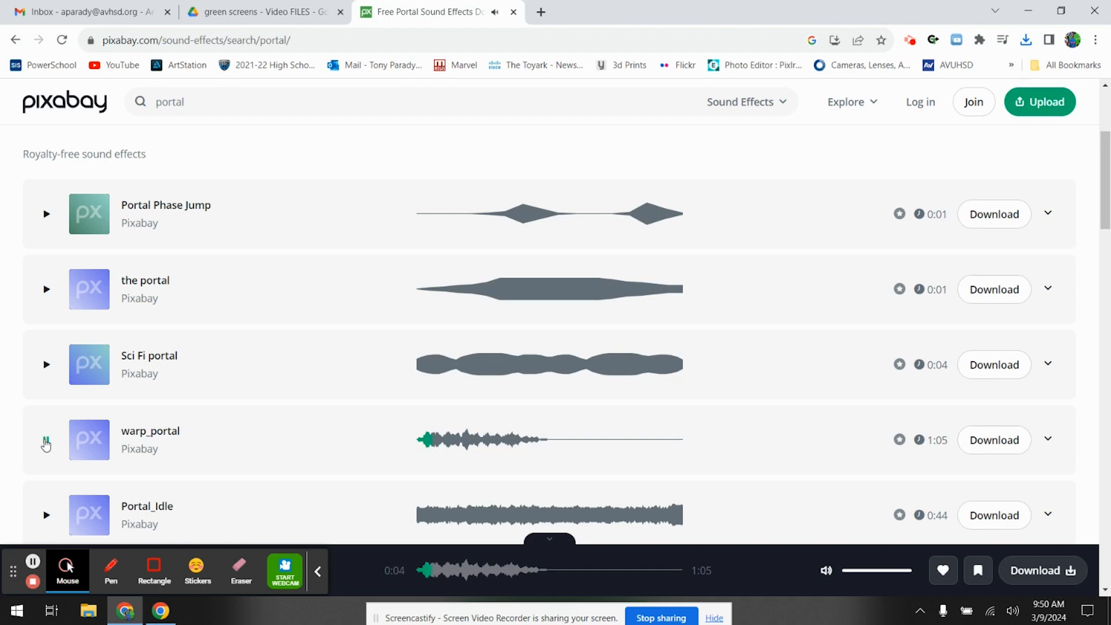
Stop the preview, download the warp_portal sound effect and check it in the recent download history
click(46, 442)
click(1000, 441)
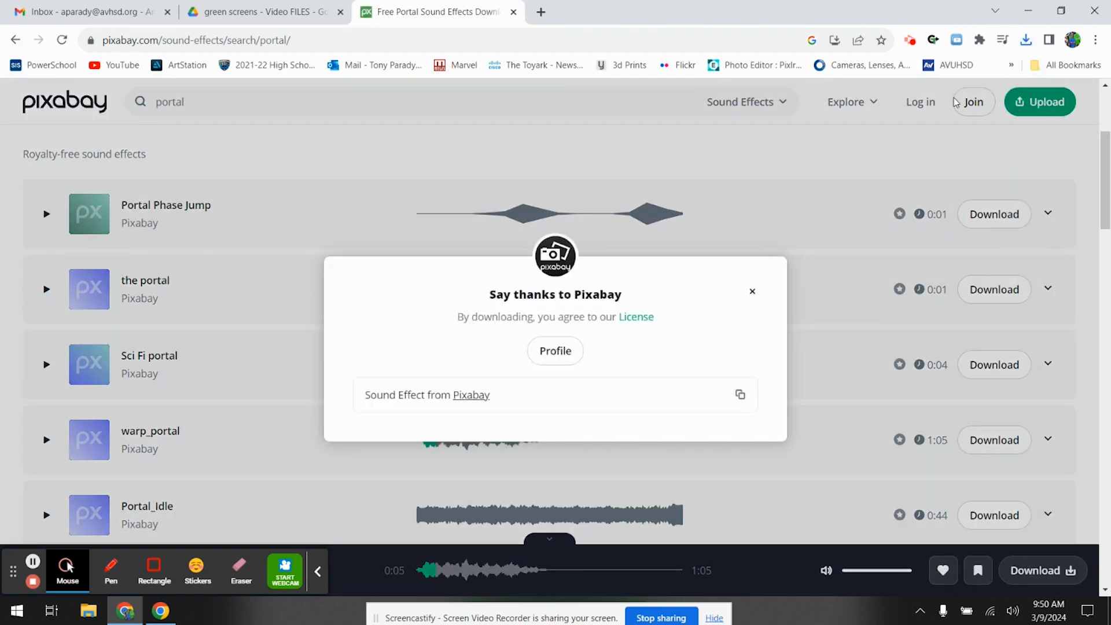
click(752, 292)
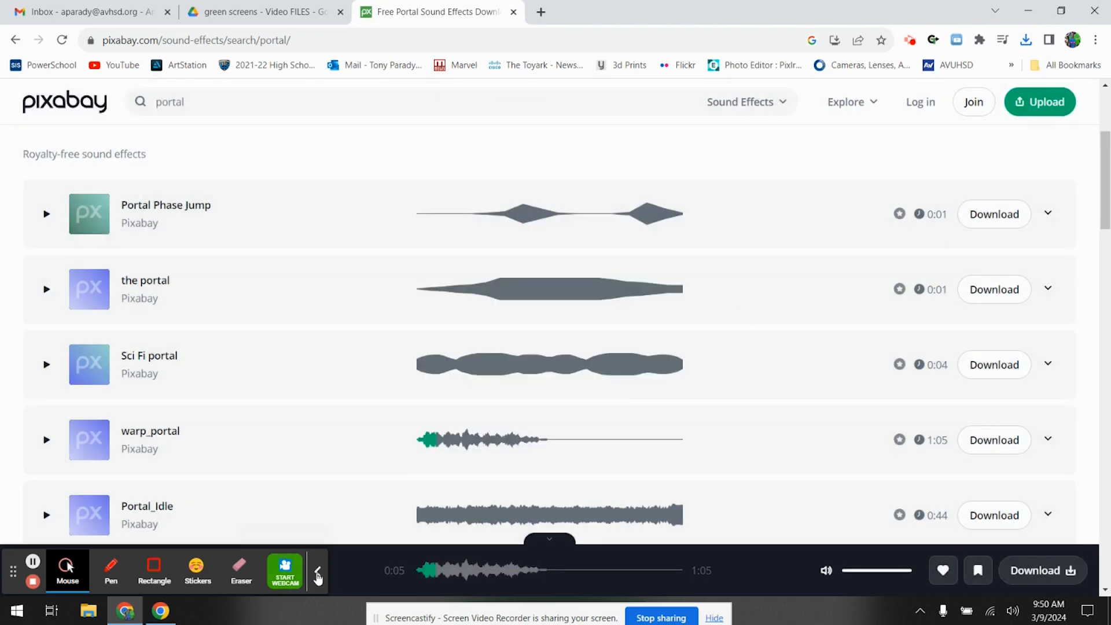
click(319, 573)
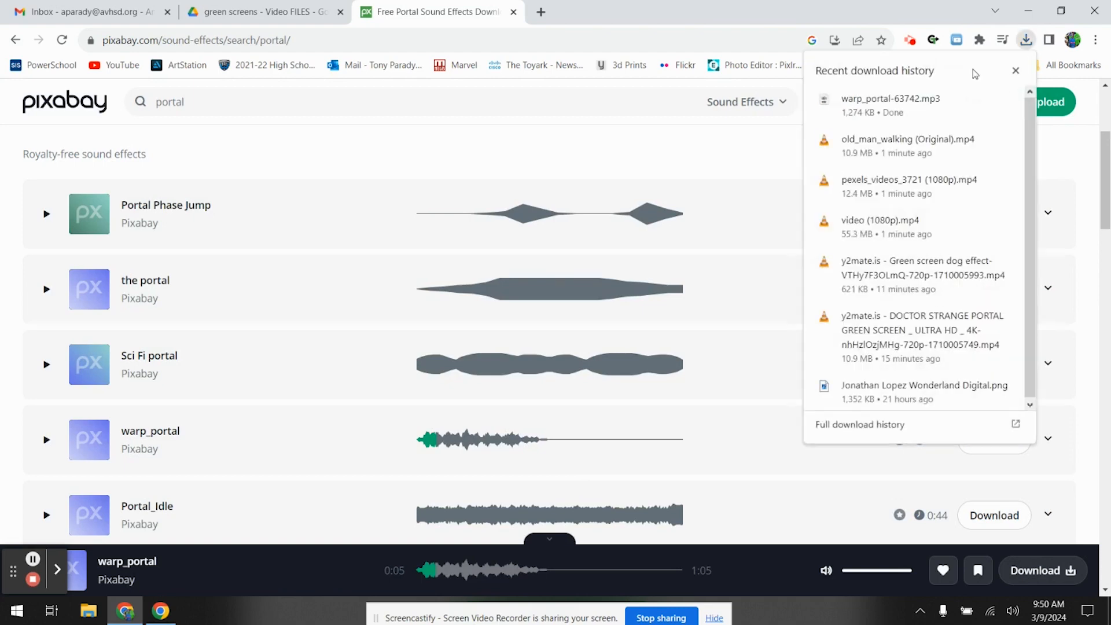
click(1016, 70)
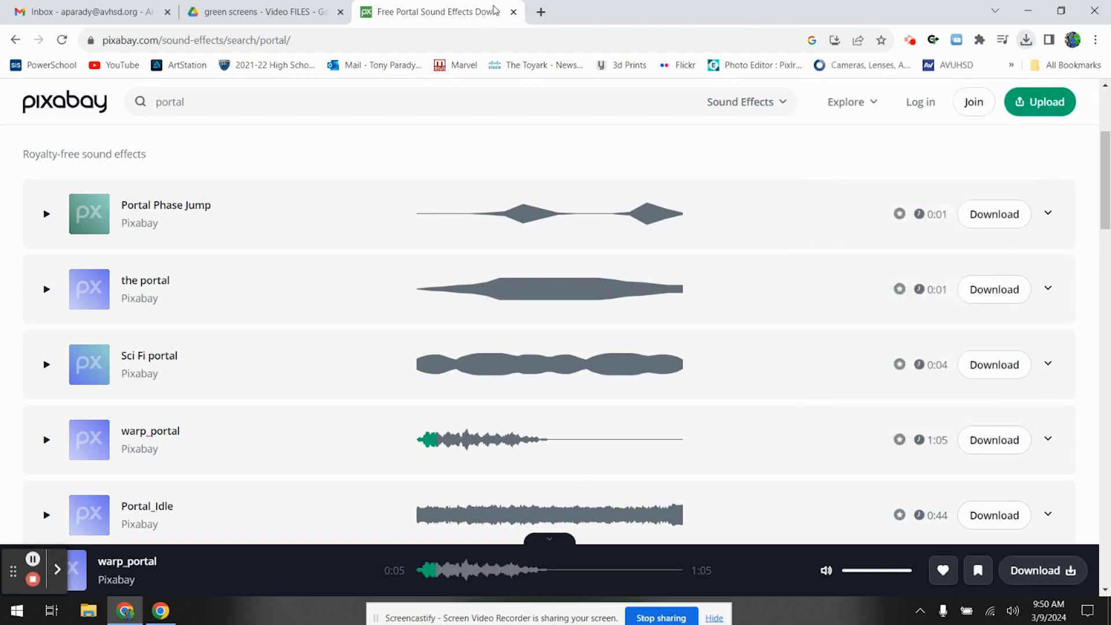
Clear away the Pixabay page, Drive upload notice and browser window, and place the WOlf intro video below the puppy screen clip on the desktop
click(514, 12)
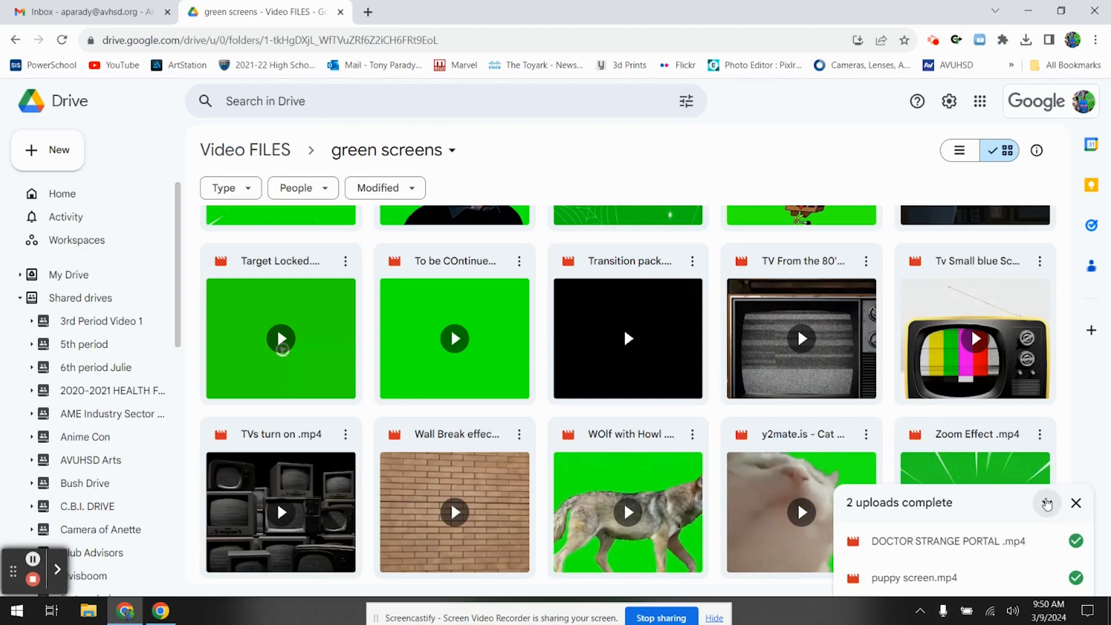
click(1076, 502)
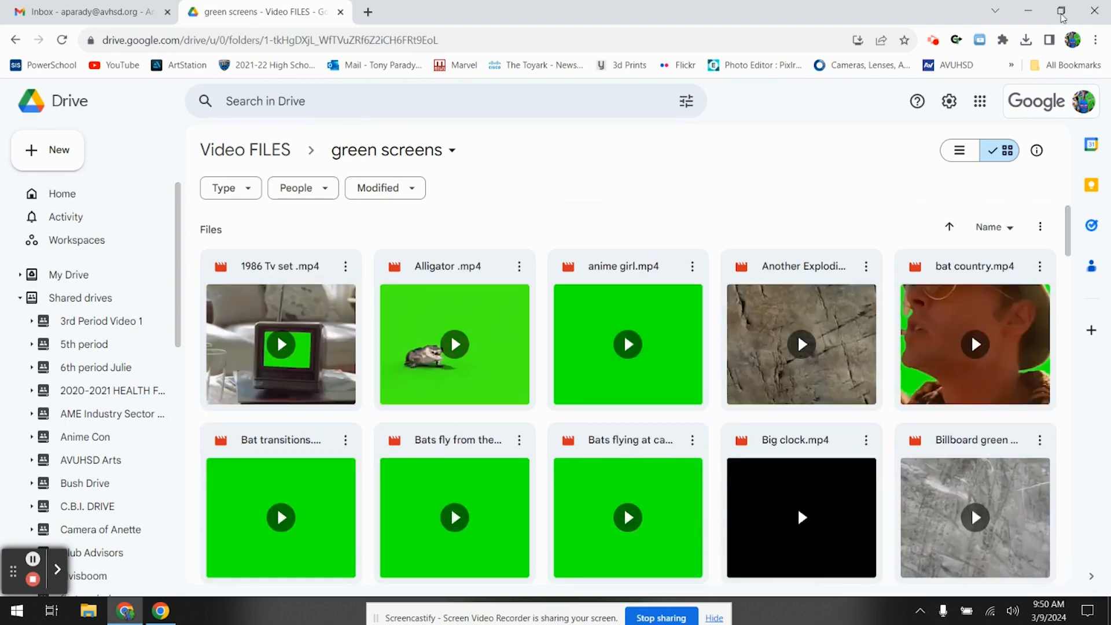
click(1028, 12)
drag(1071, 456, 969, 245)
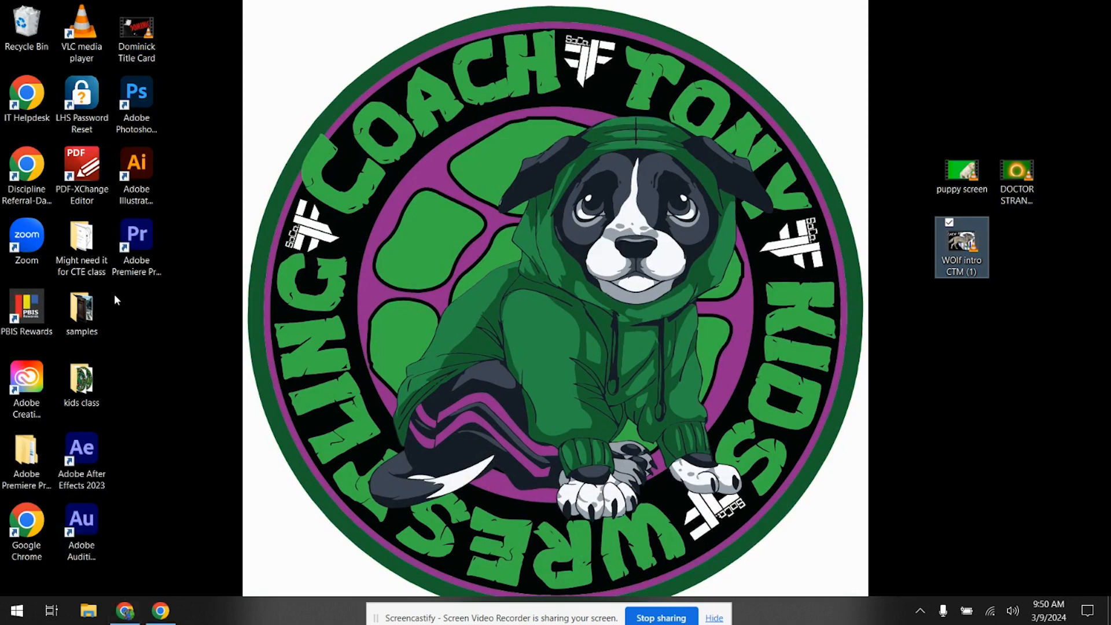
Launch Adobe Premiere Pro 2023 and create a new project named "Your name and project"
click(153, 236)
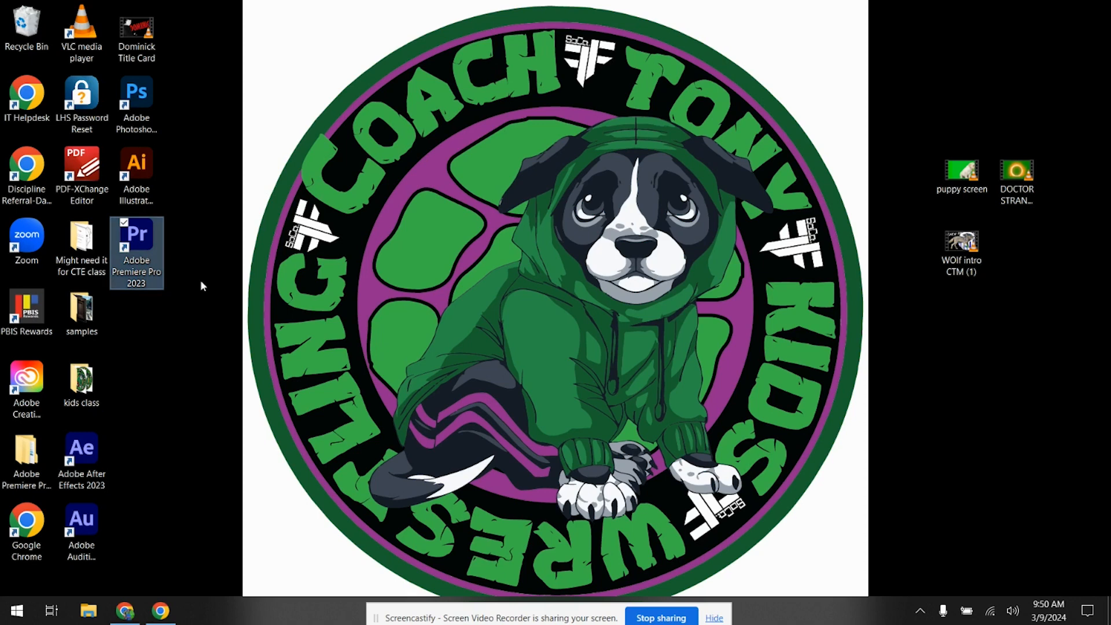
double_click(146, 236)
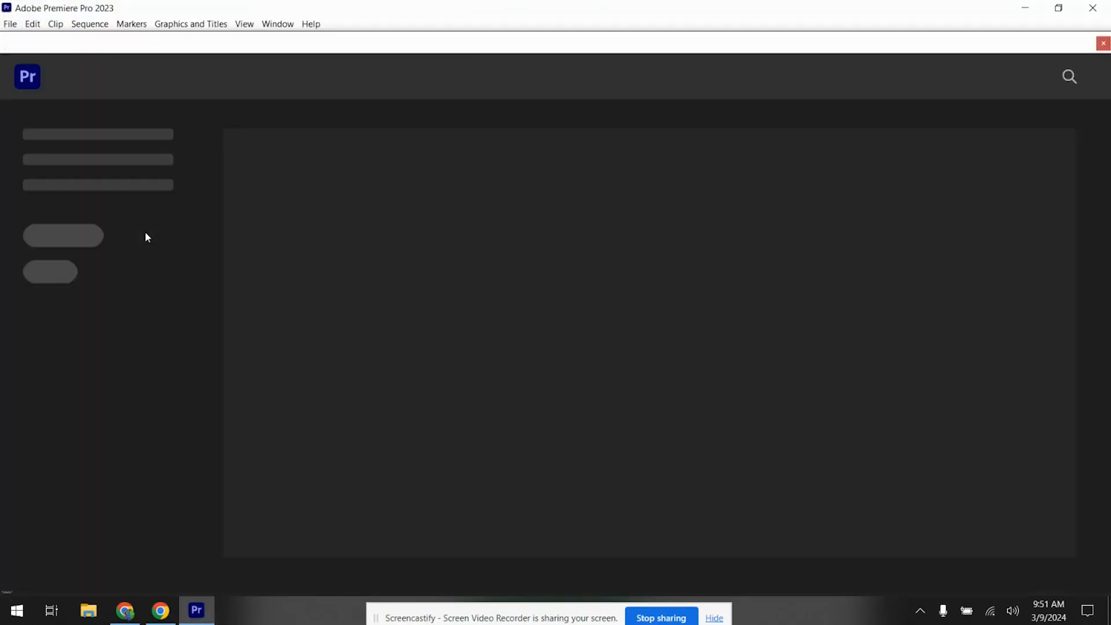
click(62, 140)
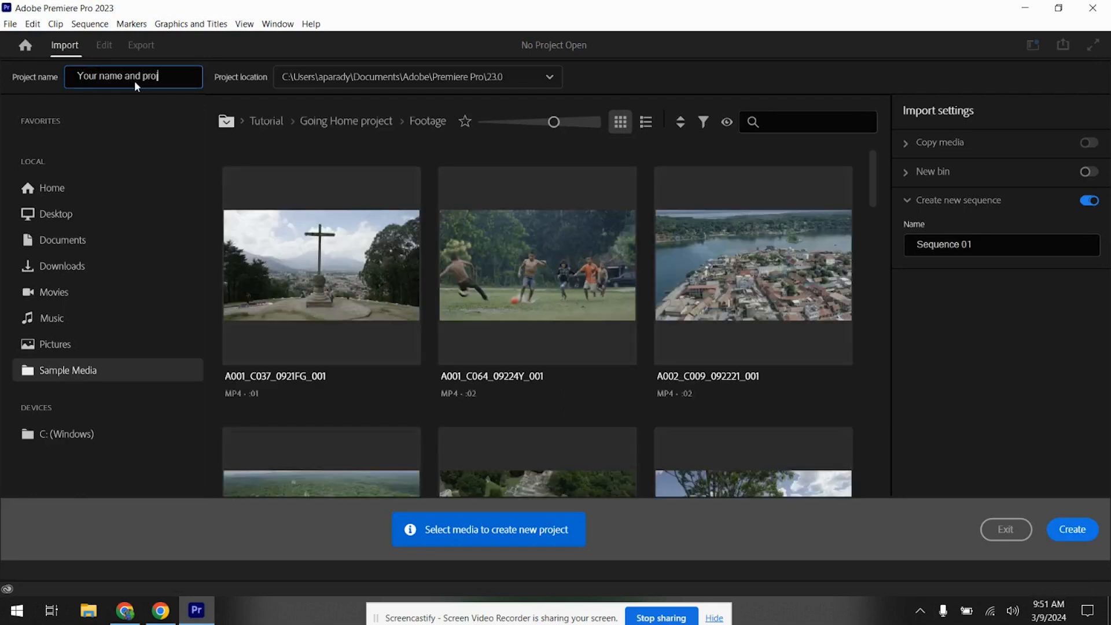
click(1072, 533)
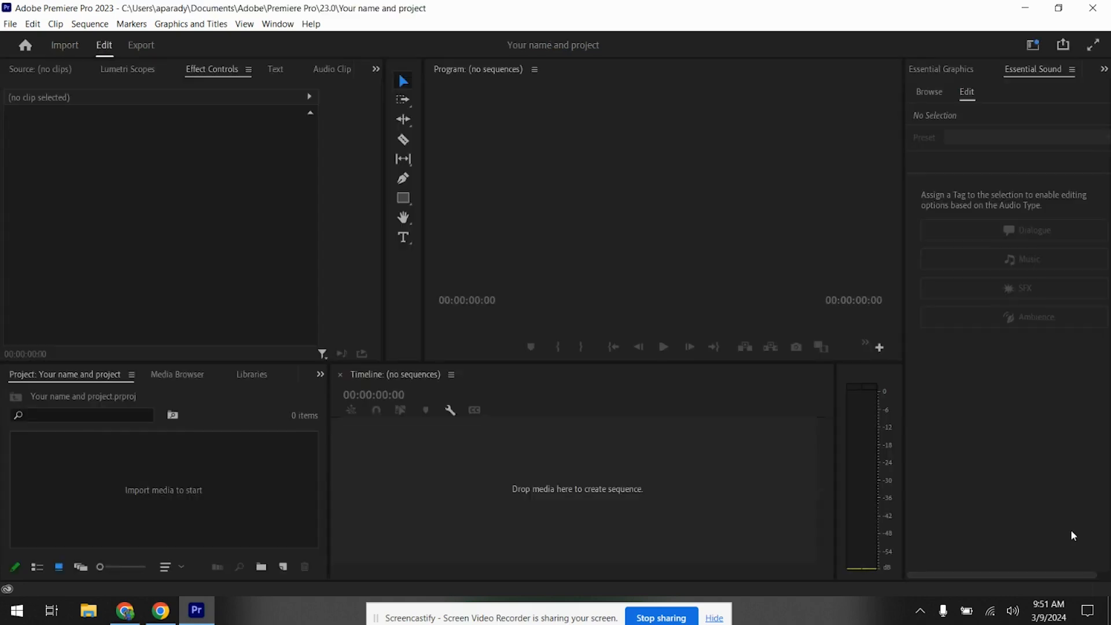
Import the WOlf intro CTM (1) video from the Desktop folder into the project
click(10, 24)
click(26, 388)
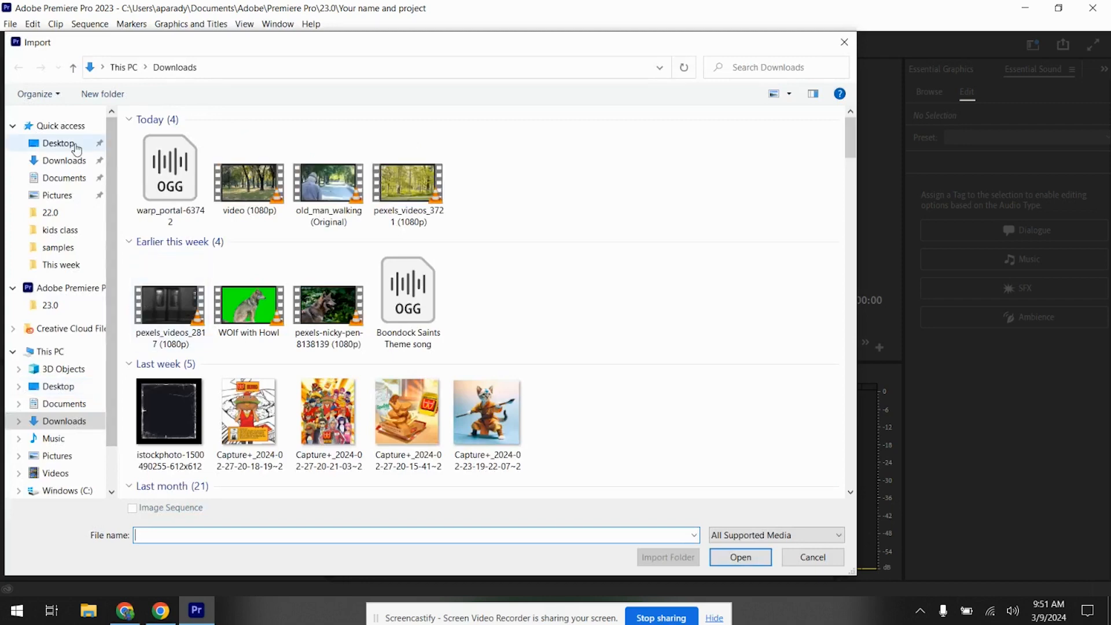
click(58, 143)
click(187, 265)
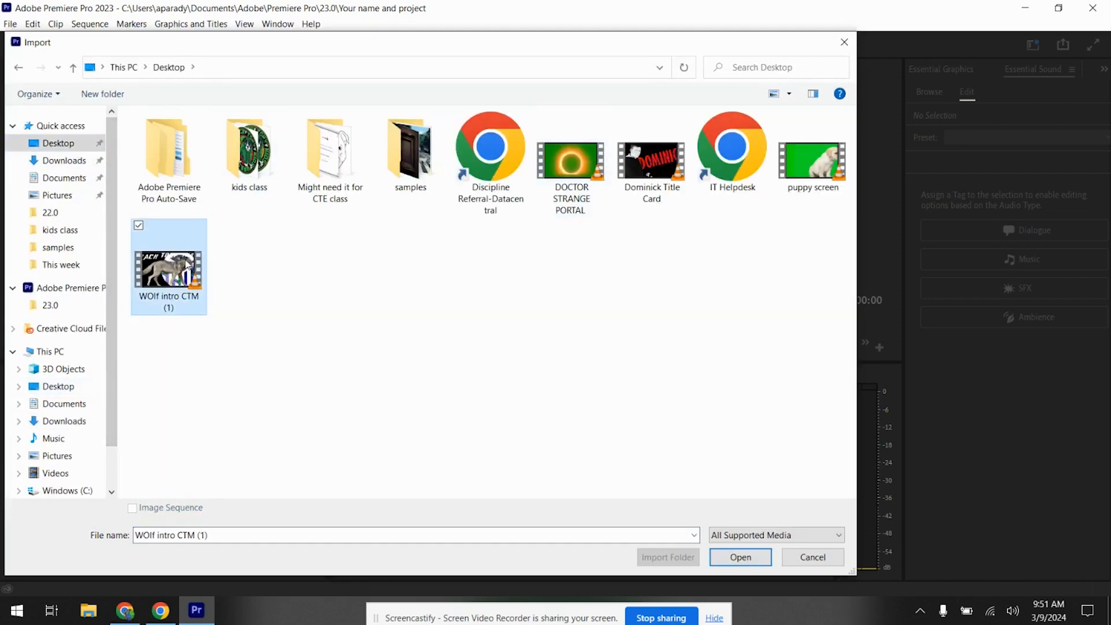
click(738, 556)
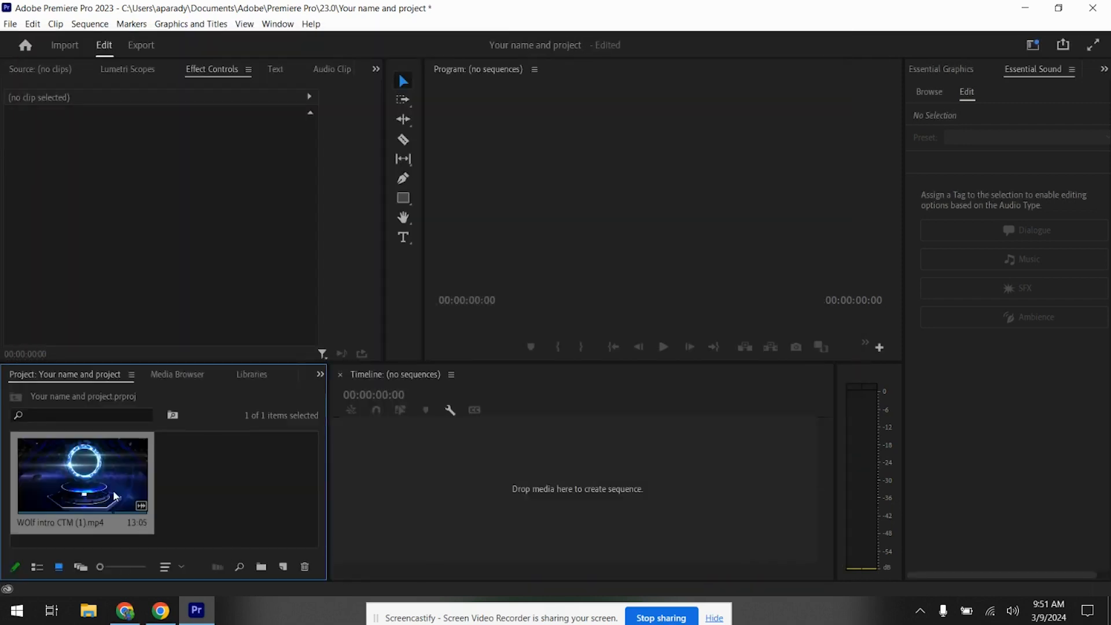
Create a sequence from the WOlf intro clip, select the clip and move the playhead to 00:00:12:50
drag(444, 472, 443, 470)
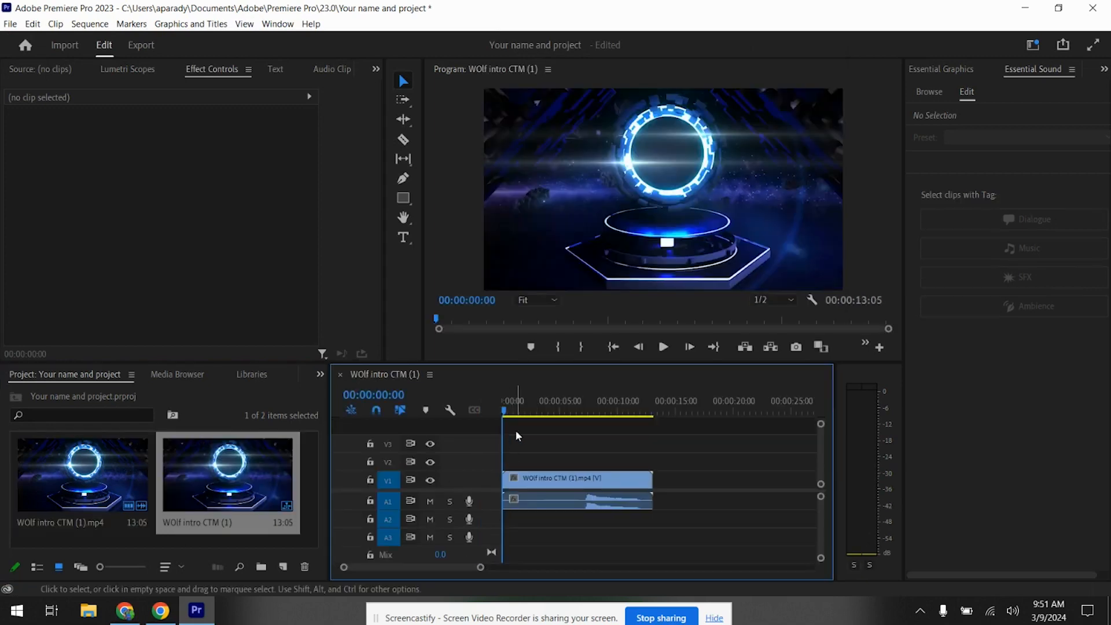
drag(504, 416, 642, 441)
click(593, 509)
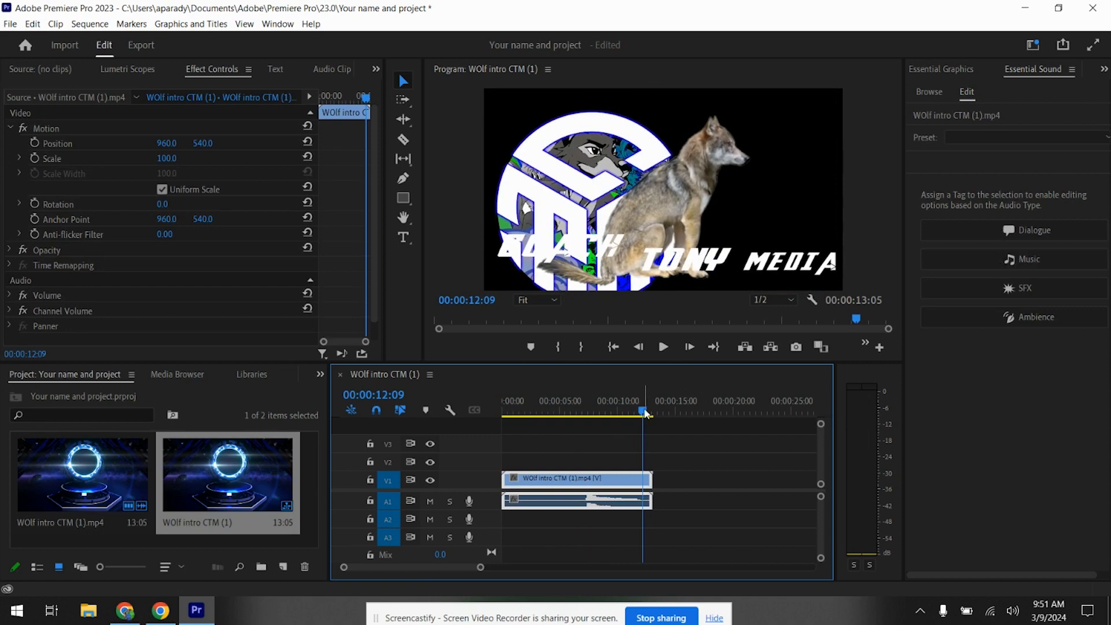
drag(647, 413, 650, 412)
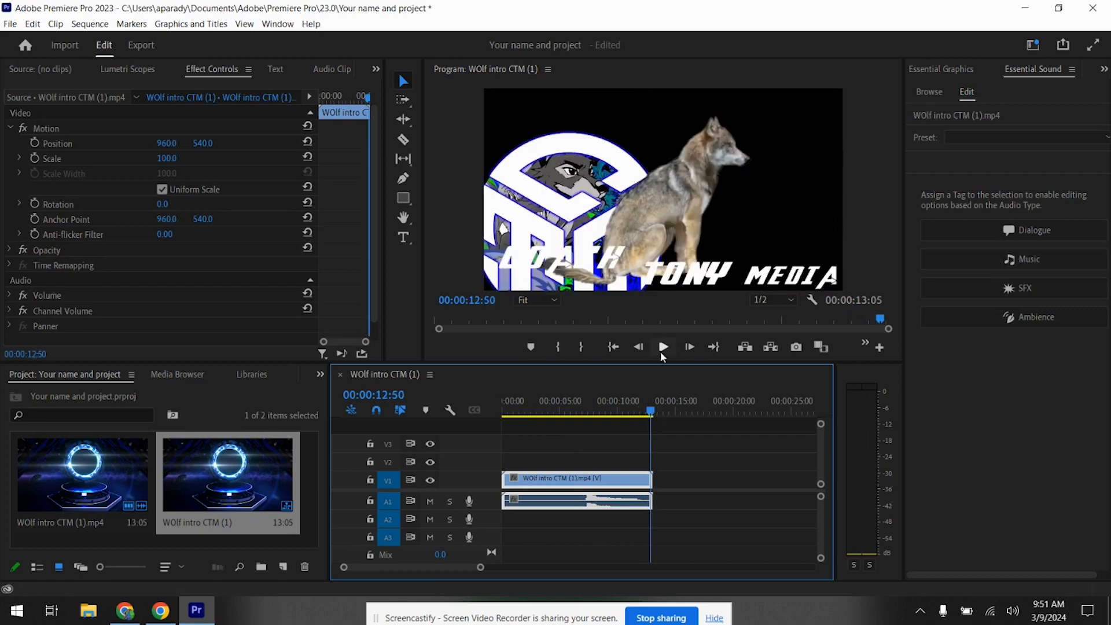
Play back and scrub through the WOlf intro, and split the clip on V1 at 00:00:11:16
click(662, 351)
click(662, 350)
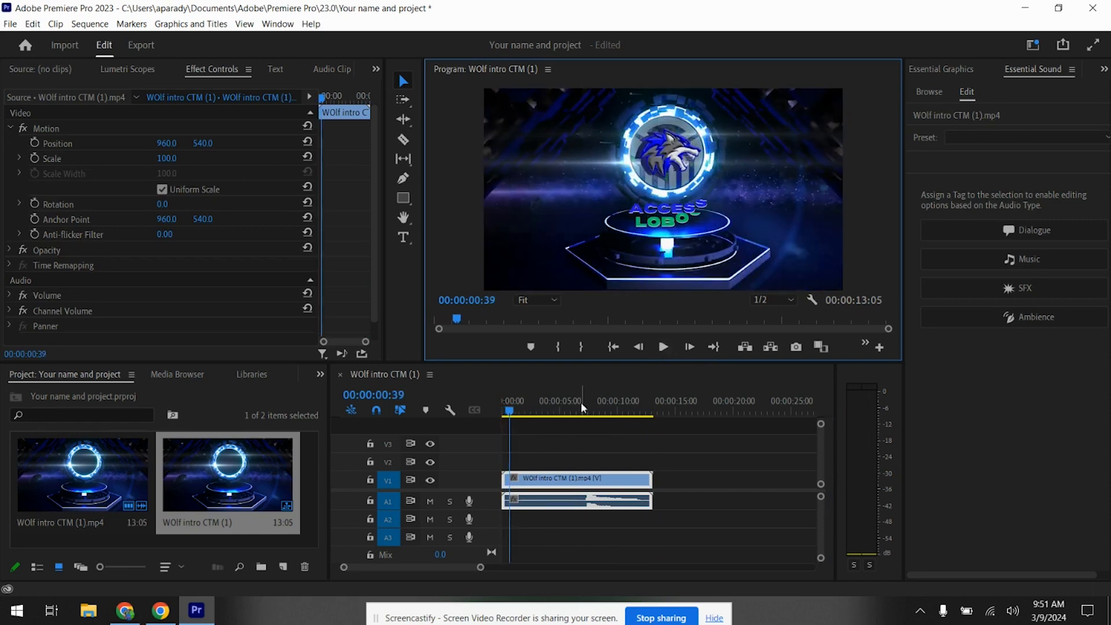
drag(533, 416, 631, 436)
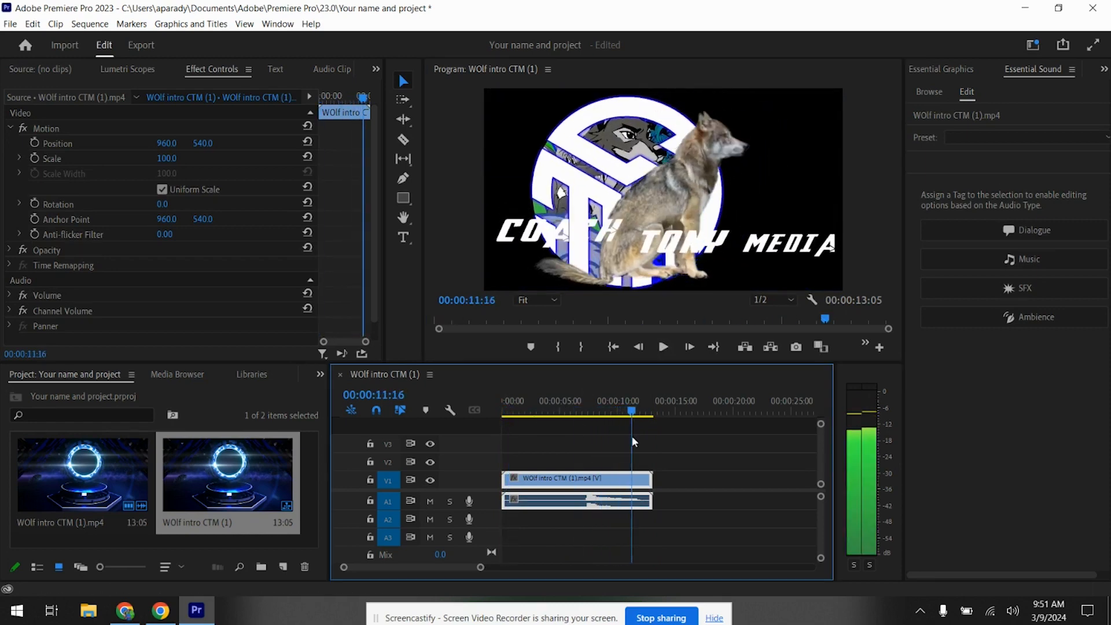
click(404, 140)
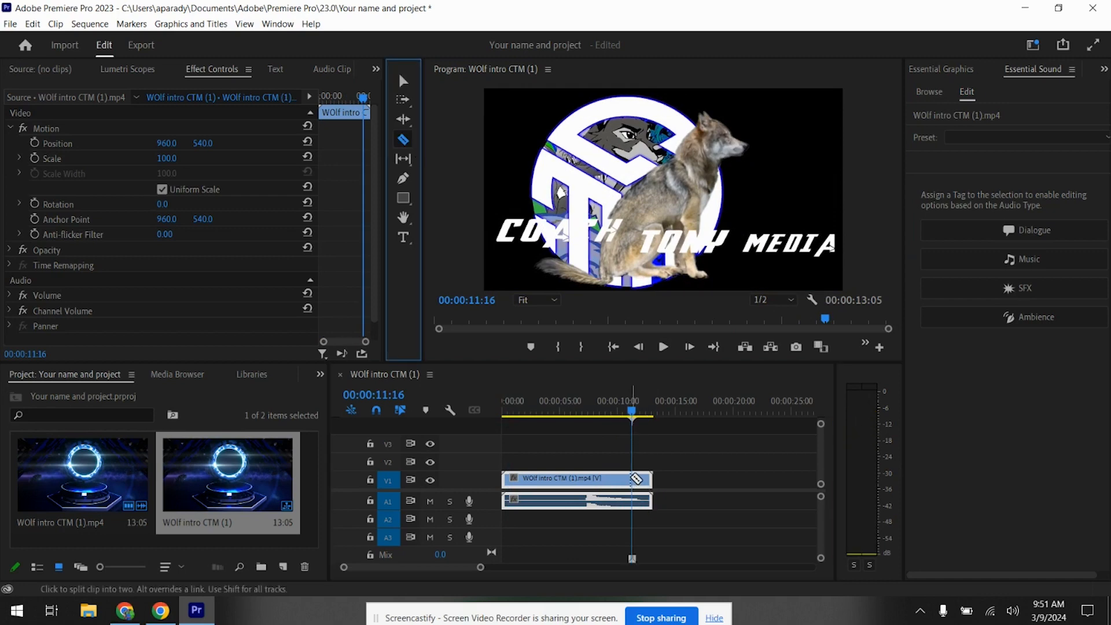
click(632, 479)
Delete the part of the WOlf intro before the cut and close the gap it leaves at the sequence start
click(404, 81)
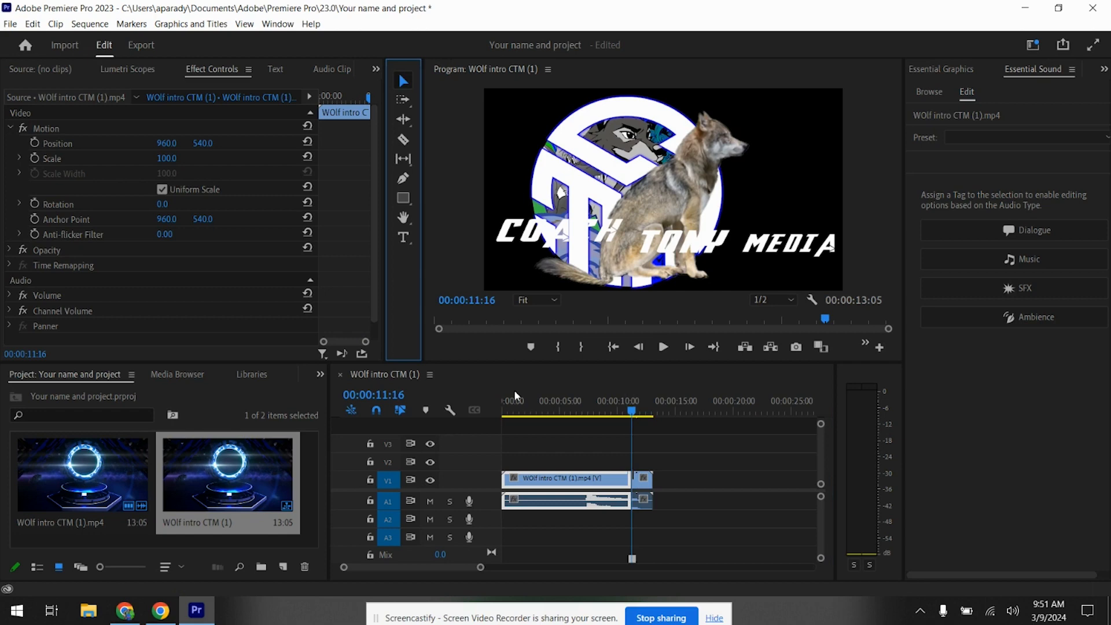
key(Delete)
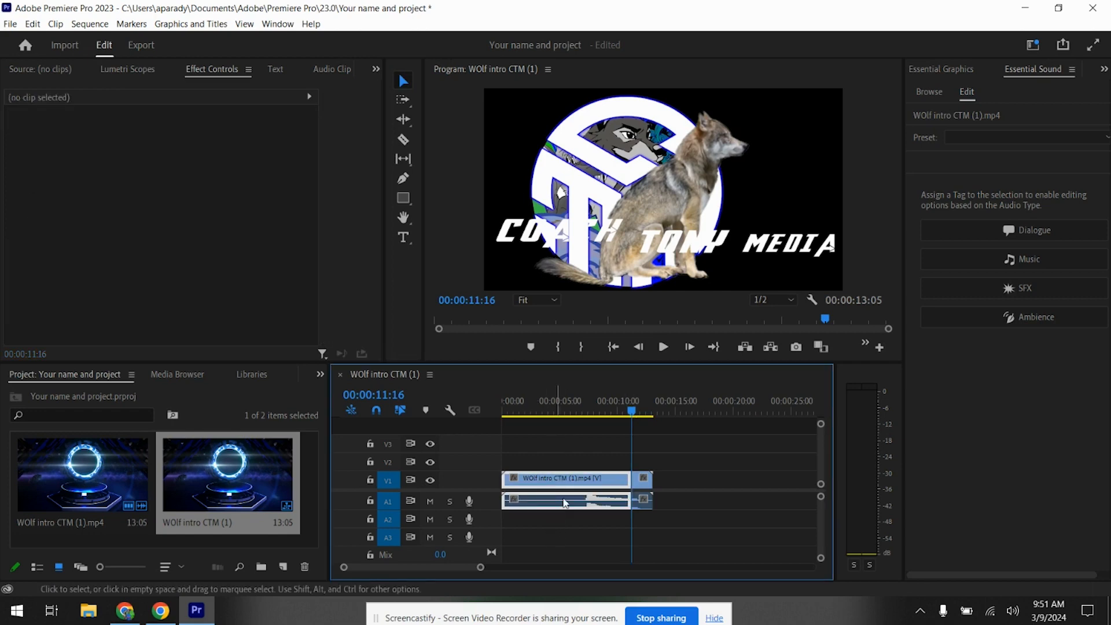
click(568, 480)
key(Delete)
Import old_man_walking (Original) from the Downloads folder and place it on V1 directly after the intro at 00:00:01:49
drag(631, 415, 518, 413)
click(665, 349)
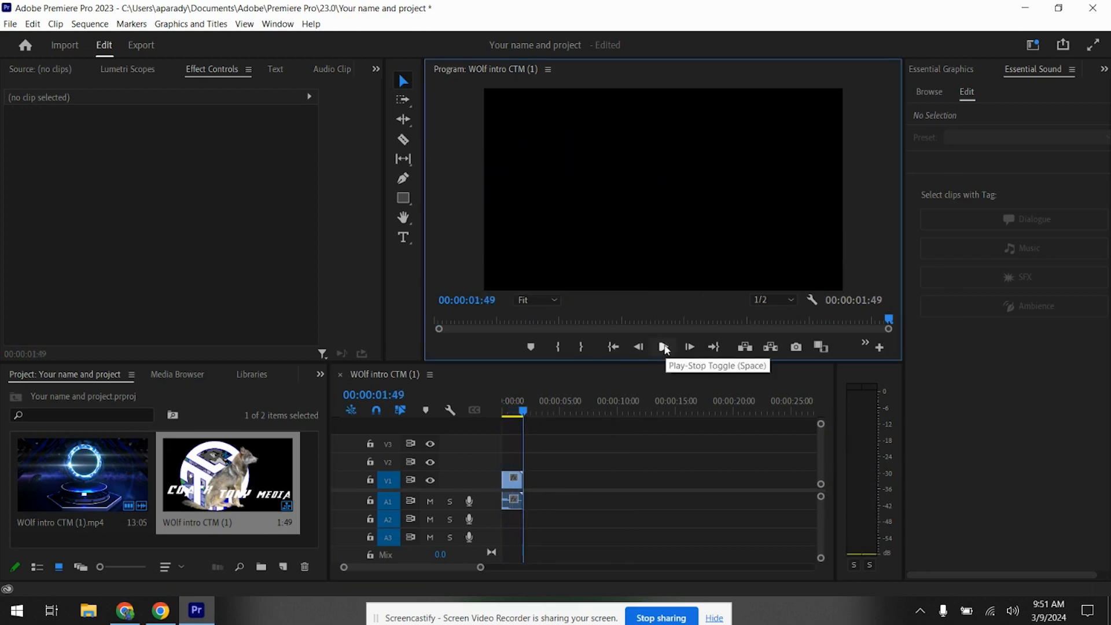
click(12, 24)
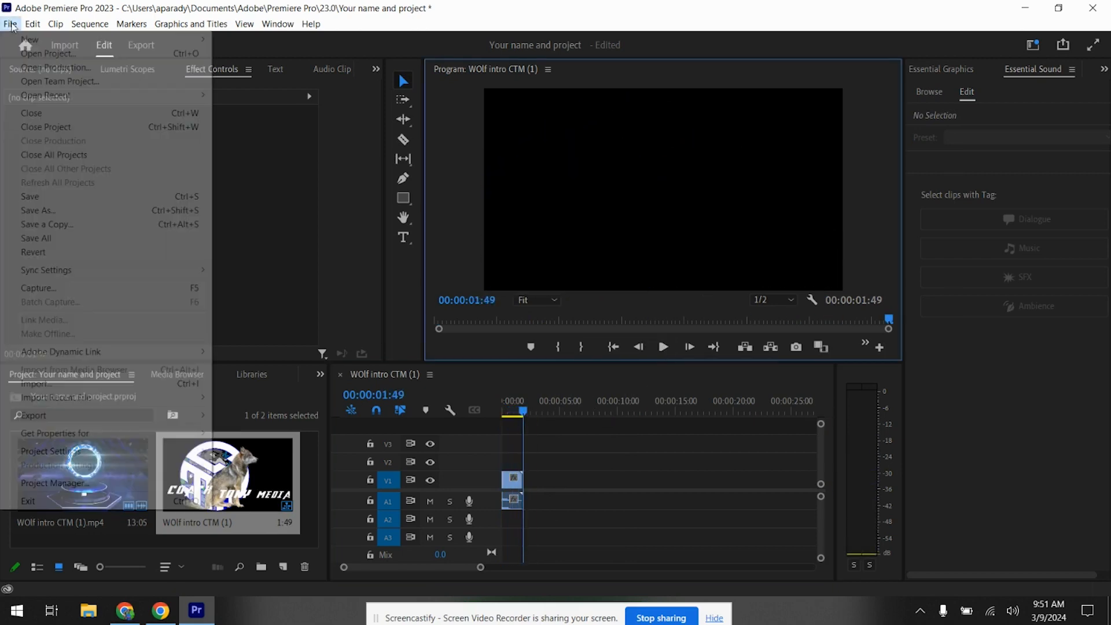
click(46, 384)
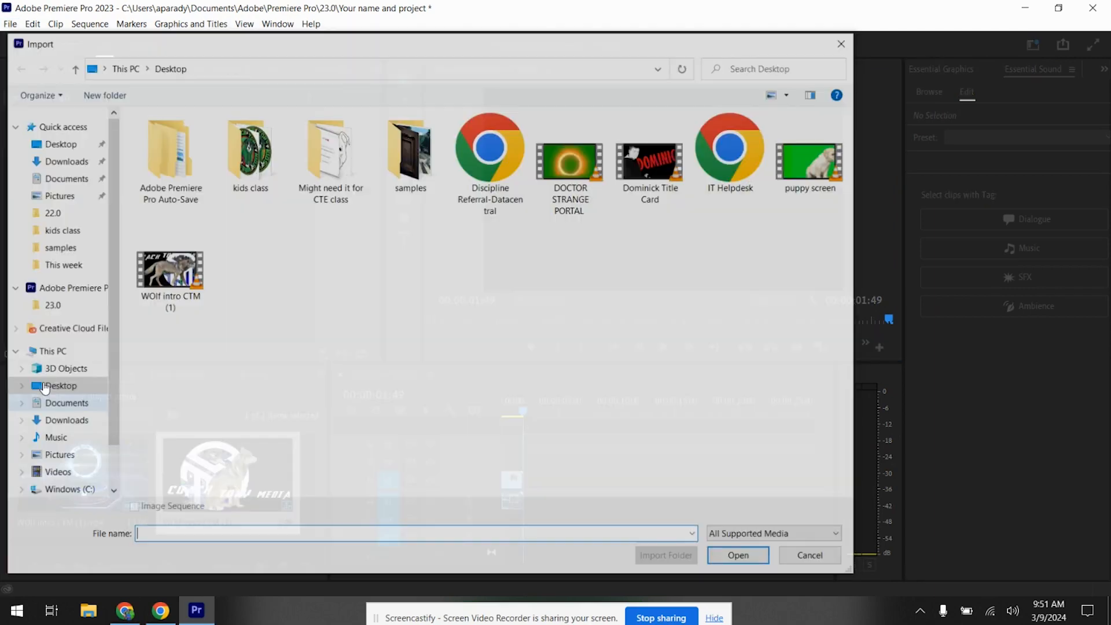
click(81, 165)
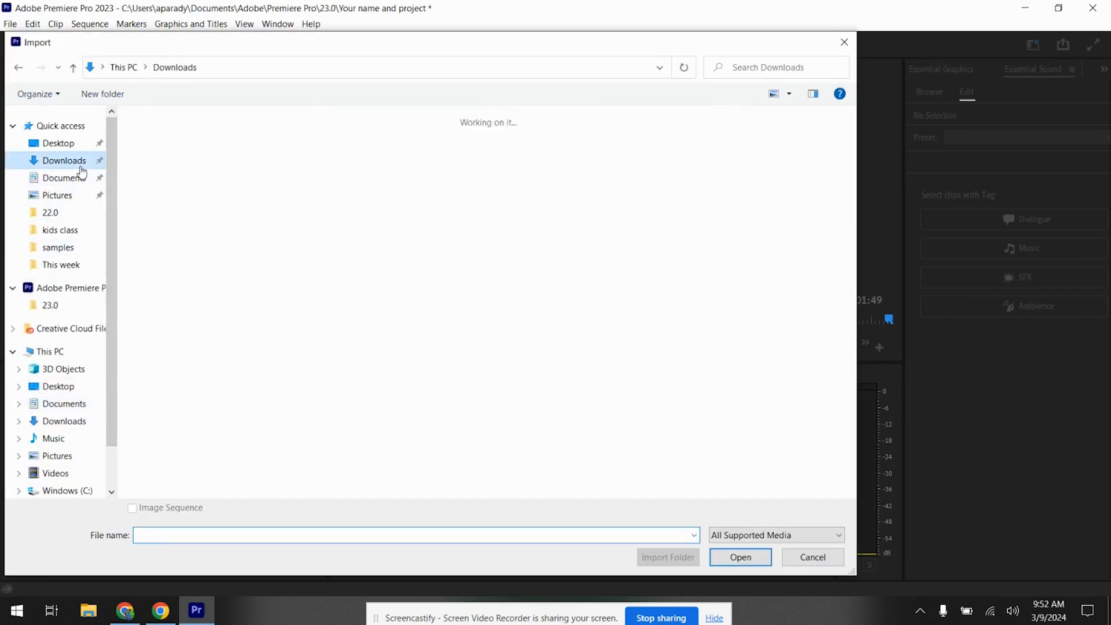
click(336, 196)
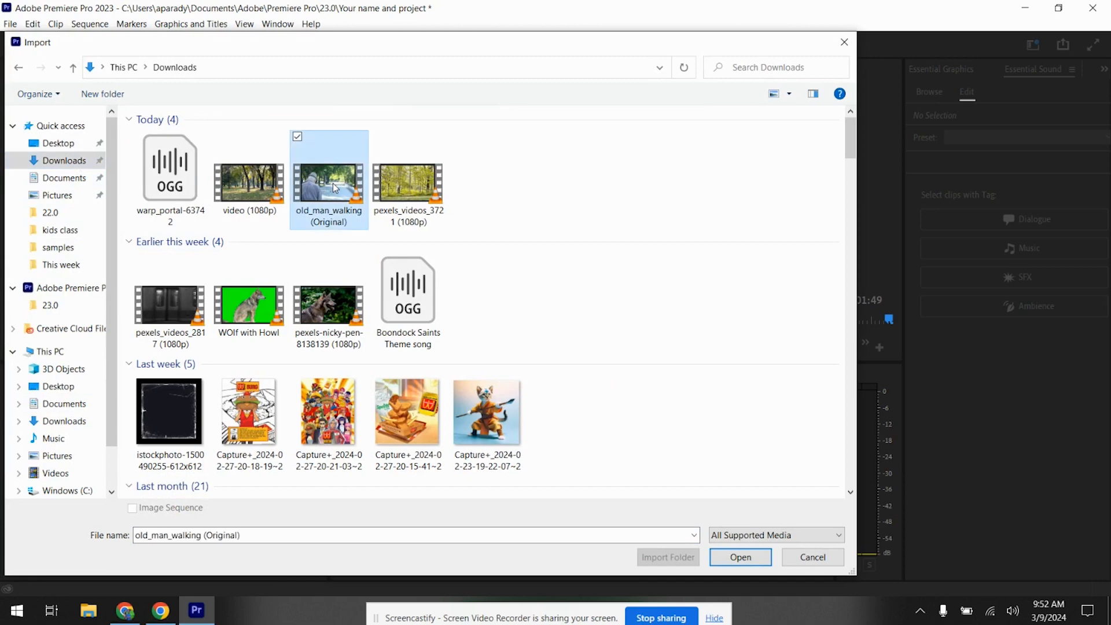
click(734, 557)
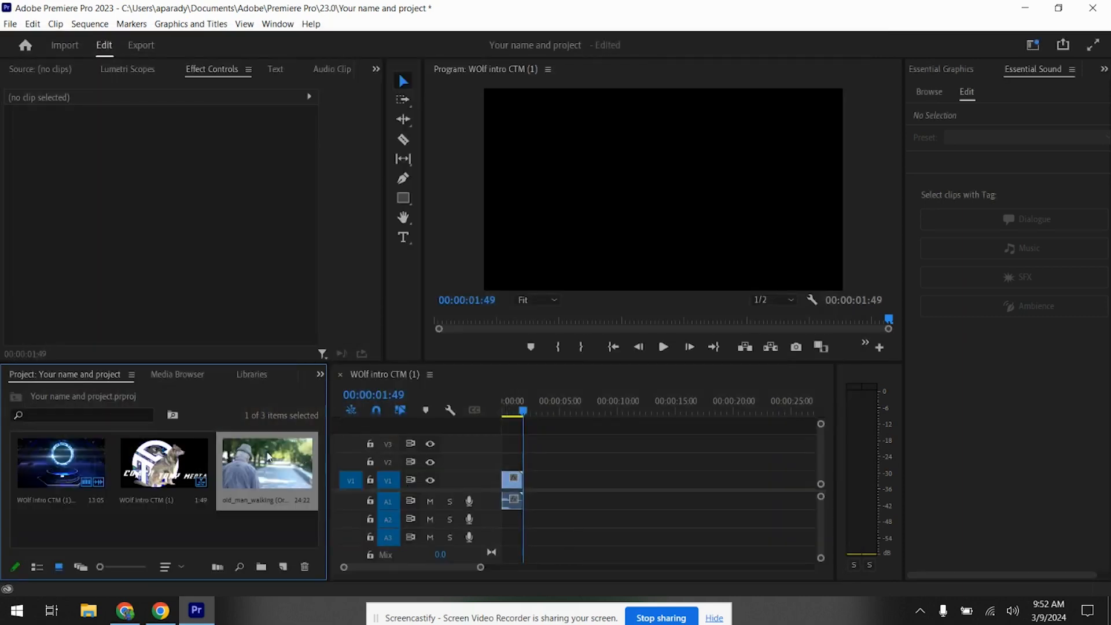
drag(293, 478, 532, 488)
Review the old man walking clip and split it at 00:00:19:31
click(662, 347)
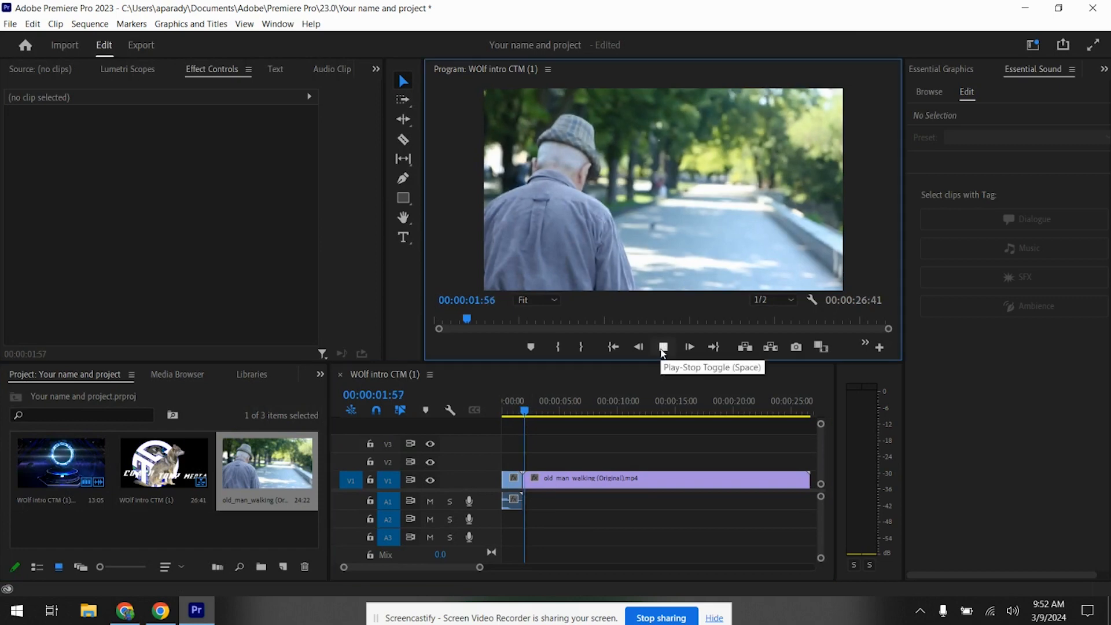
drag(543, 420, 753, 376)
drag(479, 569, 507, 568)
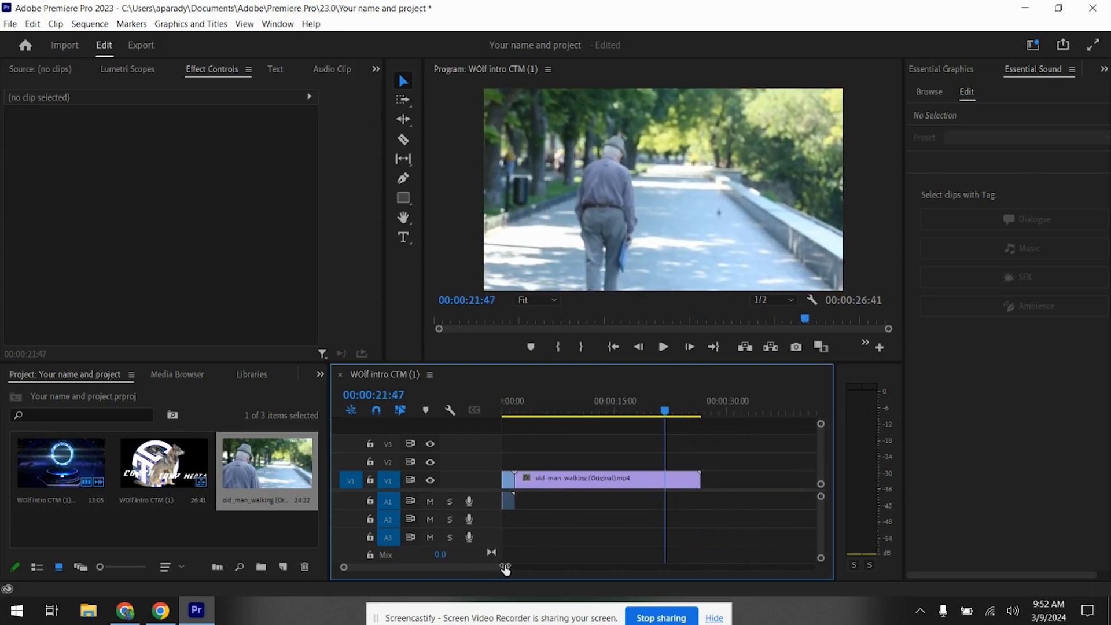
drag(662, 412, 645, 431)
click(404, 140)
click(643, 479)
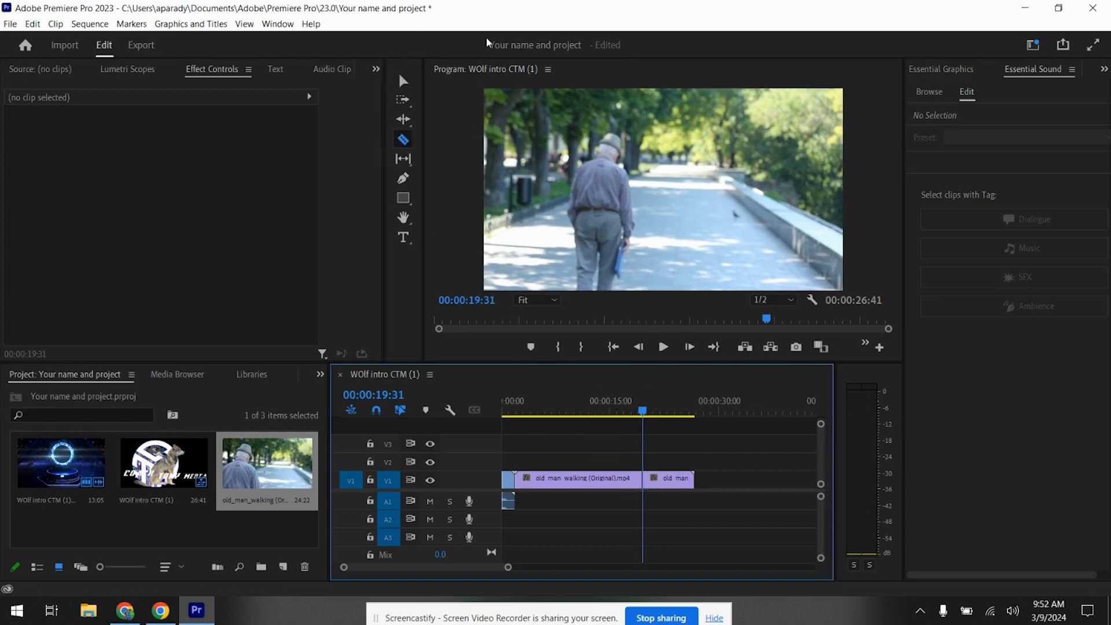
Delete the part of the old man clip before the cut and close the gap after the intro
click(404, 82)
drag(583, 446, 575, 505)
key(Delete)
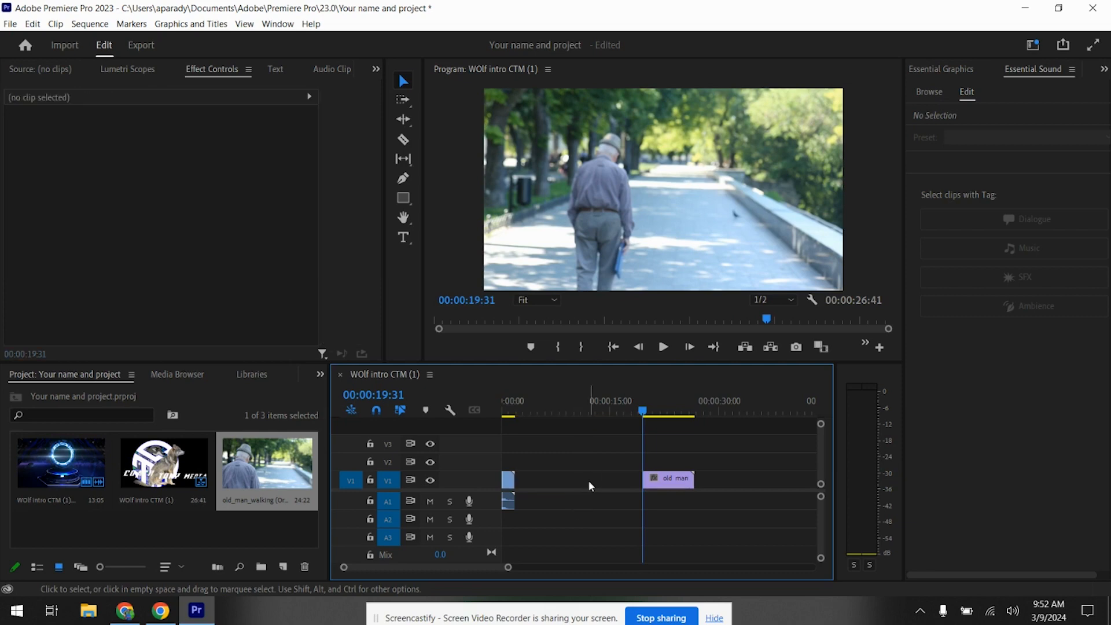
click(588, 480)
key(Delete)
Import pexels_videos_3721 (1080p) from the Downloads folder and place it directly after the old man clip
drag(645, 418, 566, 453)
drag(576, 409, 565, 411)
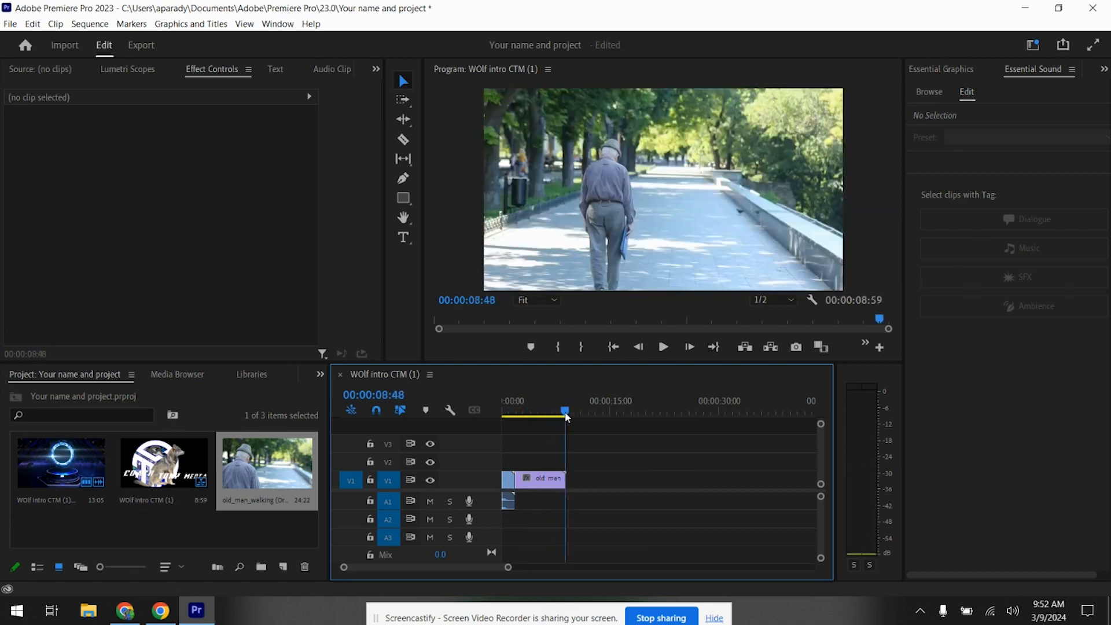
click(10, 28)
click(93, 379)
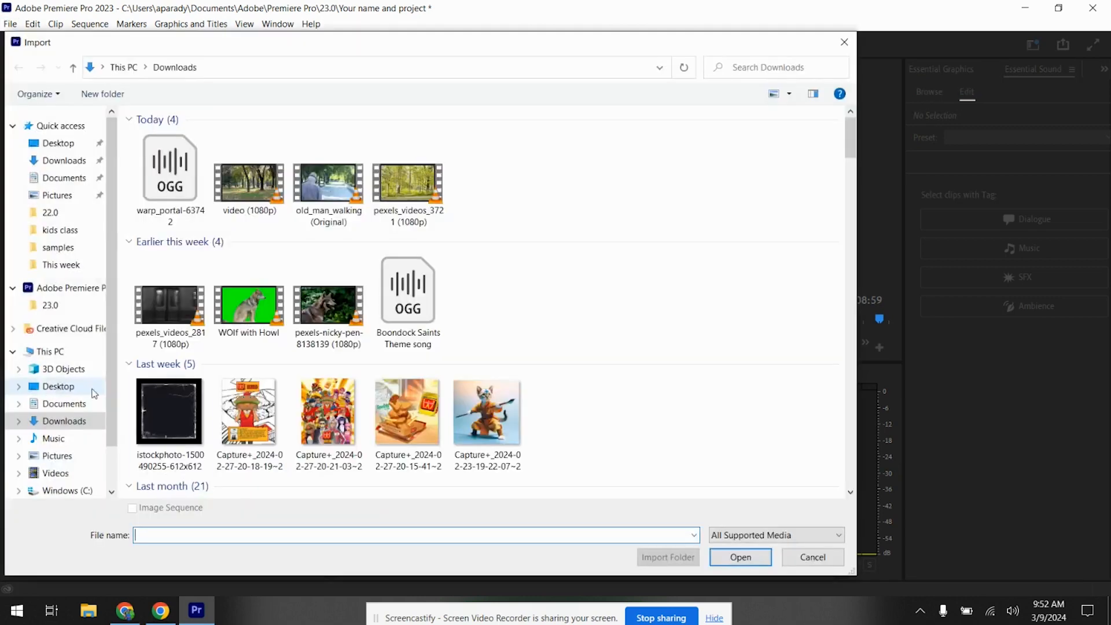
click(403, 189)
click(745, 556)
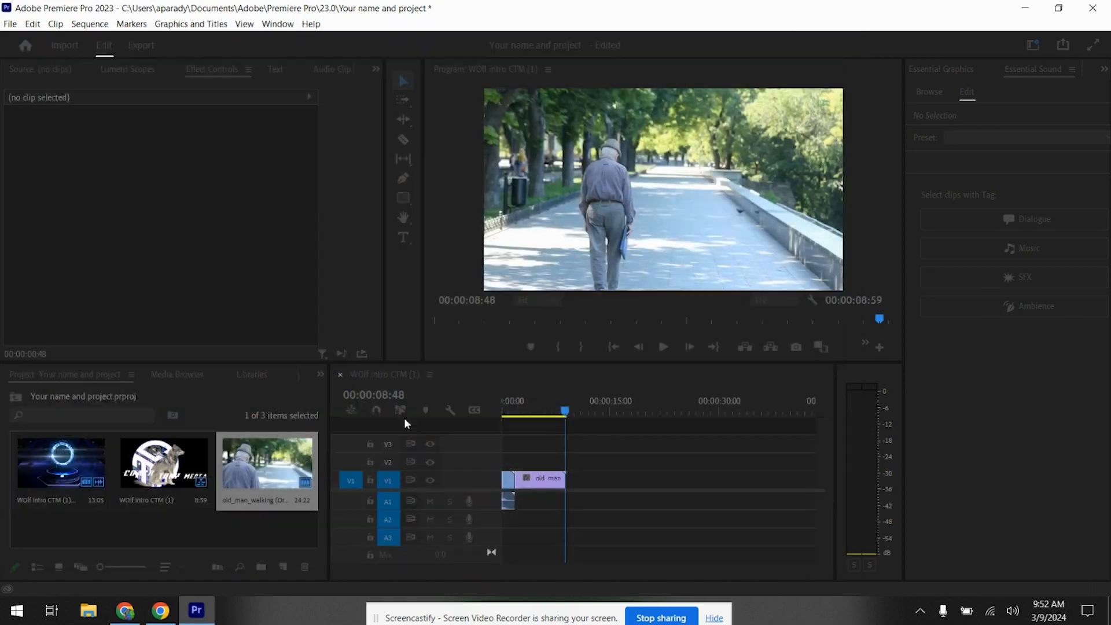
drag(546, 571, 616, 504)
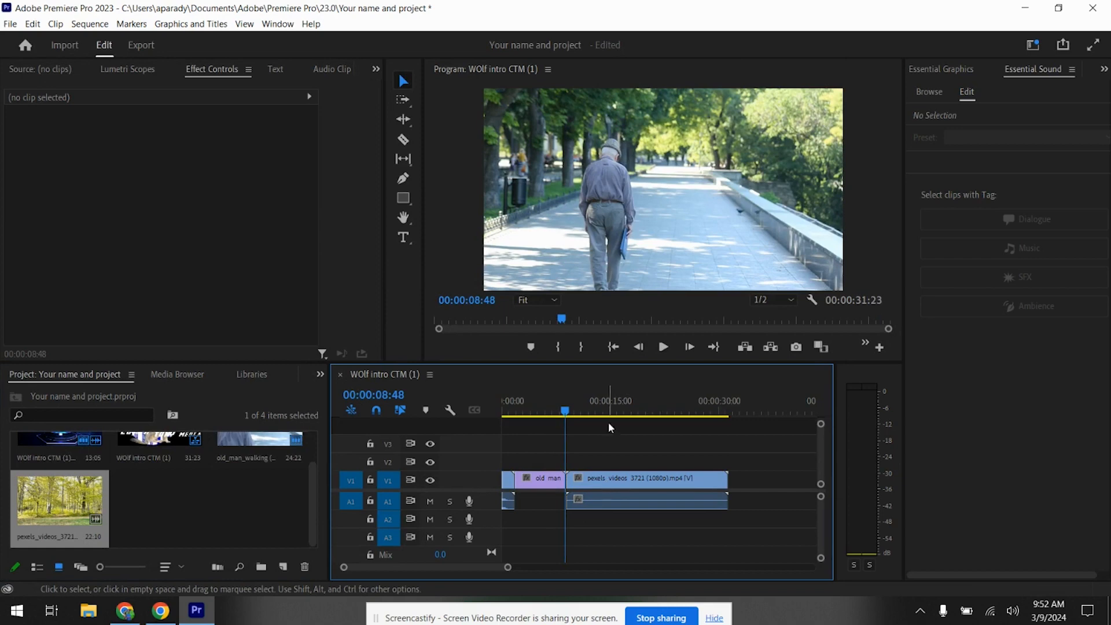
Play the pexels_videos_3721 clip, split it at 00:00:15:33 and delete the part after the cut
click(664, 347)
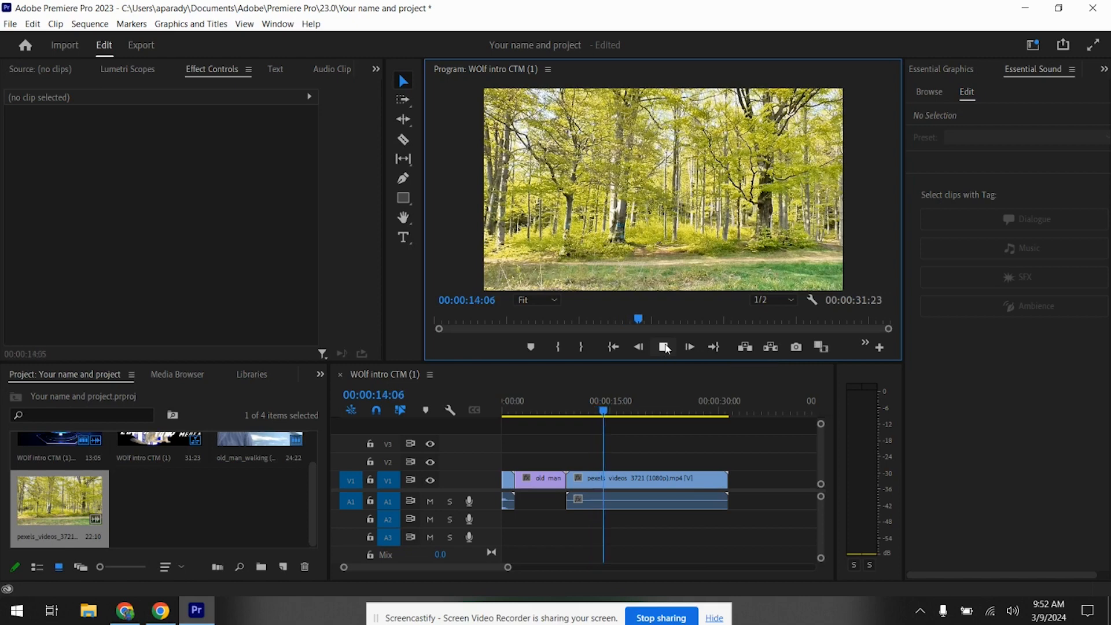
click(664, 347)
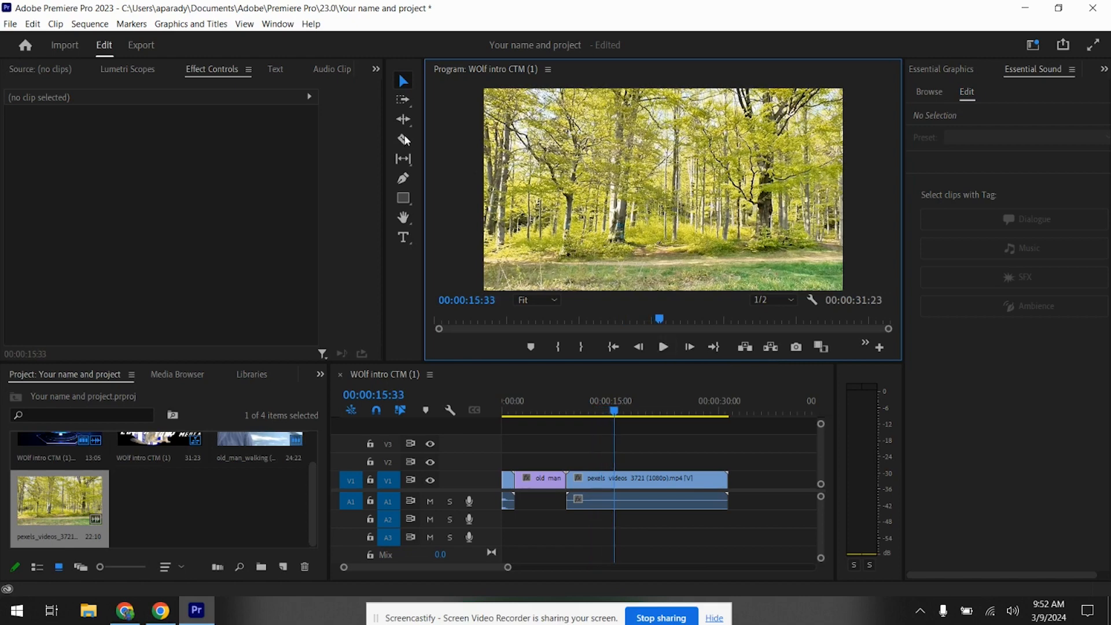
click(403, 81)
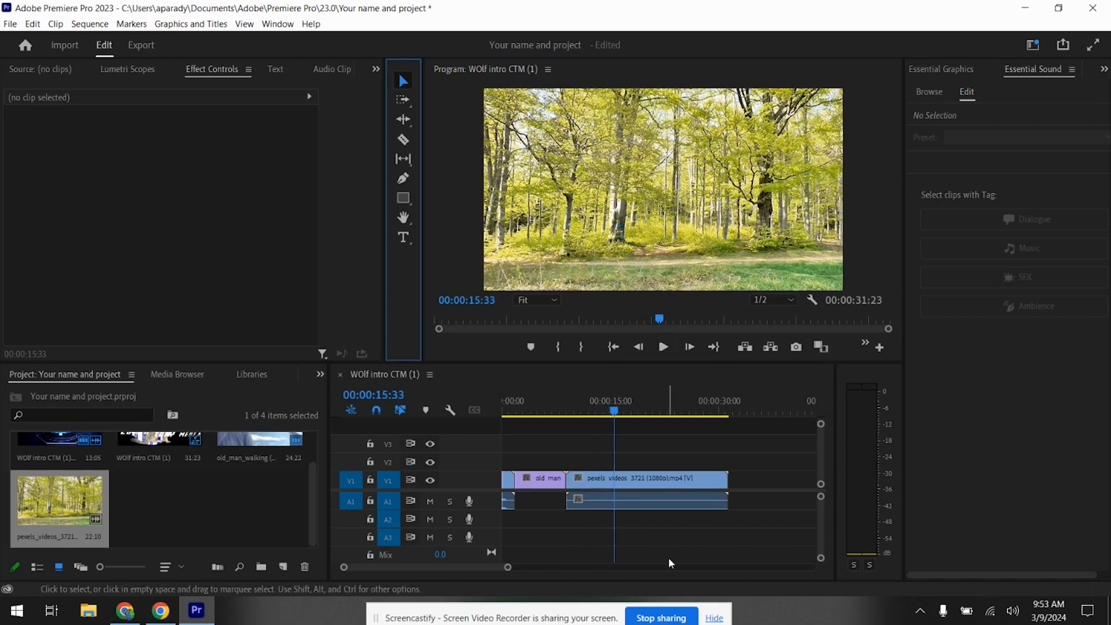
click(401, 141)
click(617, 478)
click(403, 80)
drag(671, 452, 705, 533)
key(Delete)
Delete all audio clips on A1 while V1 is locked, and unlock V1 again
click(371, 480)
drag(550, 517, 495, 498)
key(Delete)
click(371, 480)
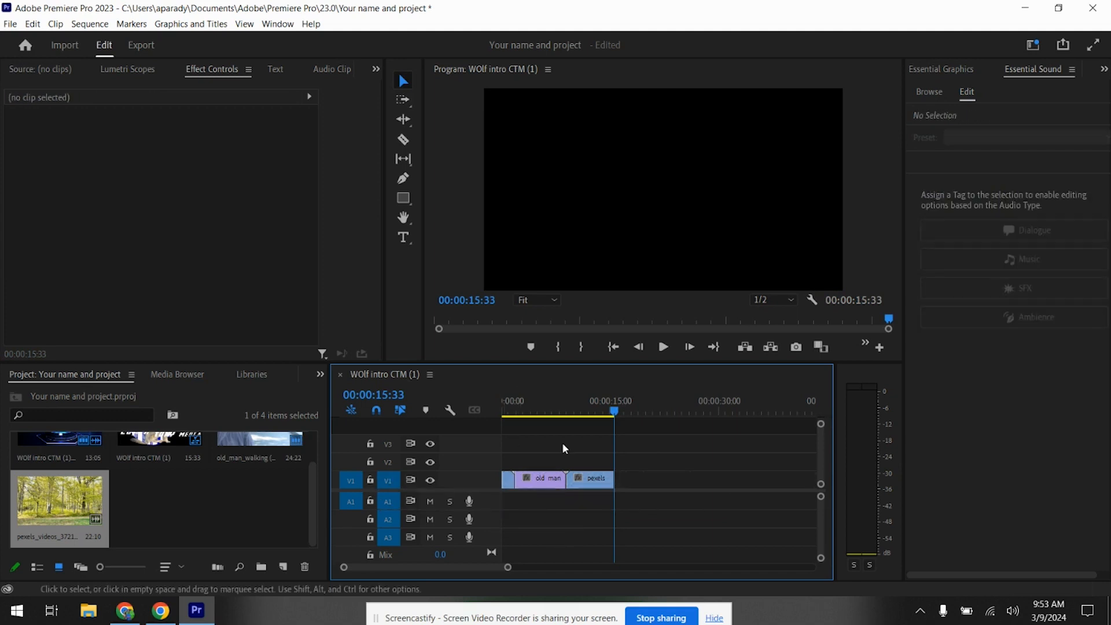
Import video (1080p) from the Downloads folder and place it on V1 directly after the pexels clip at 00:00:15:33
drag(617, 412, 611, 434)
click(663, 347)
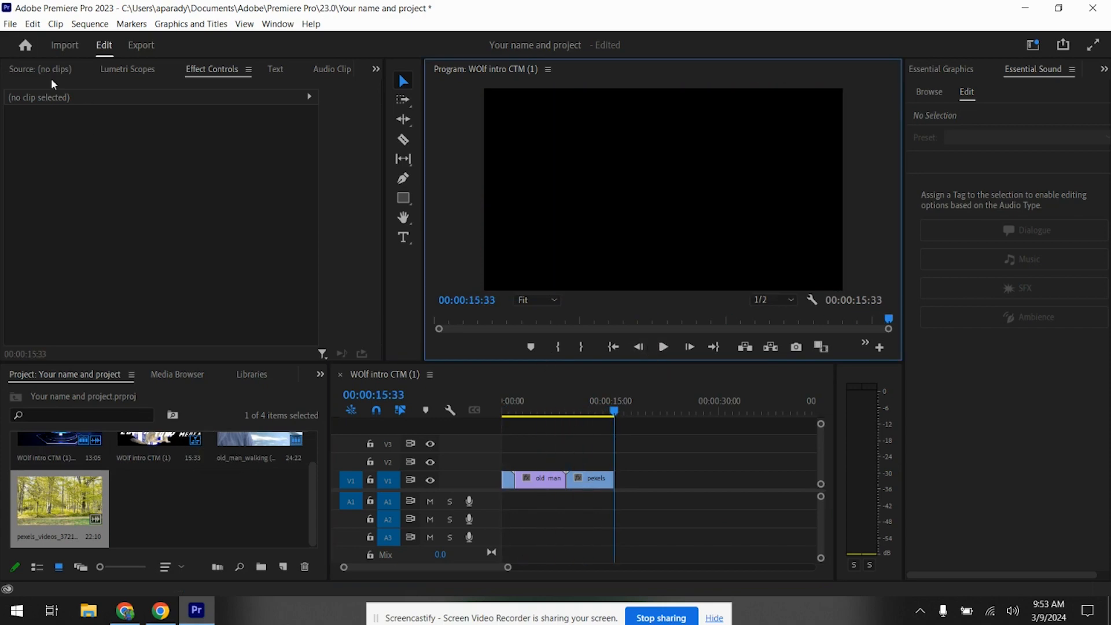
click(11, 24)
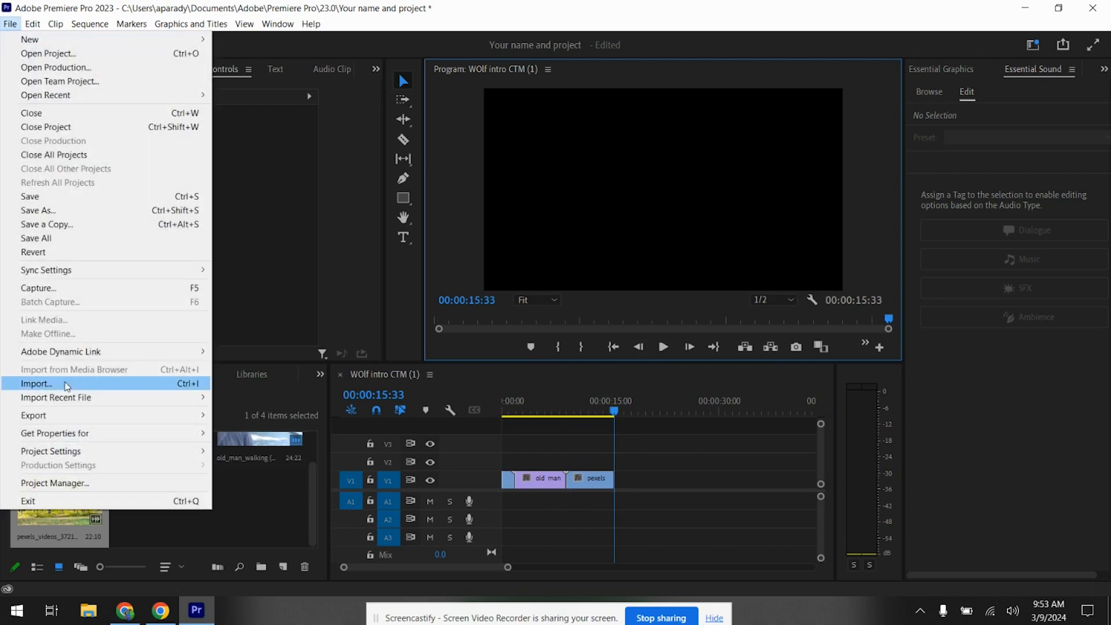
click(35, 379)
click(261, 186)
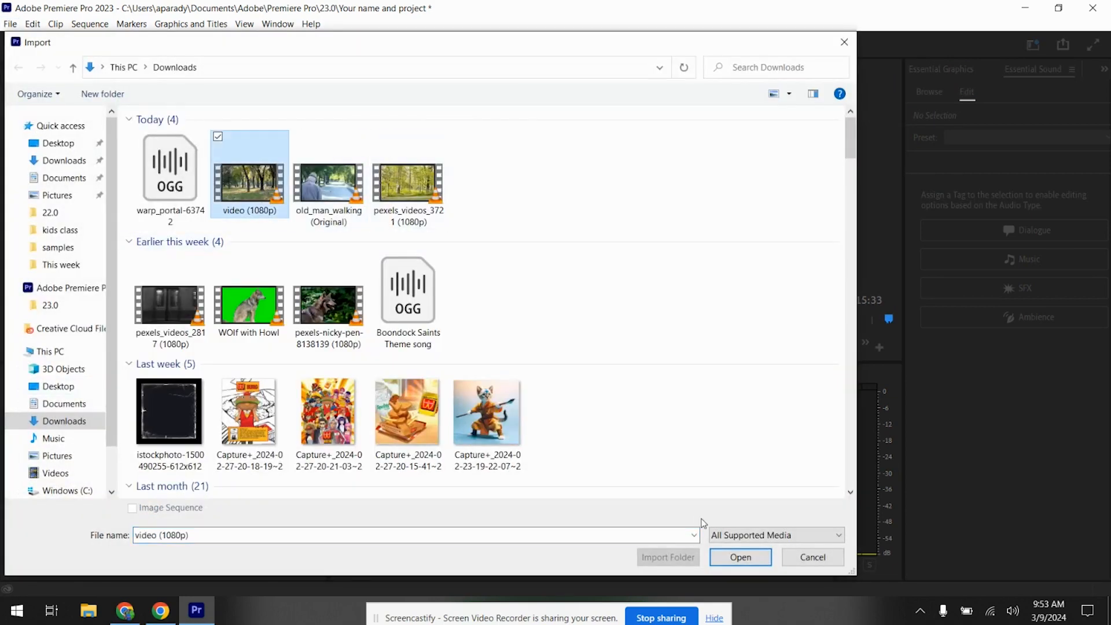
click(735, 558)
drag(162, 504, 636, 284)
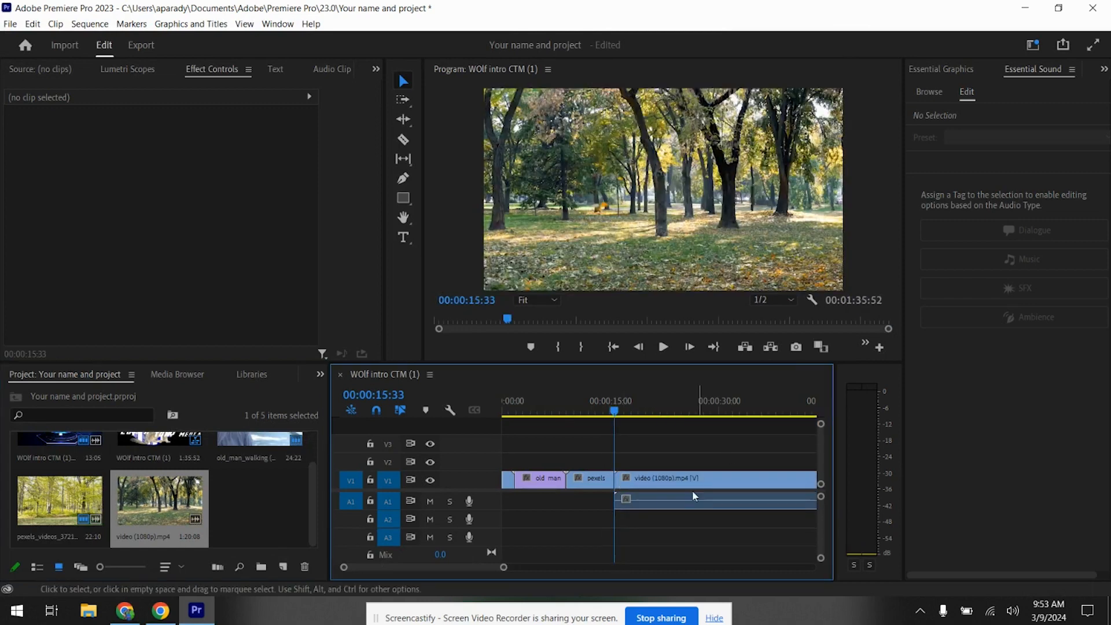
Delete the audio of the video (1080p) clip from A1 while V1 is locked, and unlock V1 again
click(678, 488)
drag(504, 567, 601, 573)
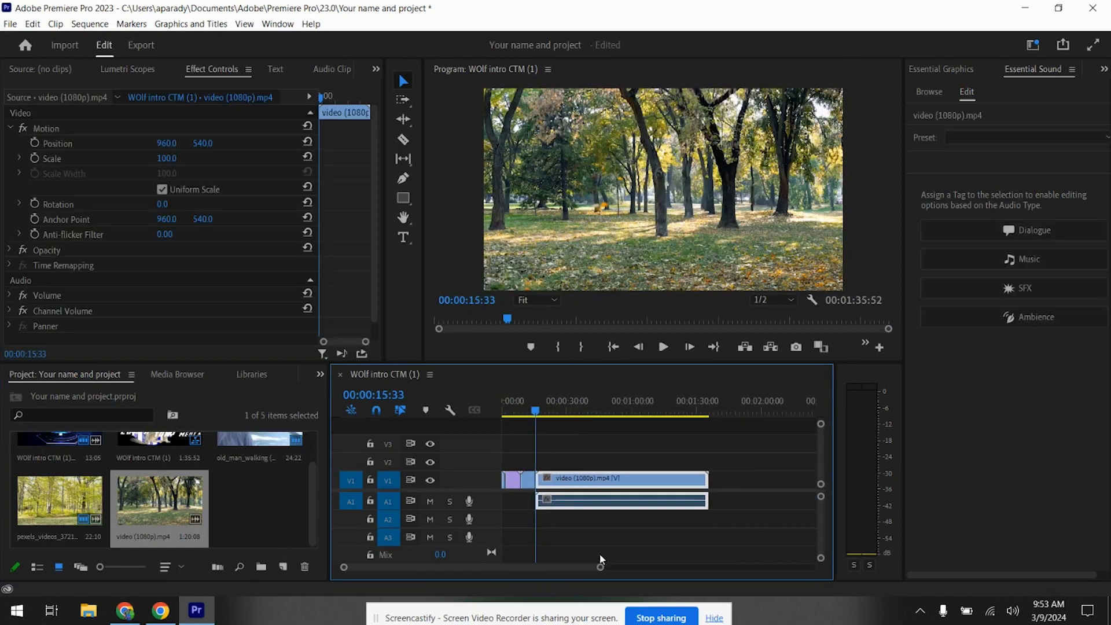
click(371, 481)
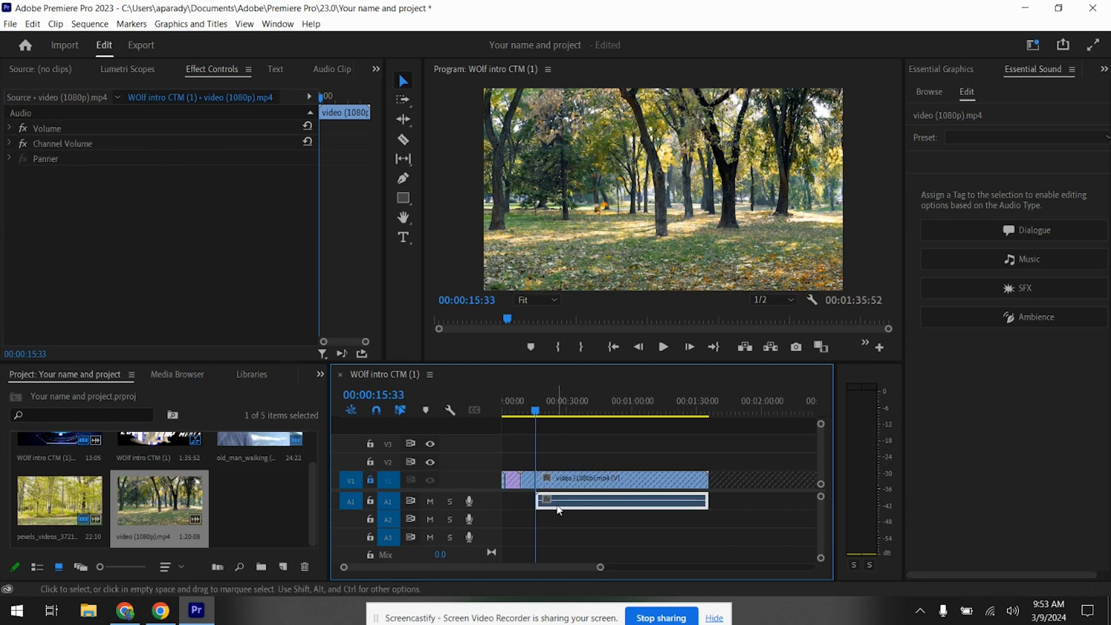
key(Delete)
click(371, 480)
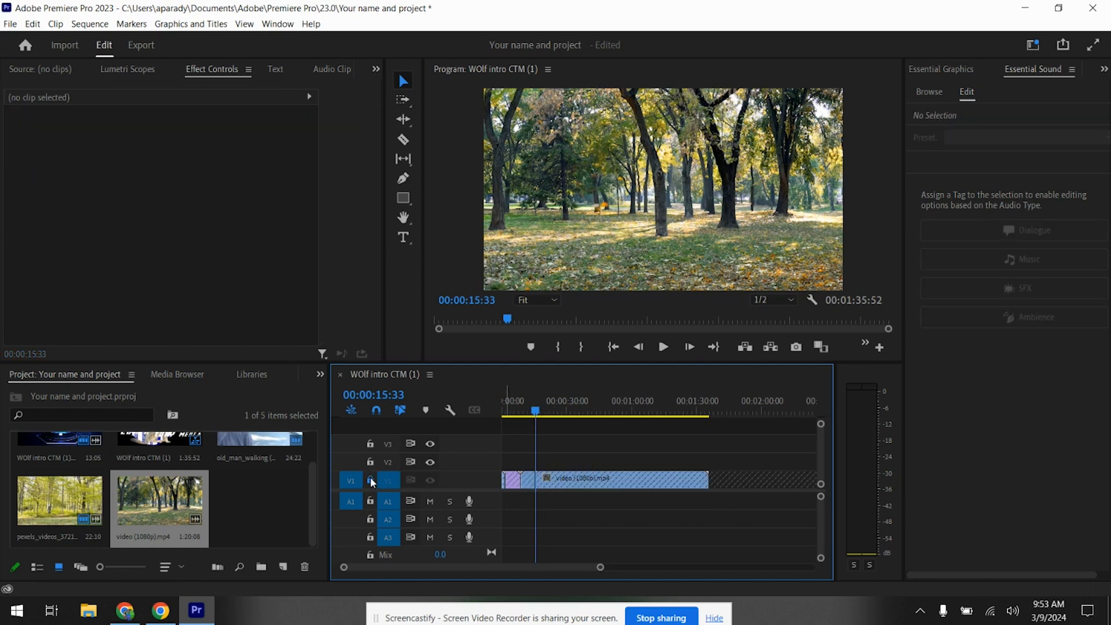
Import Boondock Saints Theme song from the Downloads folder and place it on A1 at the start of the sequence
mouse_move(536, 412)
mouse_down()
mouse_move(709, 427)
mouse_move(463, 451)
mouse_up()
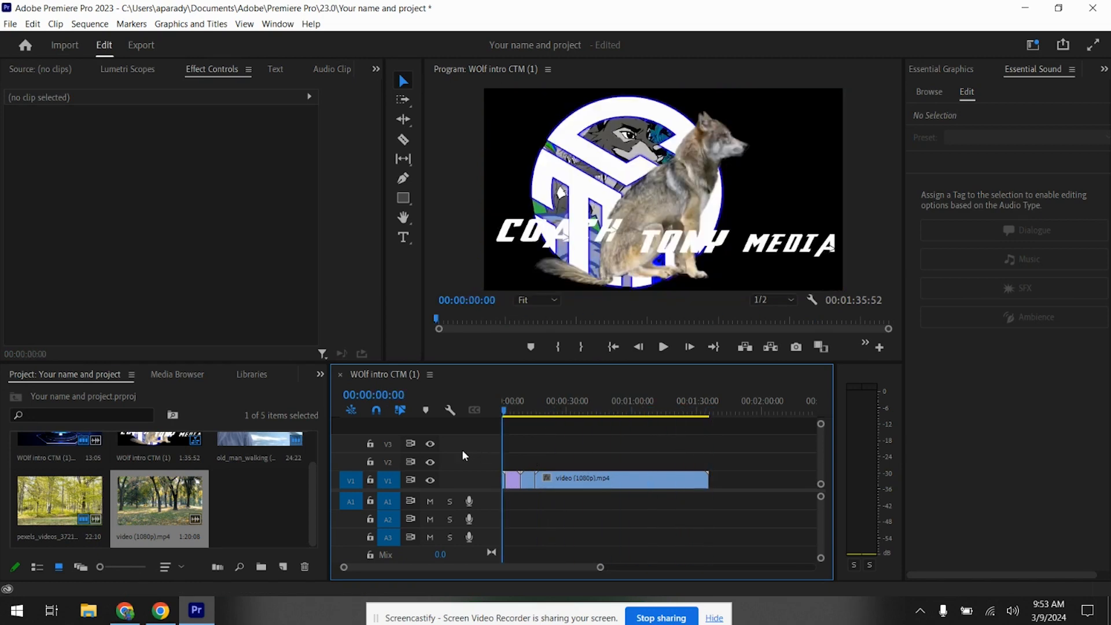
click(13, 28)
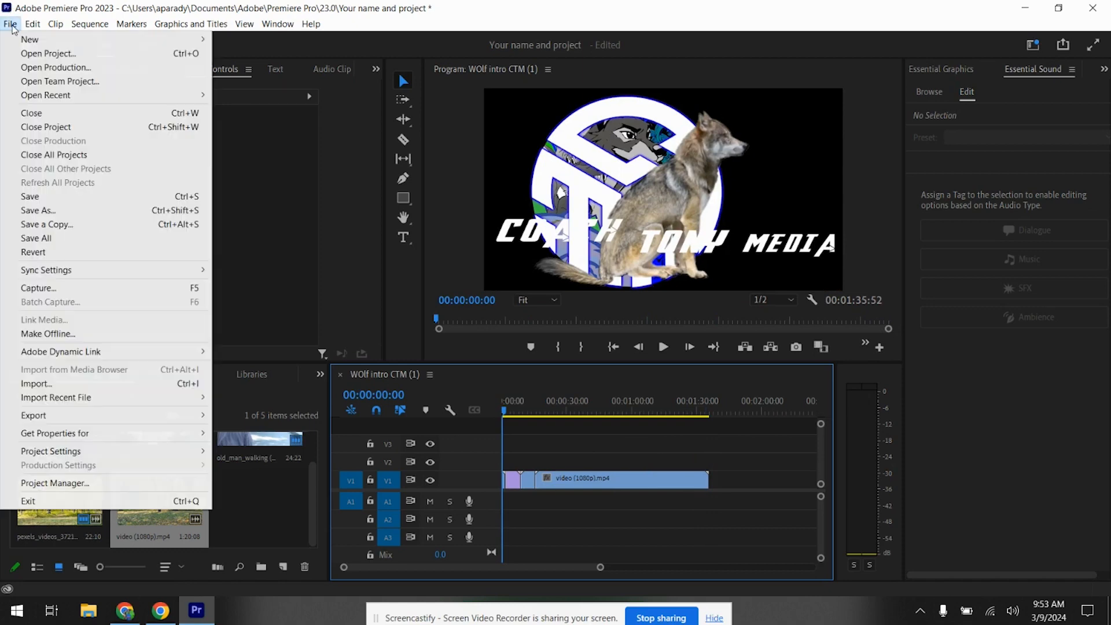
click(22, 384)
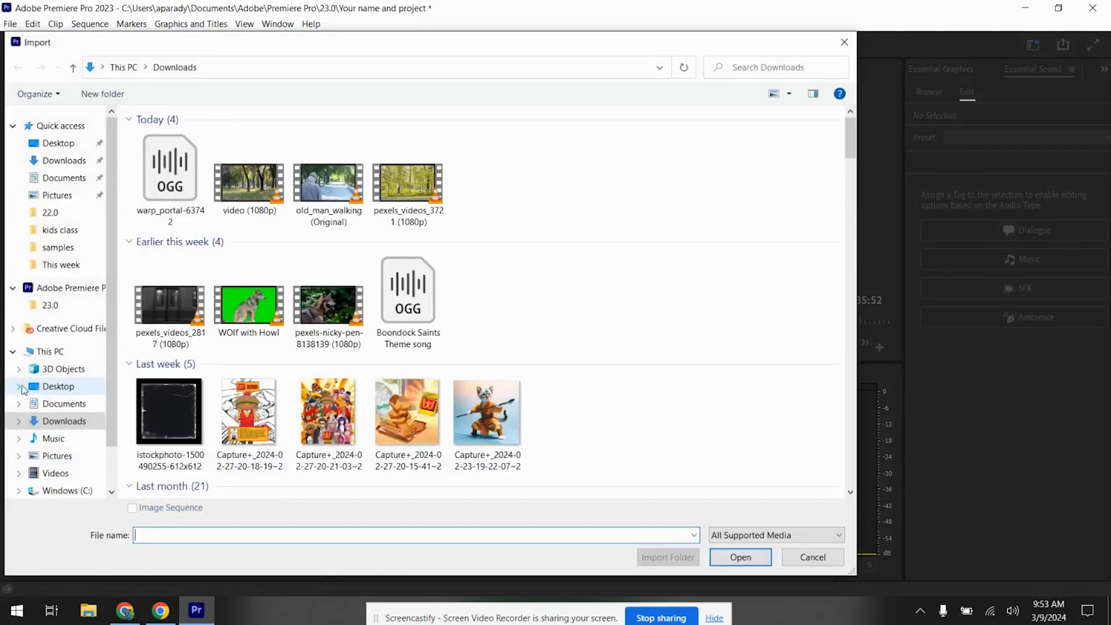
click(414, 303)
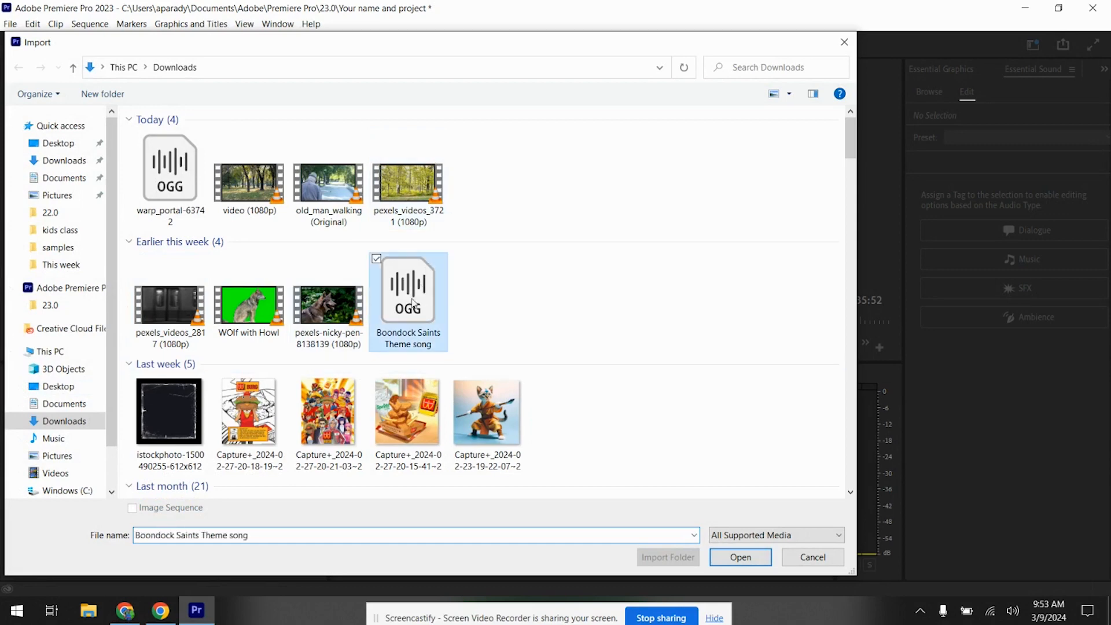
click(741, 556)
drag(260, 503, 544, 502)
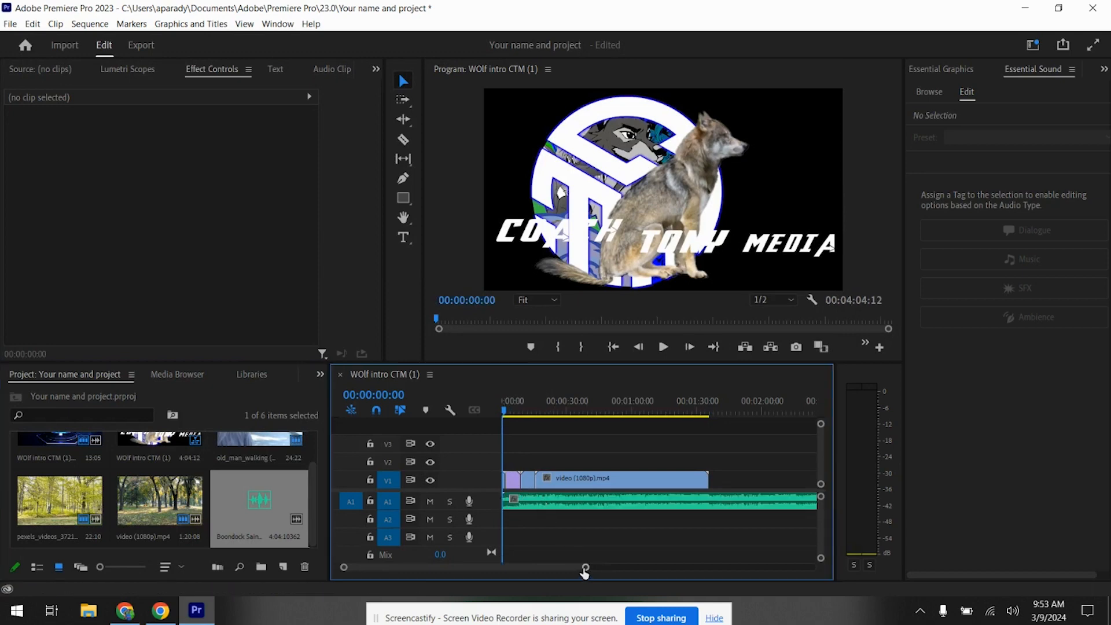
Cut the music on A1 at the end of the video (1080p) clip and delete the remaining part
drag(586, 567, 602, 567)
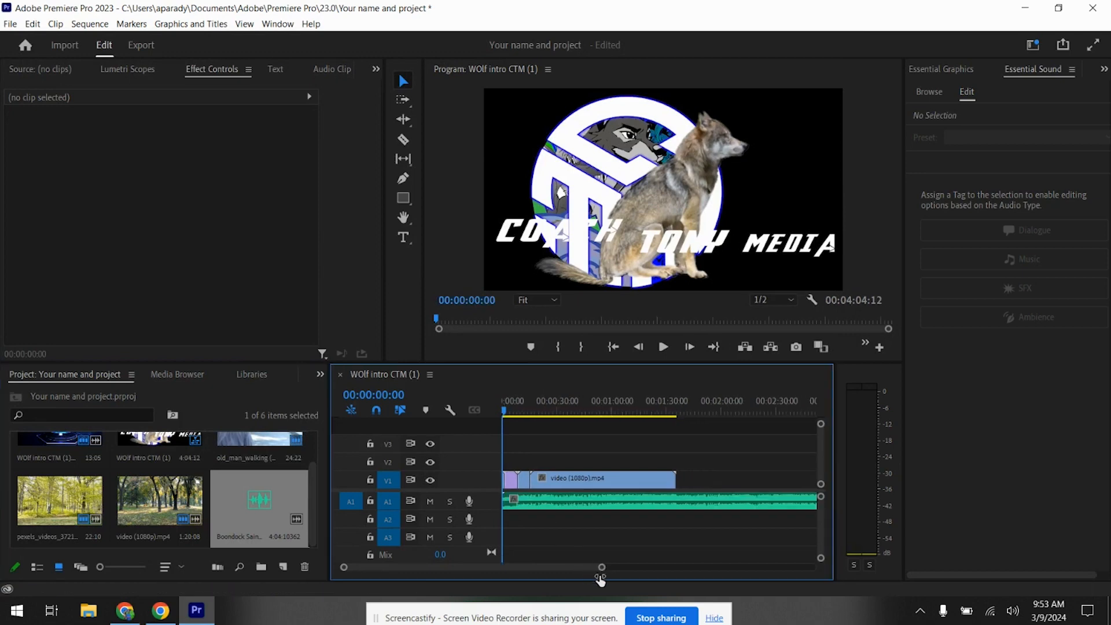
click(404, 140)
click(677, 502)
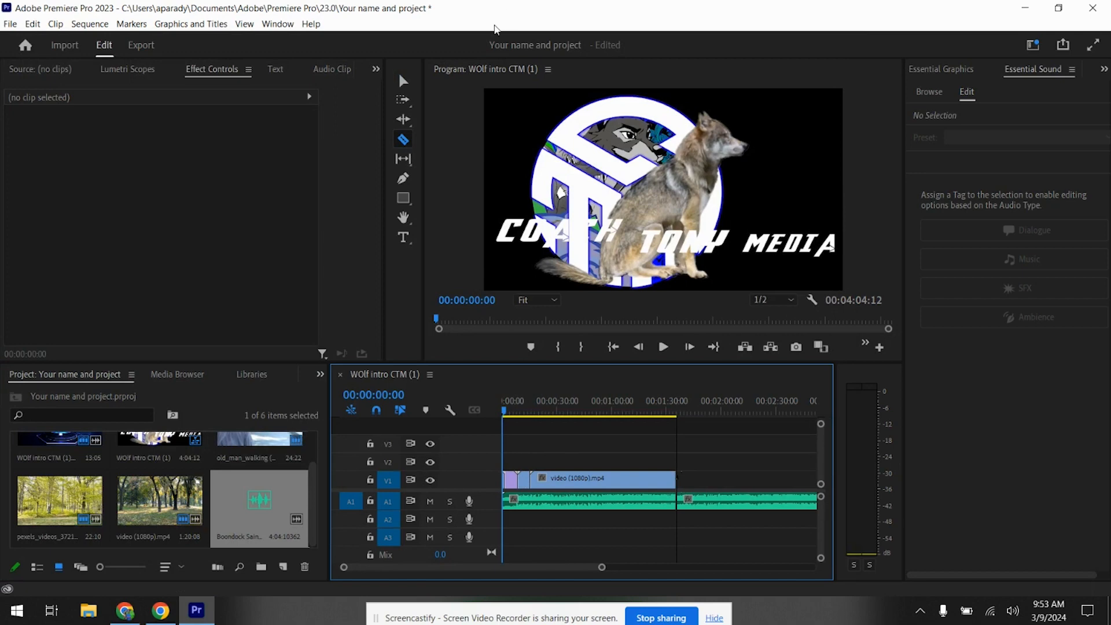
click(403, 80)
click(718, 500)
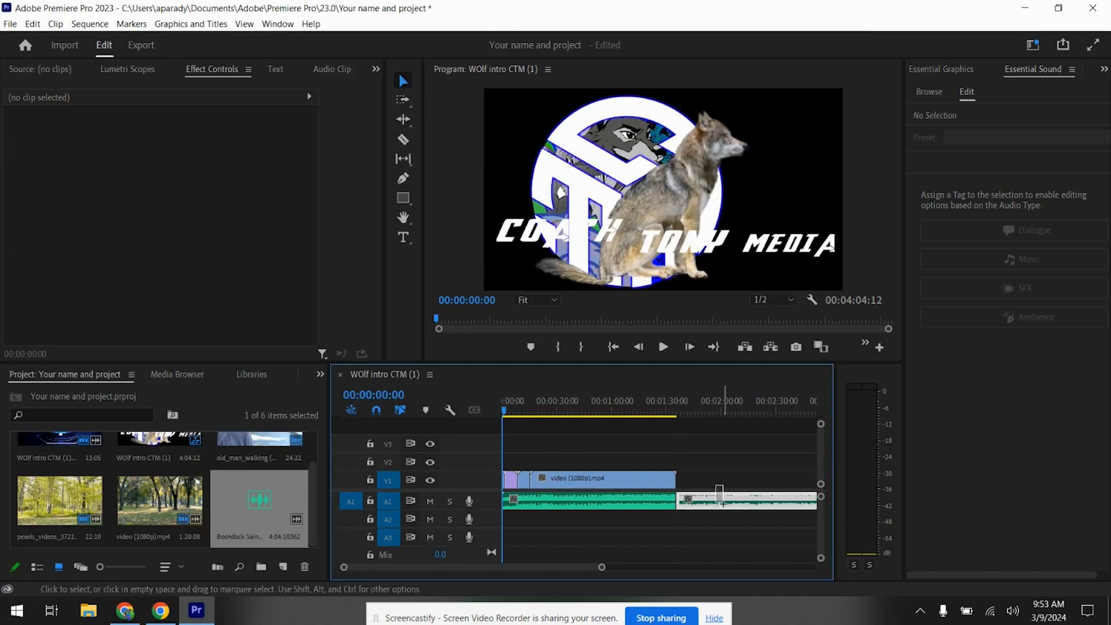
key(Delete)
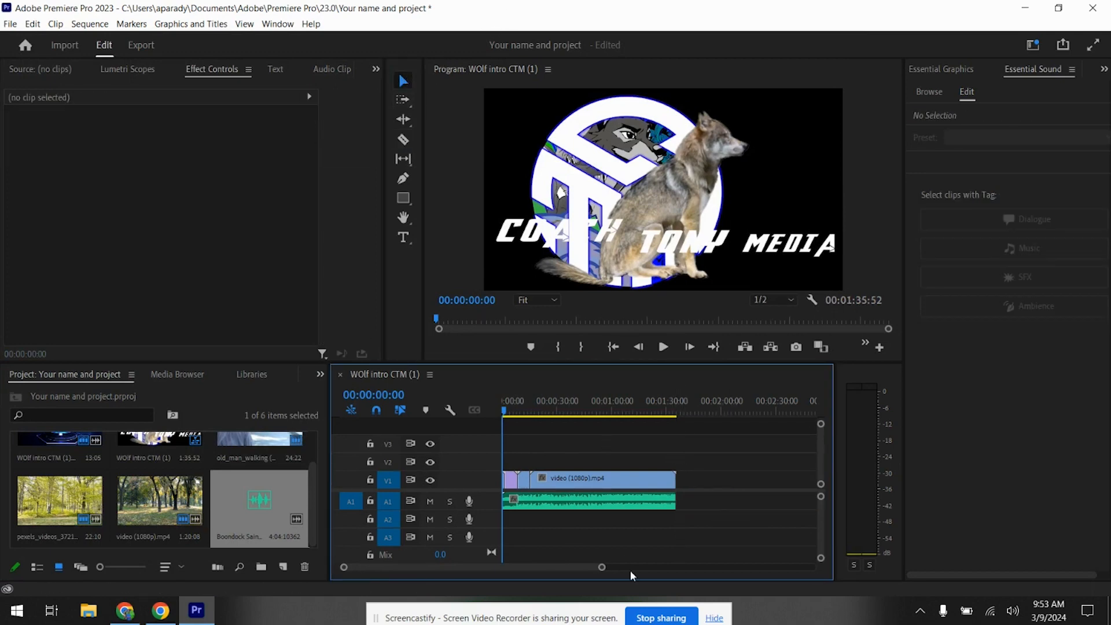
Apply the Film Dissolve transition on V1 between the WOlf intro and old_man_walking clips, and between the pexels and video (1080p) clips
drag(602, 568, 476, 568)
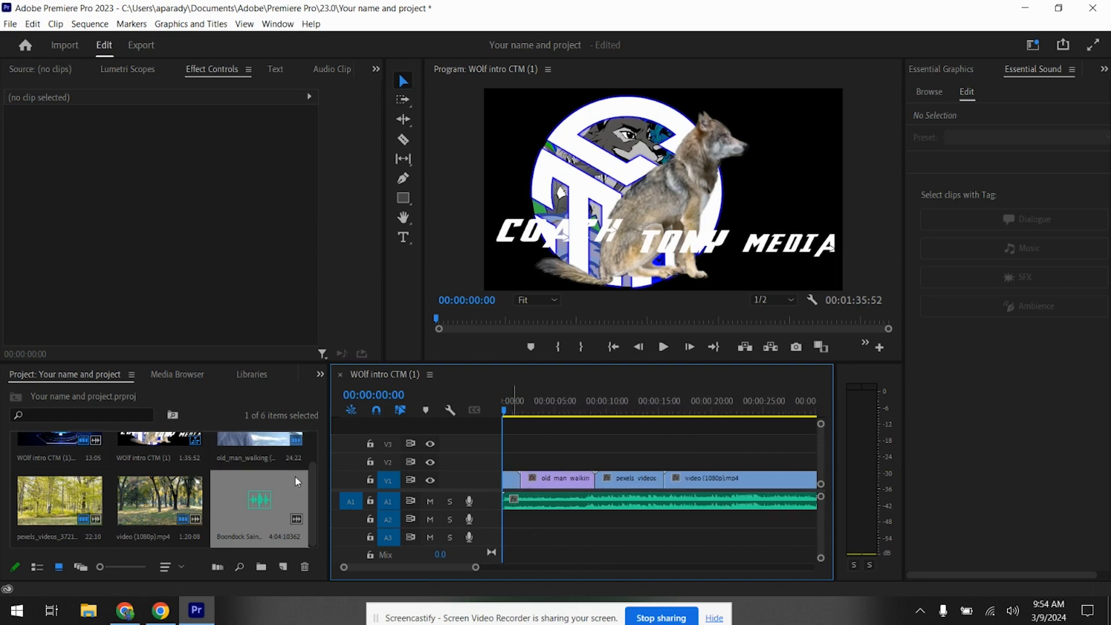
click(319, 375)
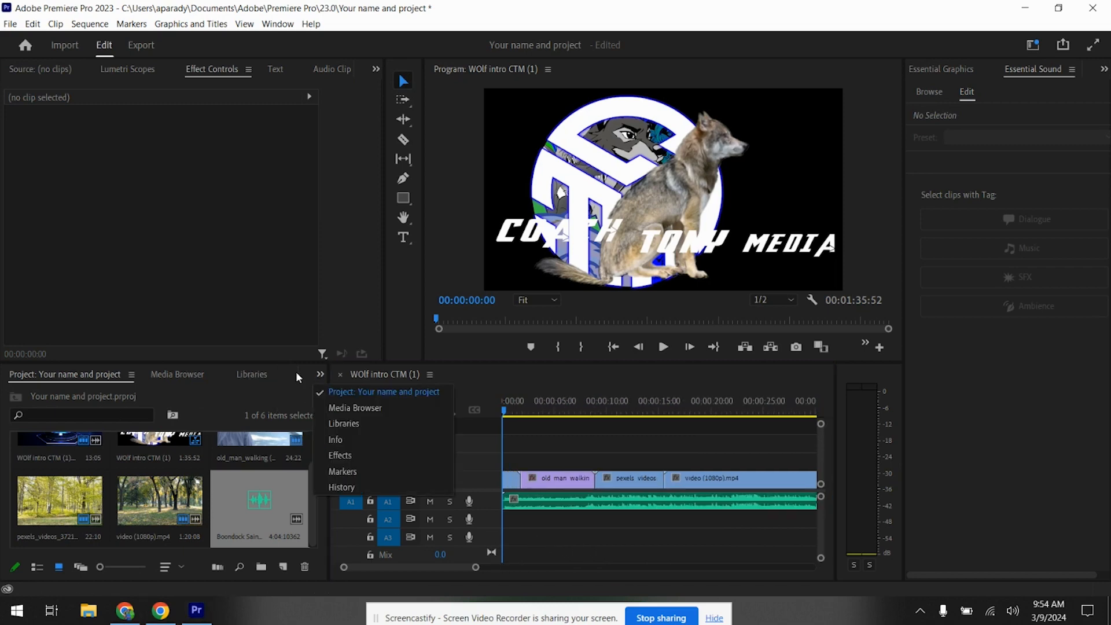
click(341, 456)
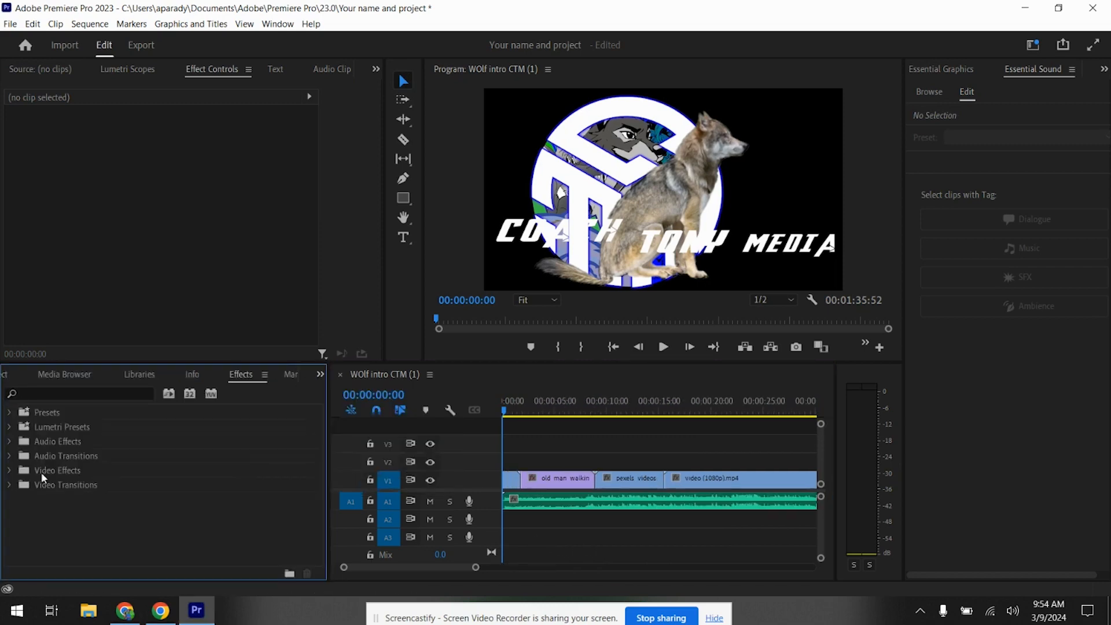
click(12, 486)
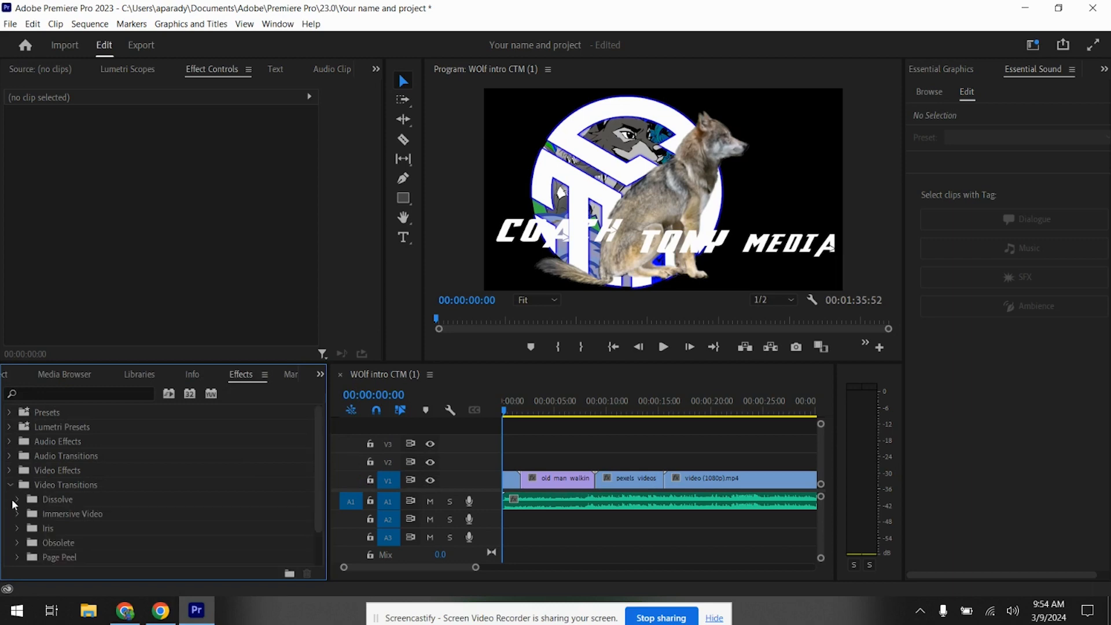
click(16, 499)
scroll(35, 508, down, 3)
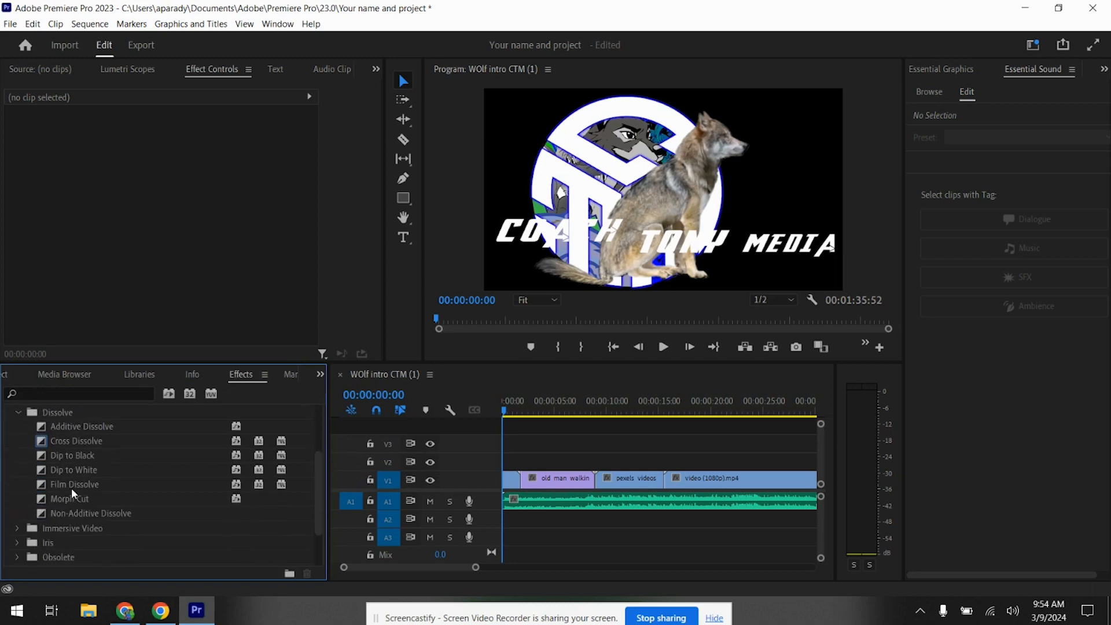
drag(72, 486, 526, 493)
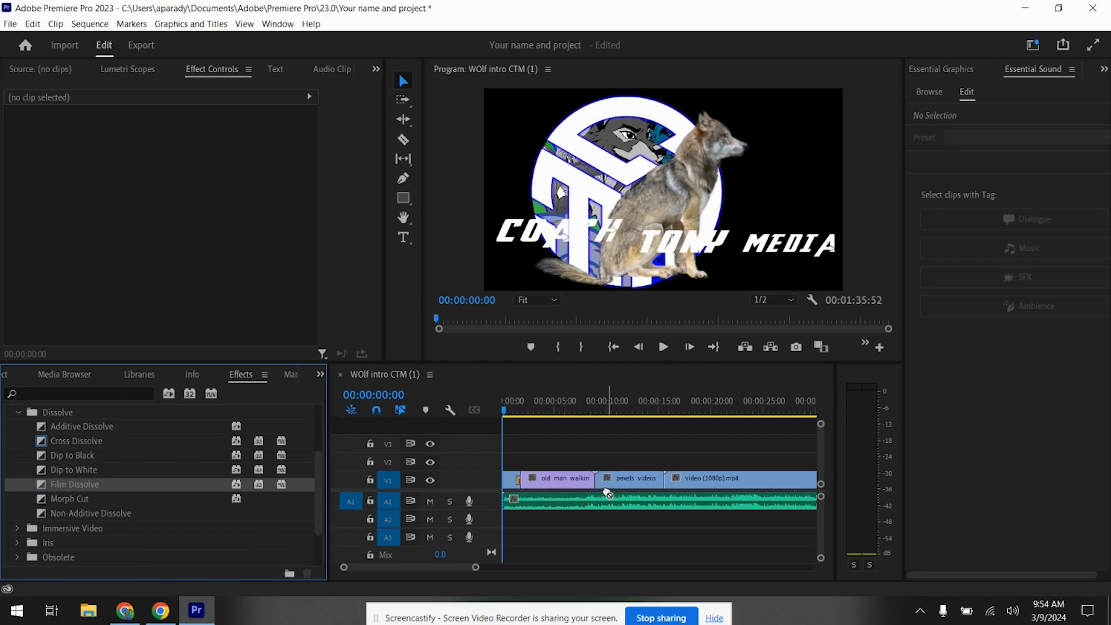
drag(569, 590, 666, 486)
Set the alignment of the Film Dissolve between the WOlf intro and old_man_walking clips to Center at Cut
drag(476, 570, 418, 568)
click(565, 481)
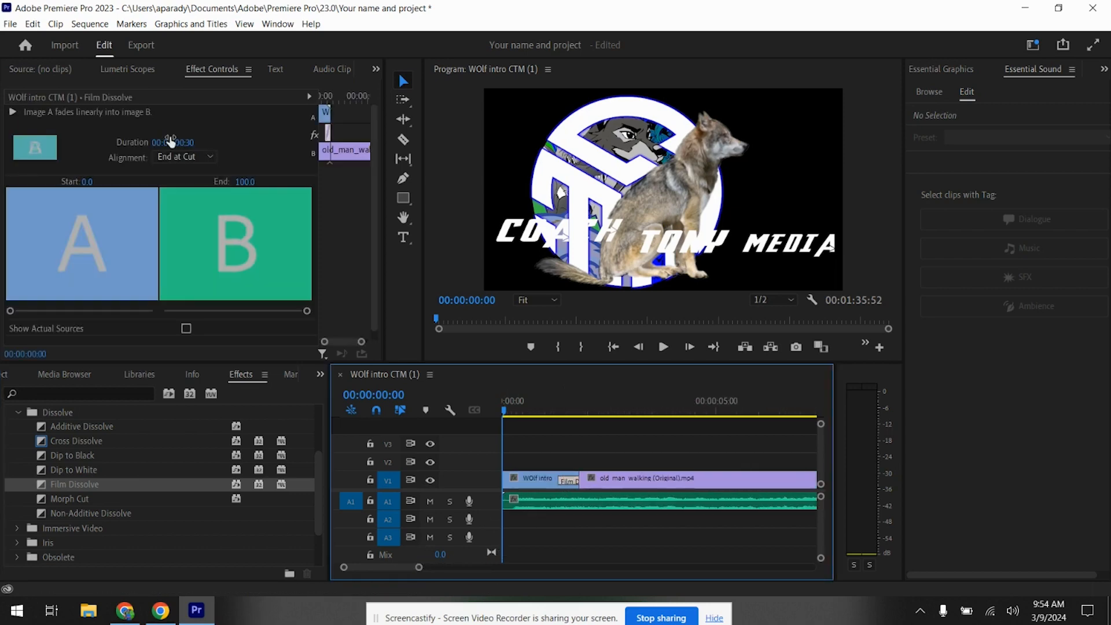
click(175, 156)
click(200, 178)
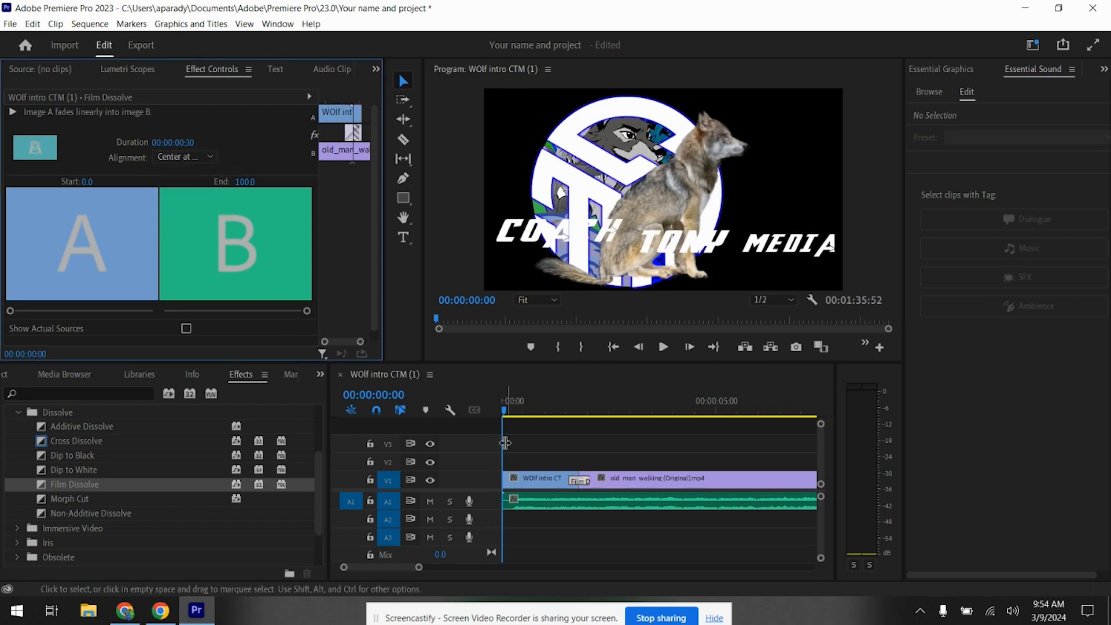
Play the old_man_walking clip almost to its end and apply a Film Dissolve between it and the pexels clip, accepting repeated frames
drag(418, 568, 443, 569)
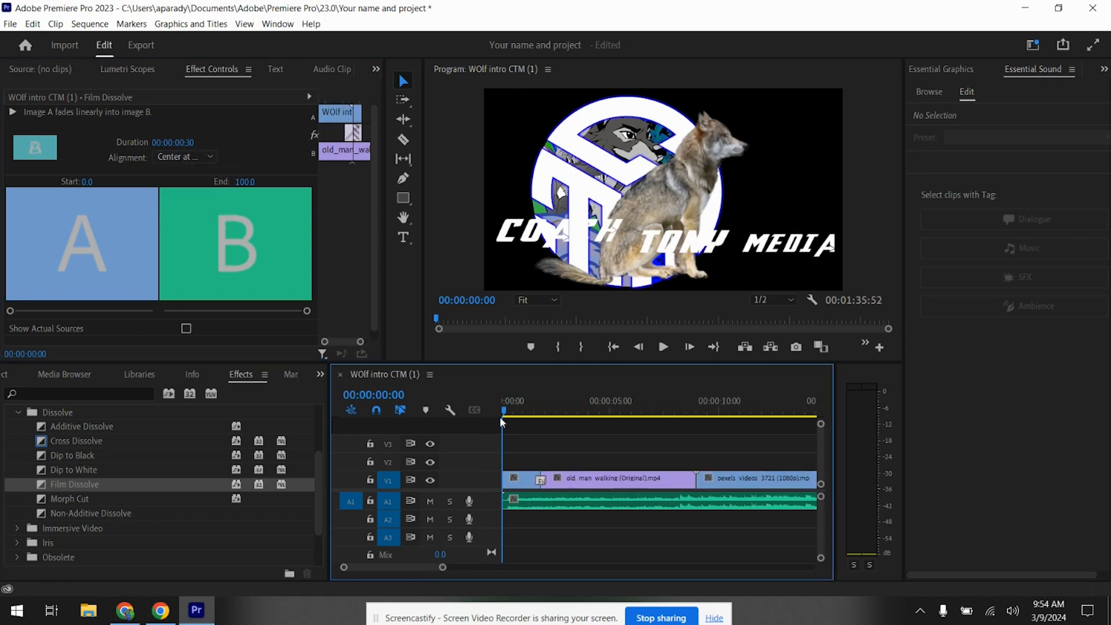
drag(503, 412, 586, 412)
key(space)
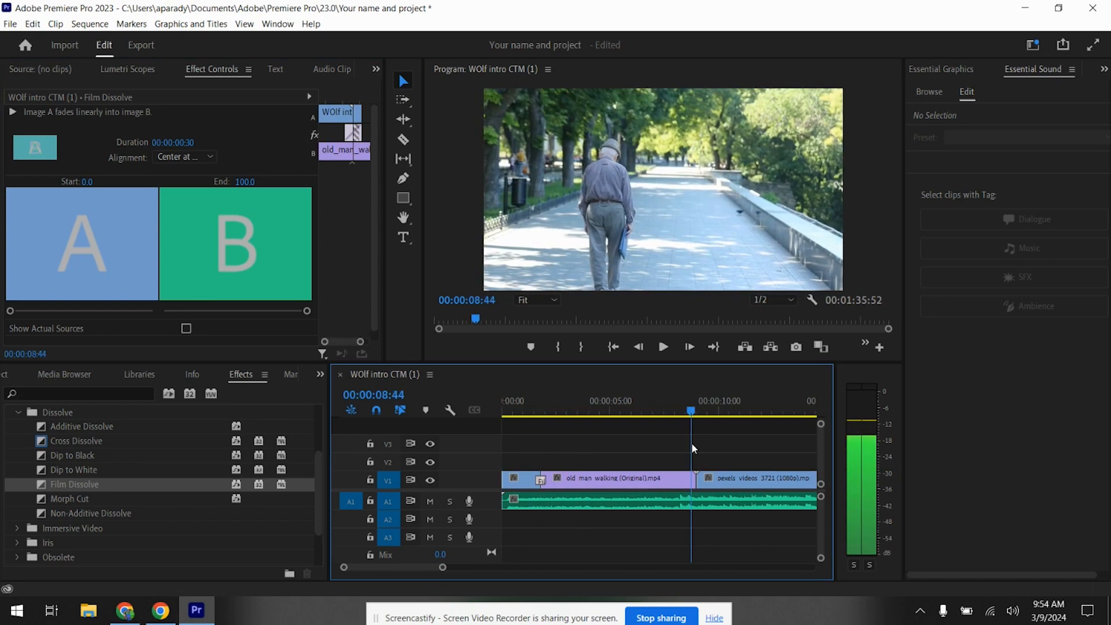
drag(443, 567, 373, 570)
drag(147, 484, 799, 490)
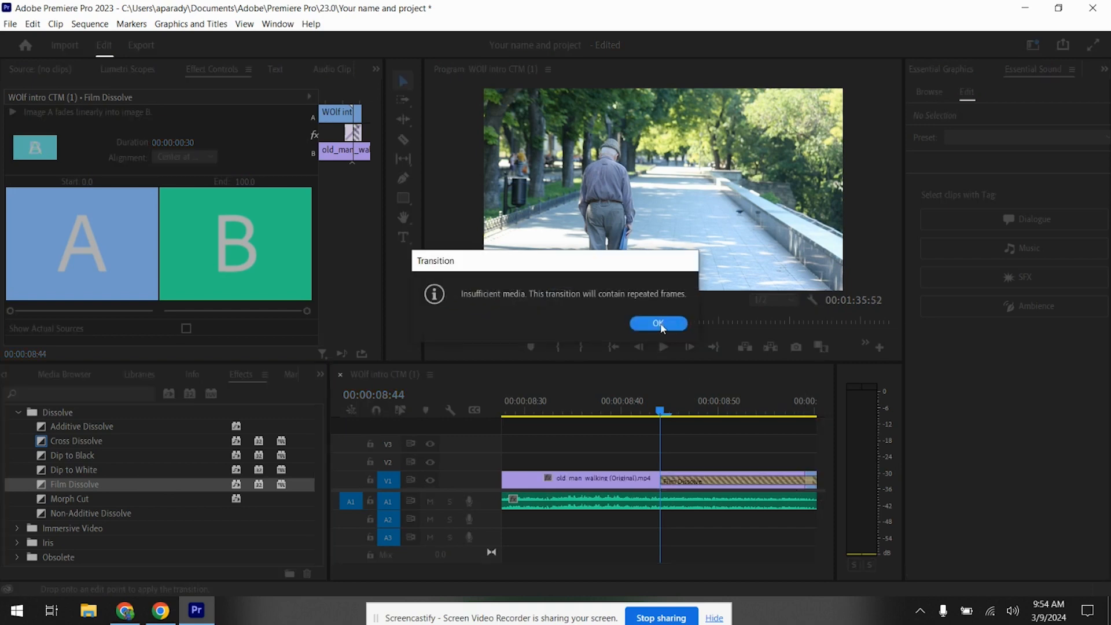
click(659, 323)
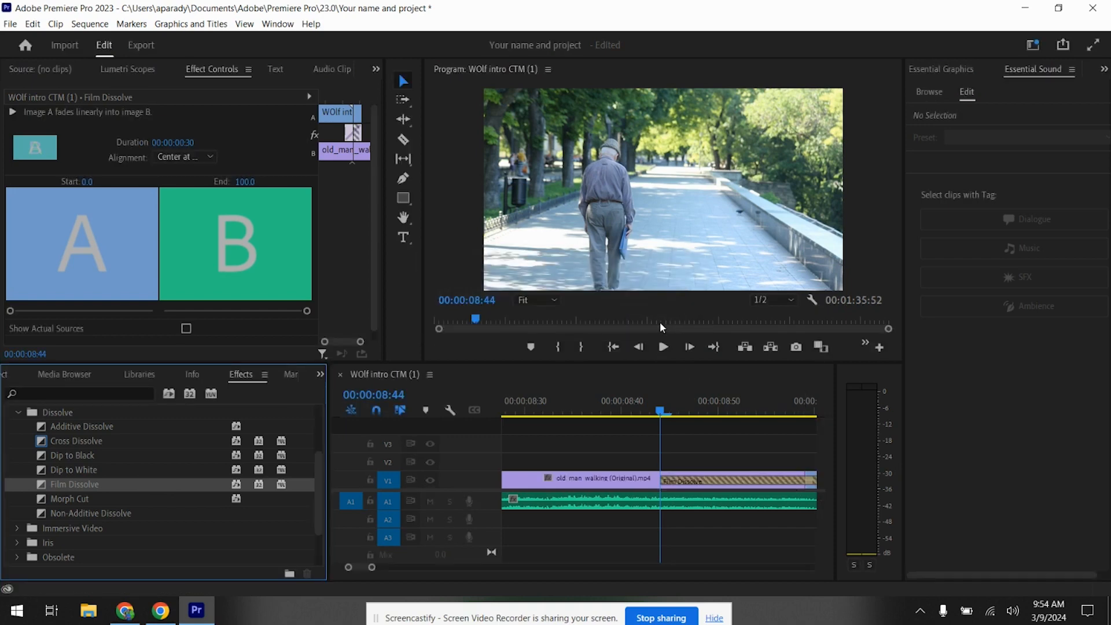
Set the alignment of the Film Dissolve between the pexels and video (1080p) clips to Center at Cut
drag(372, 568, 488, 570)
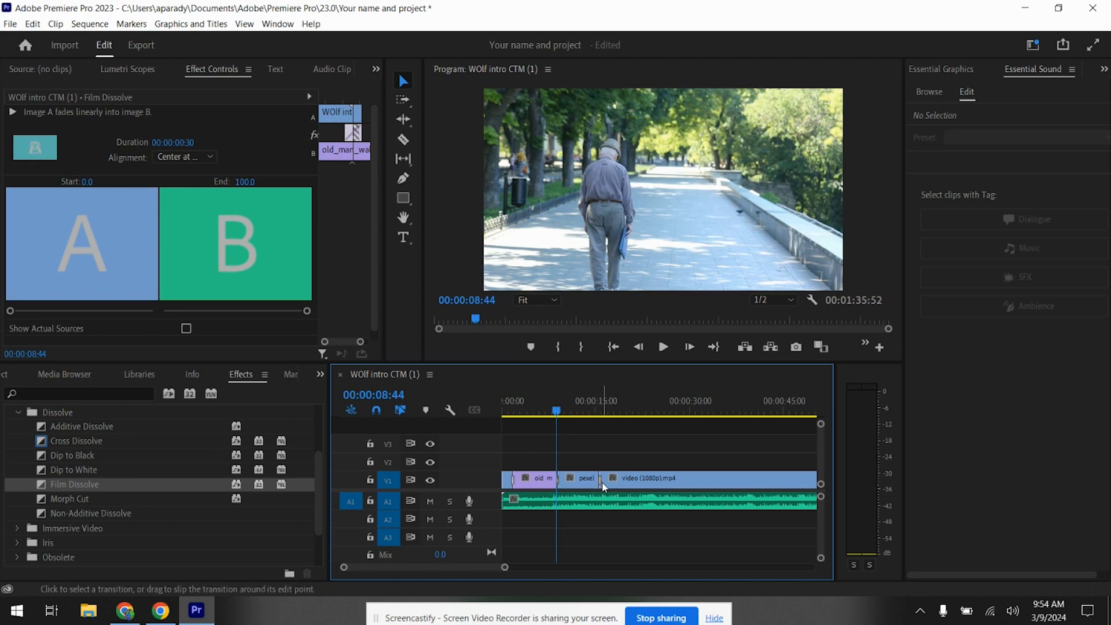
click(599, 481)
click(180, 157)
click(189, 170)
Tag the Boondock Saints Theme song clip as Music and lower its clip volume level to -17.9 dB during playback
drag(504, 573, 576, 582)
click(664, 346)
click(694, 502)
click(998, 262)
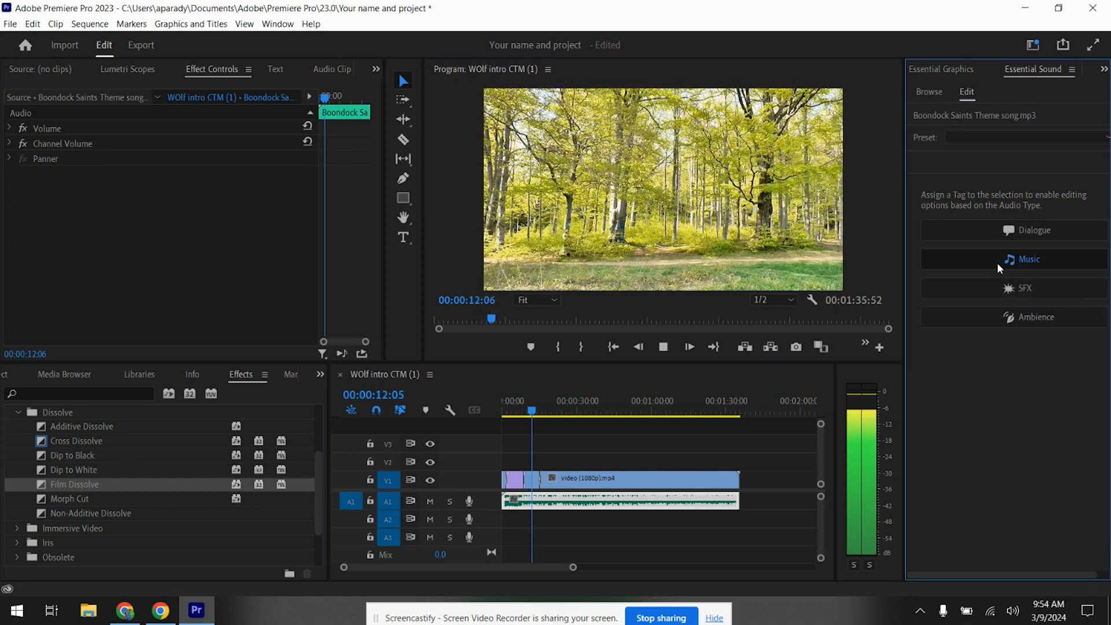
click(927, 497)
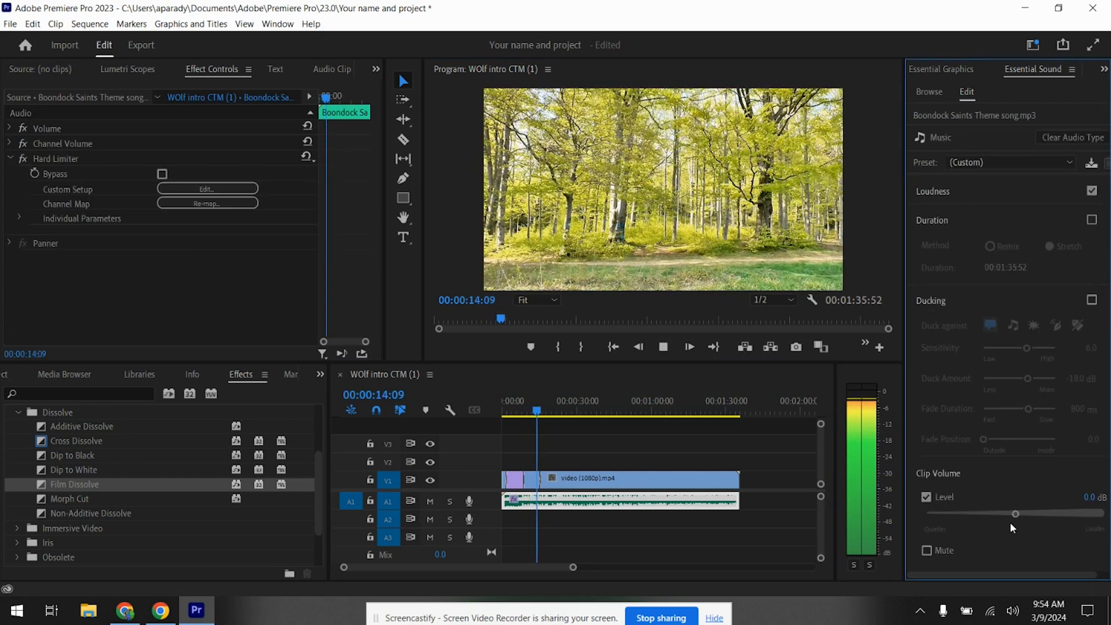
drag(1012, 515, 970, 513)
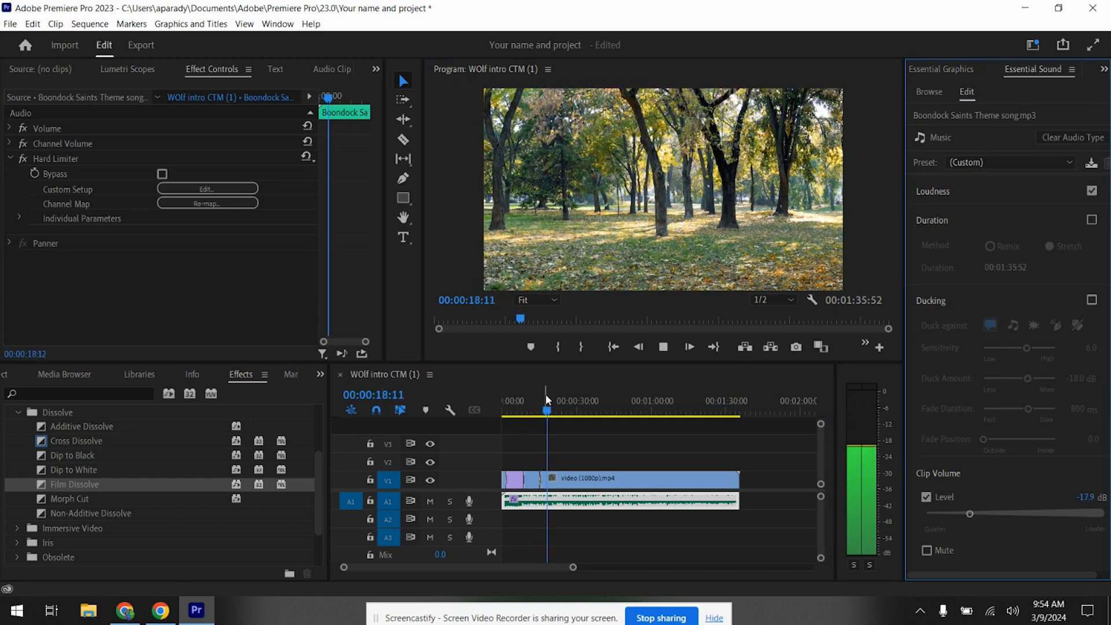
Play the sequence from the start through the third dissolve to check the transitions and the music level
drag(548, 410, 453, 424)
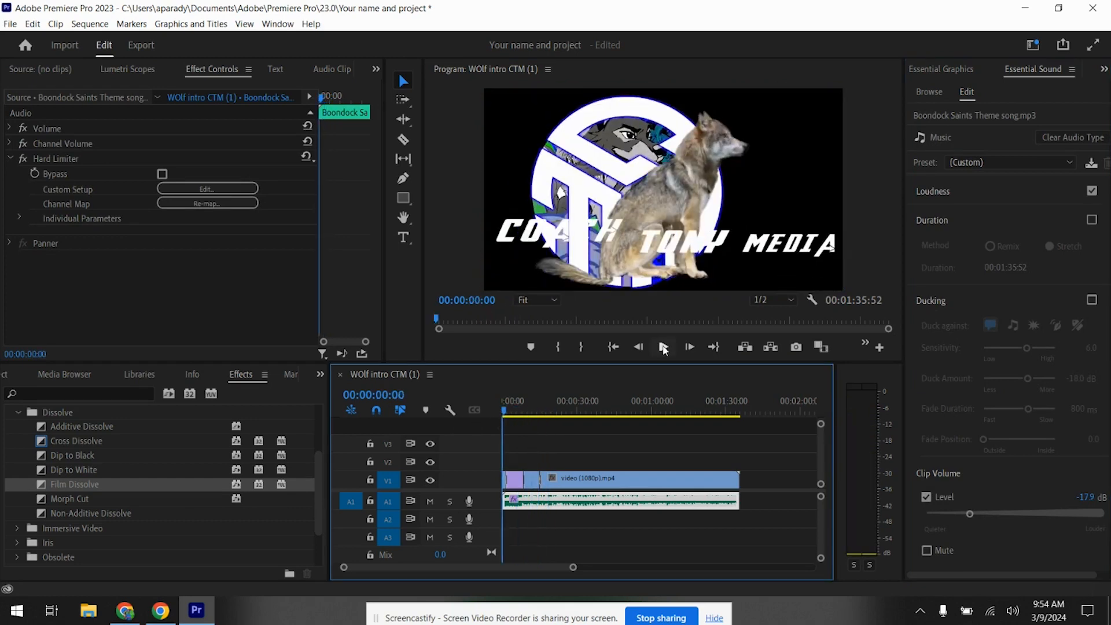
click(664, 348)
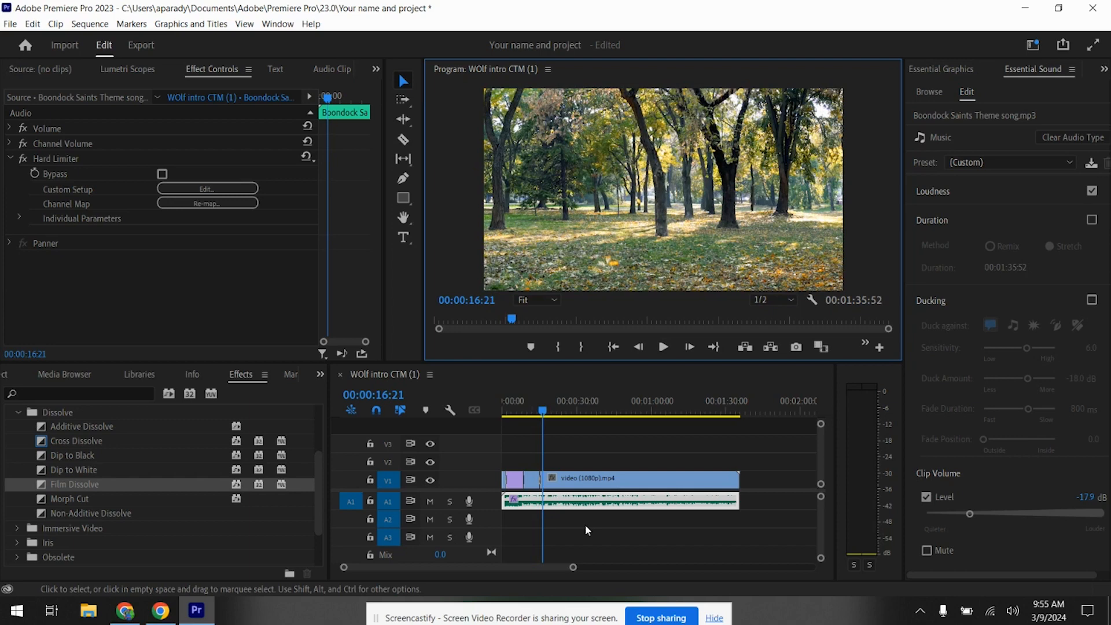
drag(574, 567, 543, 568)
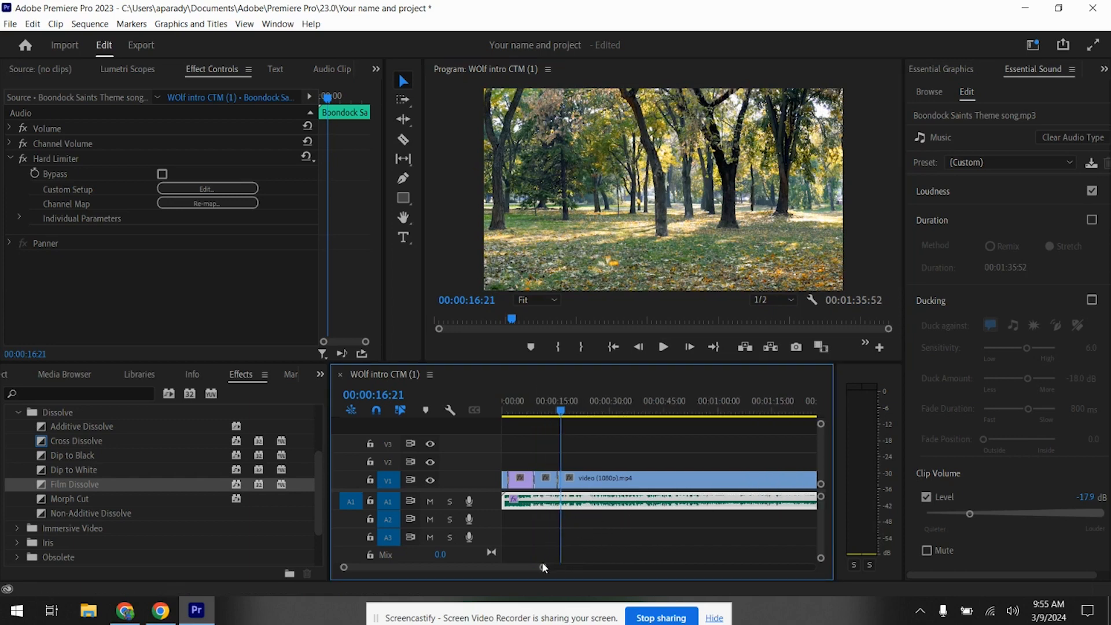
drag(542, 568, 580, 567)
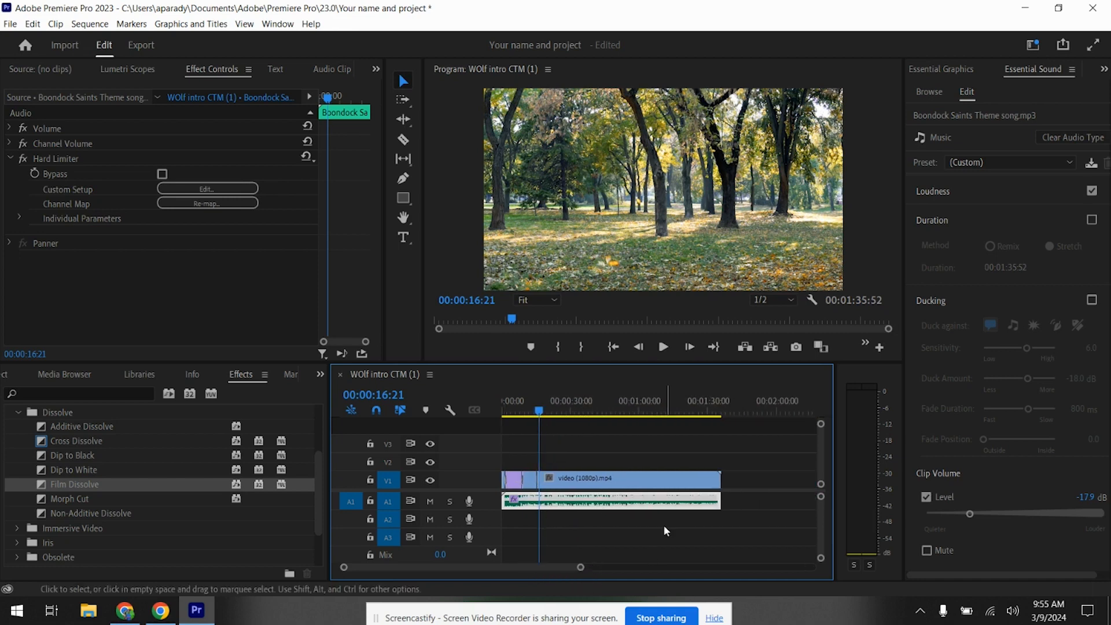
click(342, 265)
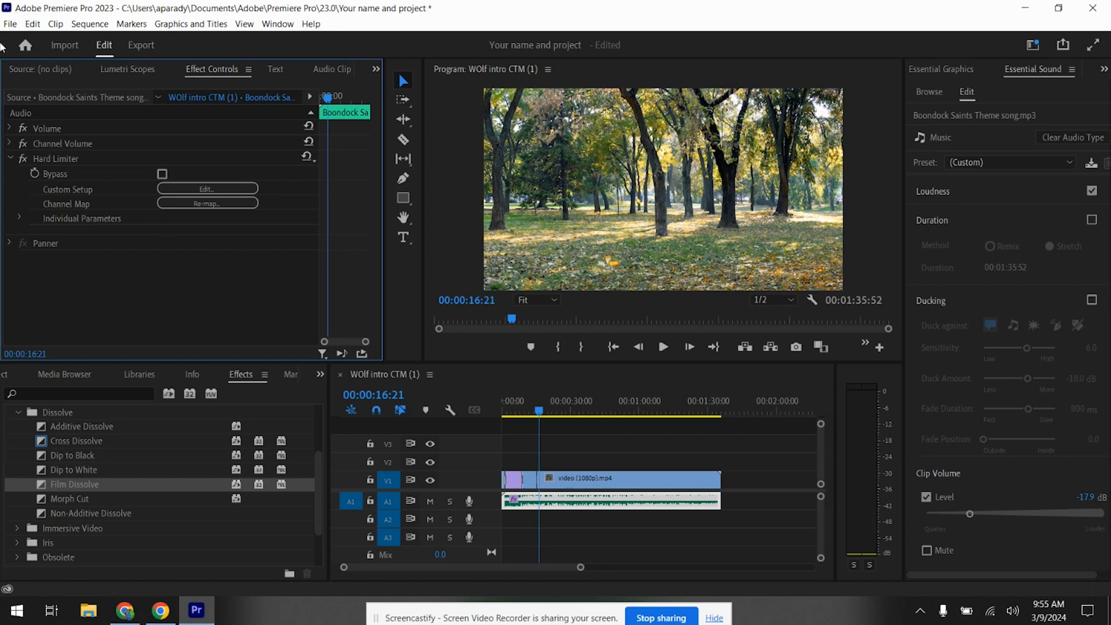
Select all clips on the timeline and open the media export settings for the sequence
click(11, 24)
mouse_move(63, 414)
click(290, 417)
click(749, 515)
drag(749, 522, 502, 460)
click(10, 24)
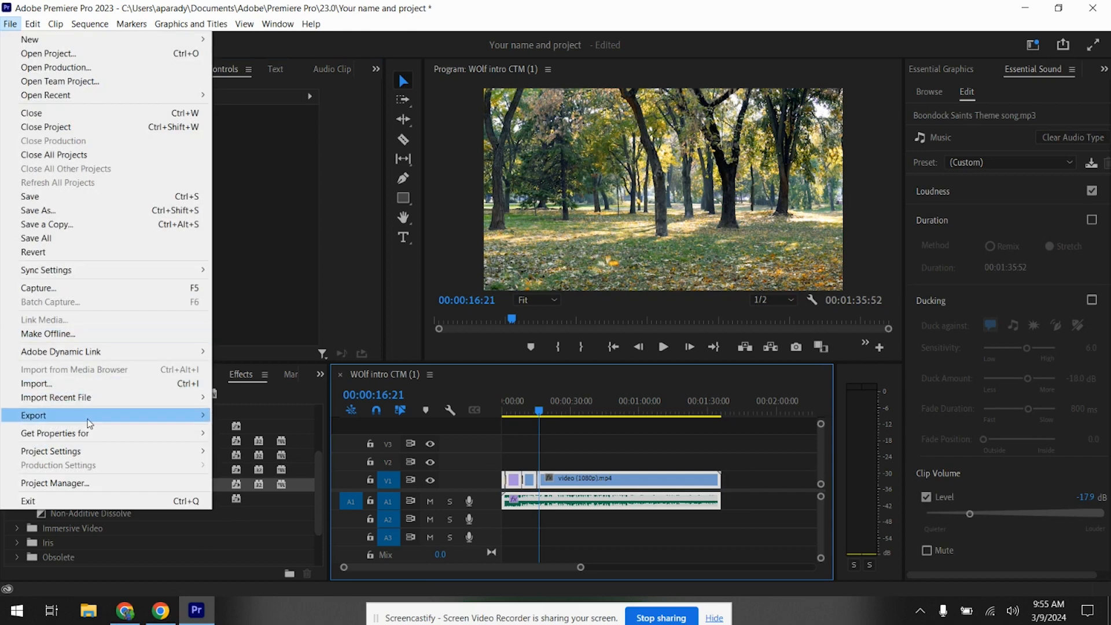
mouse_move(88, 419)
click(227, 418)
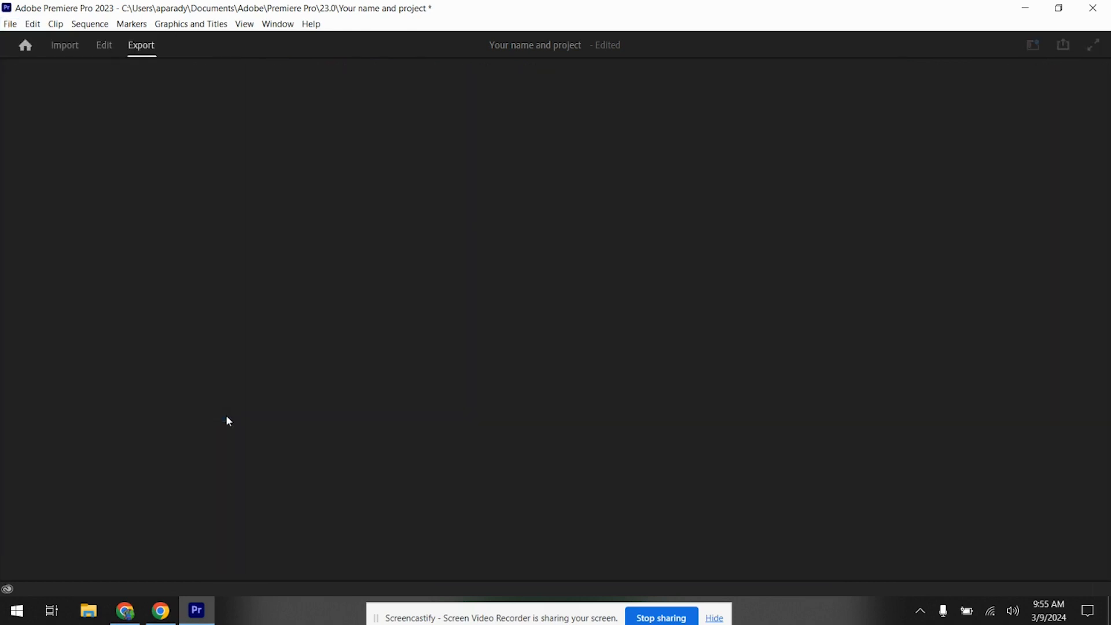
Name the export file This was part 1 and export it as H.264 with the Match Source - Adaptive High Bitrate preset
drag(432, 113, 339, 158)
key(BackSpace)
key(BackSpace)
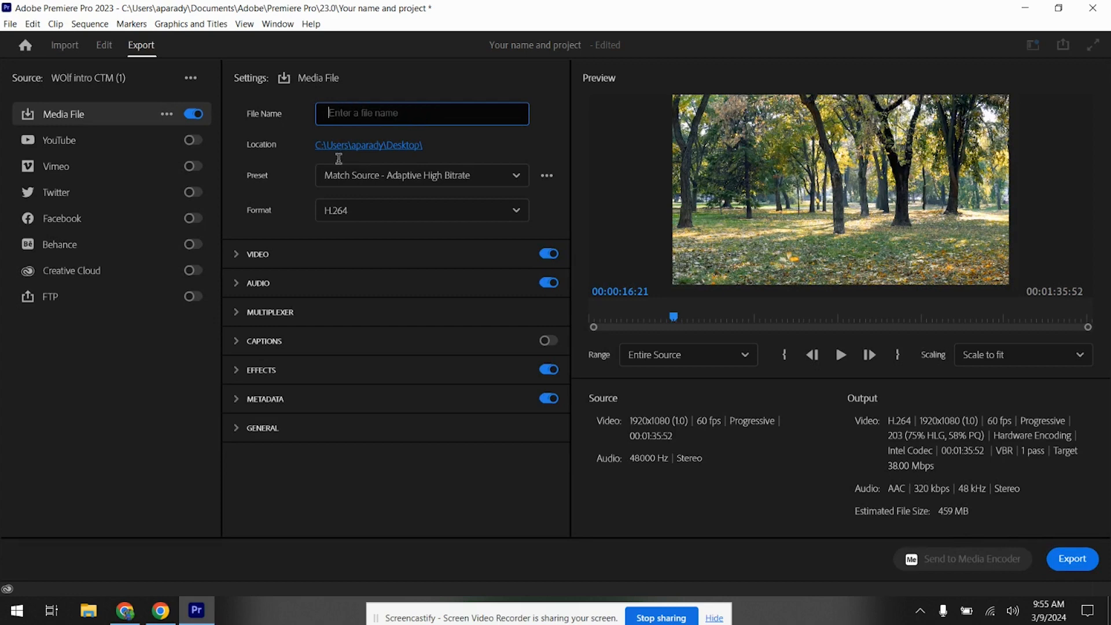
text(This was part 1)
click(399, 176)
key(Escape)
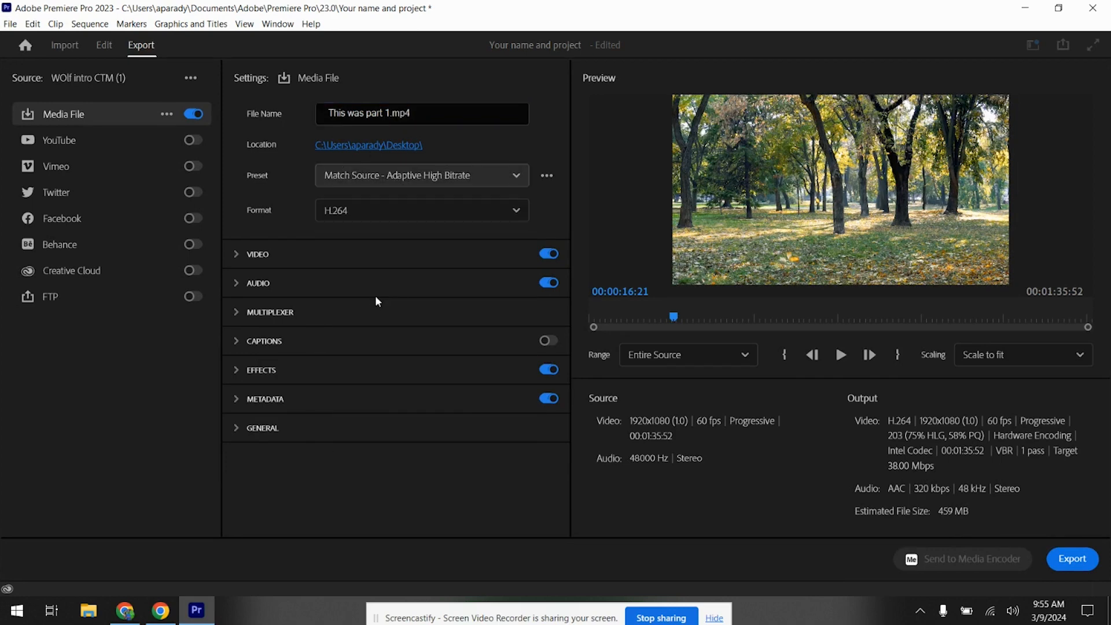
click(1072, 560)
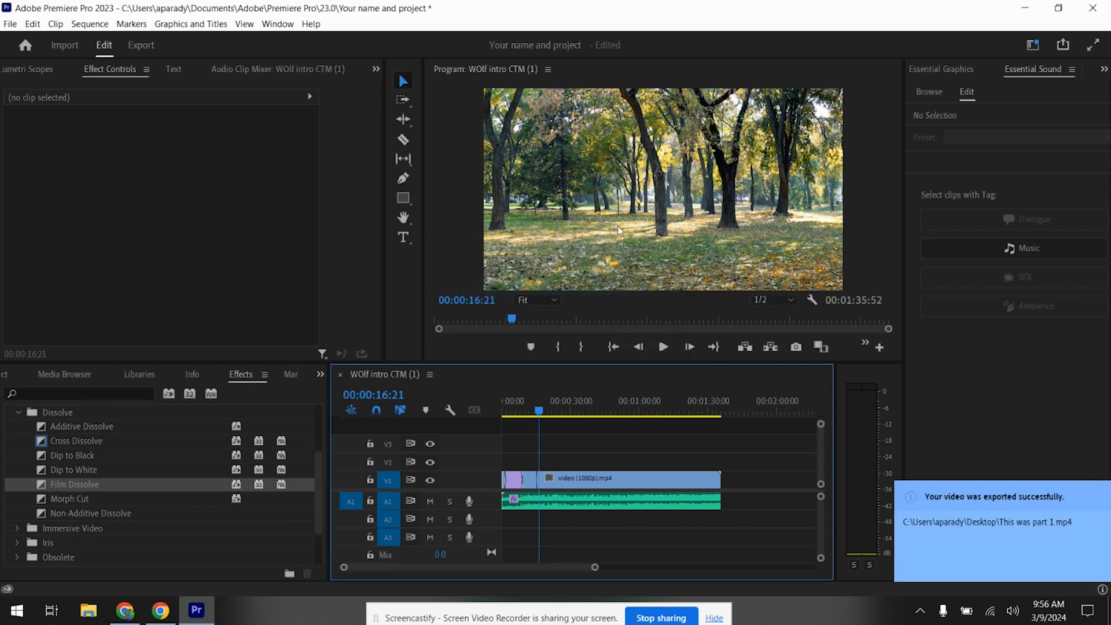
Close Premiere Pro without saving the project, and reposition the This was part 1 and WOlf intro CTM (1) files on the desktop
click(1093, 8)
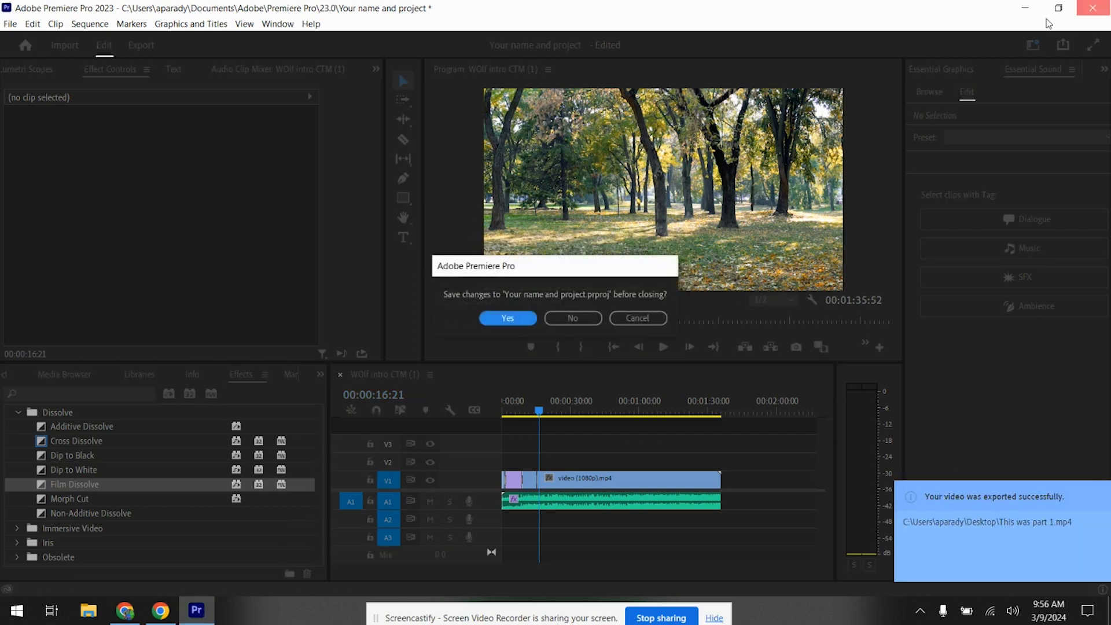
click(582, 317)
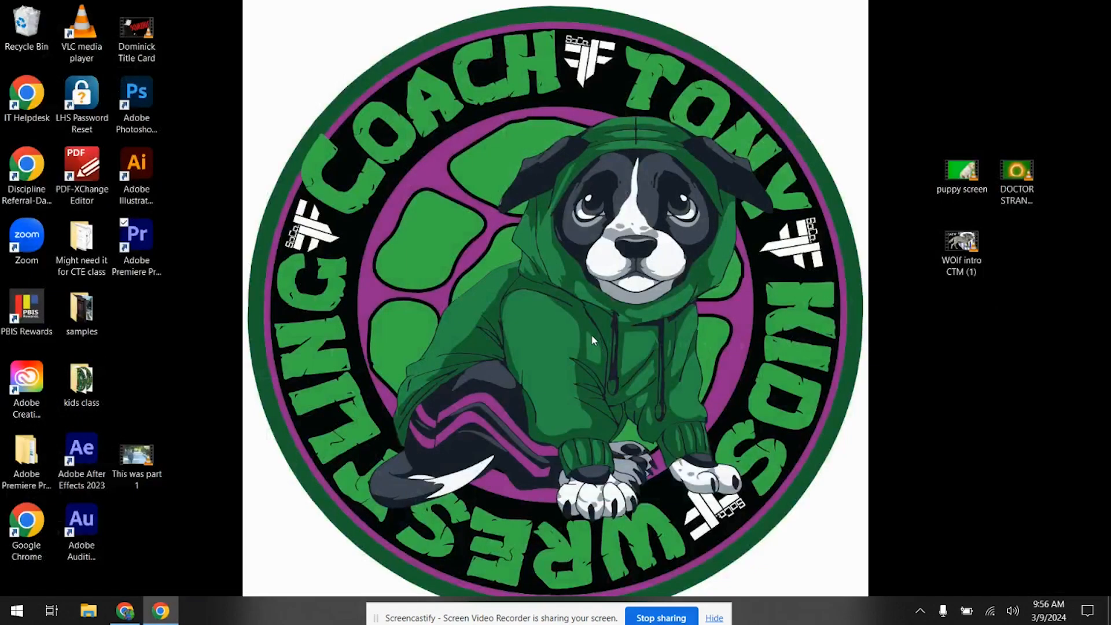
drag(163, 453, 984, 385)
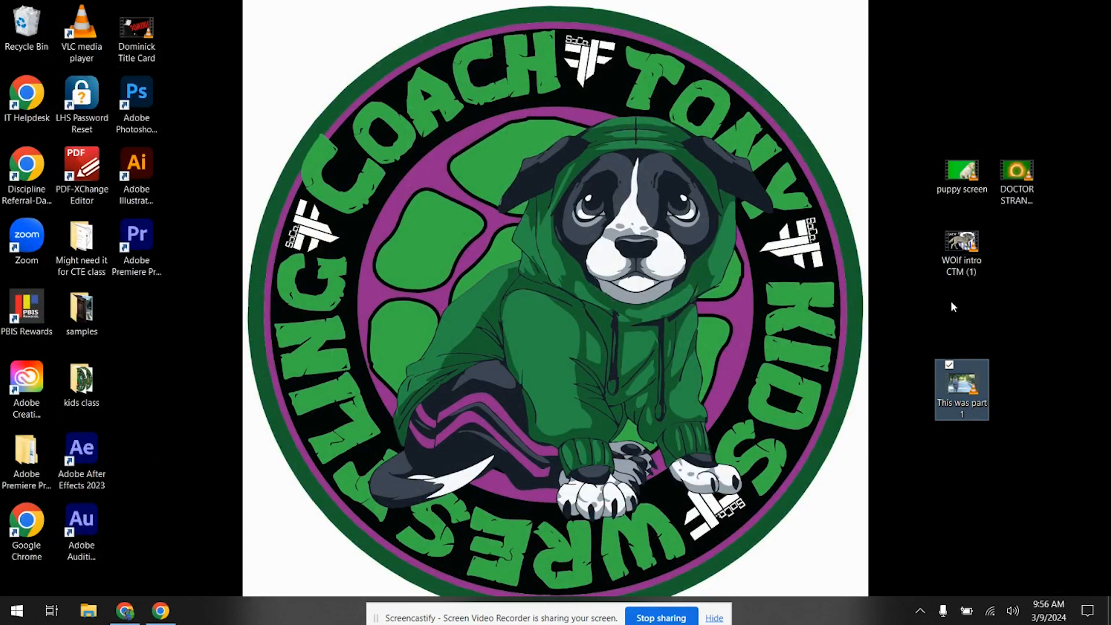
drag(959, 243, 904, 29)
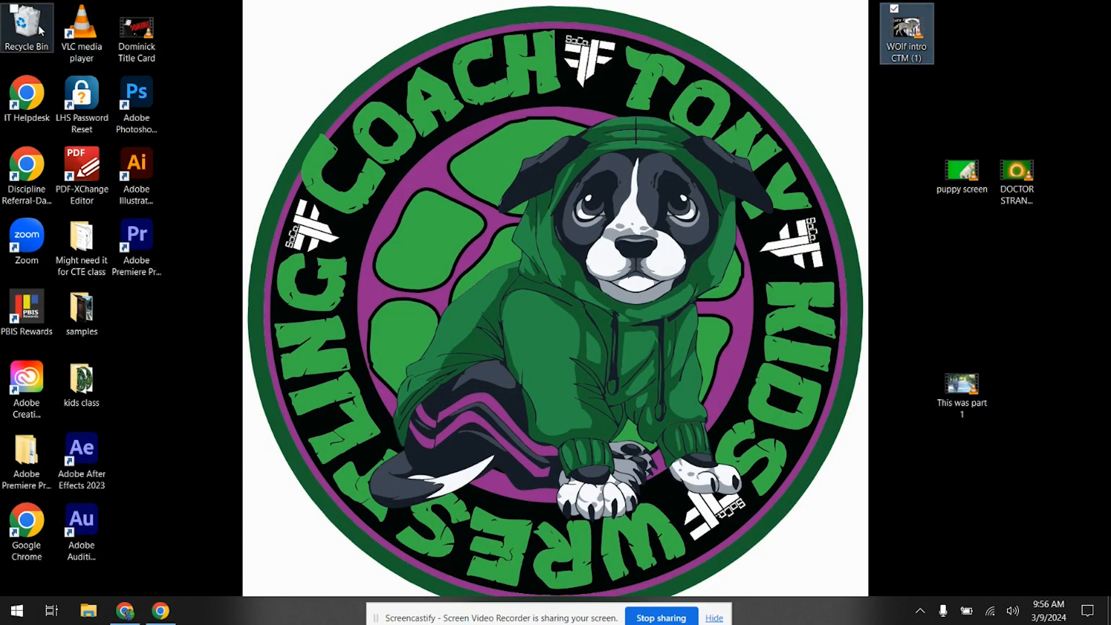
Empty the Recycle Bin and confirm the permanent deletion of its items
right_click(12, 15)
click(55, 47)
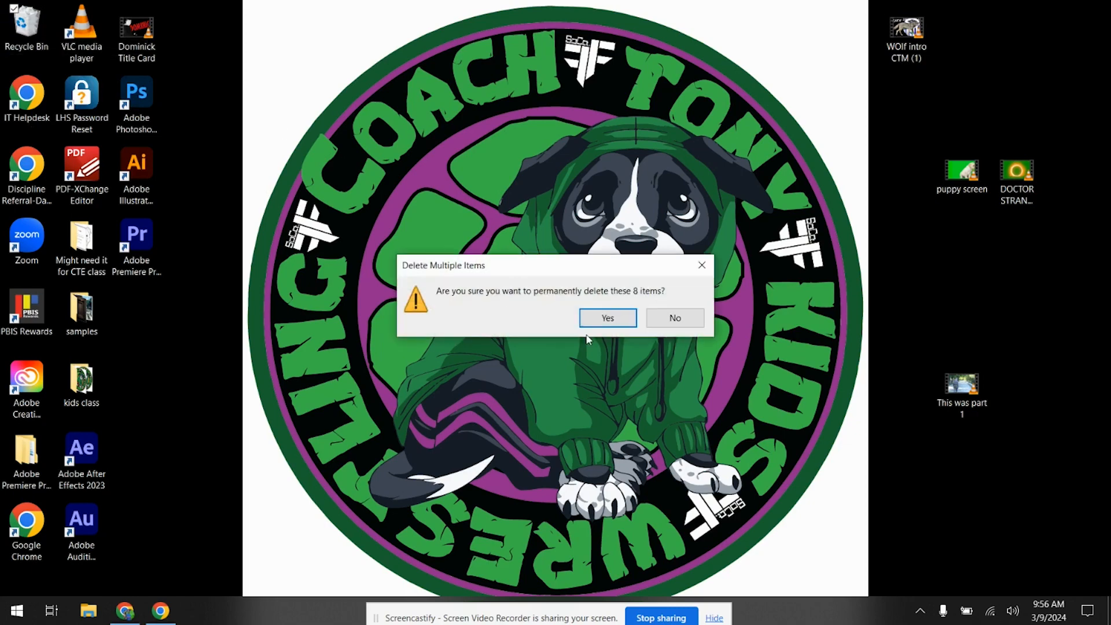
click(607, 317)
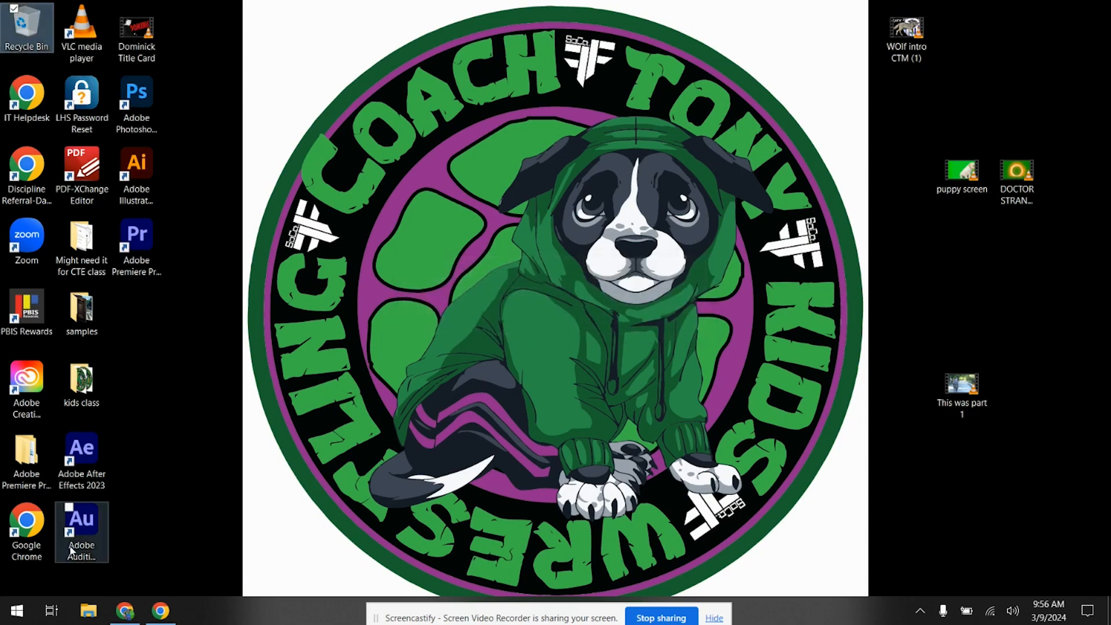
Open the Downloads folder, select the video (1080p), old_man_walking (Original) and pexels_videos_3721 (1080p) clips, and close the folder window
click(88, 611)
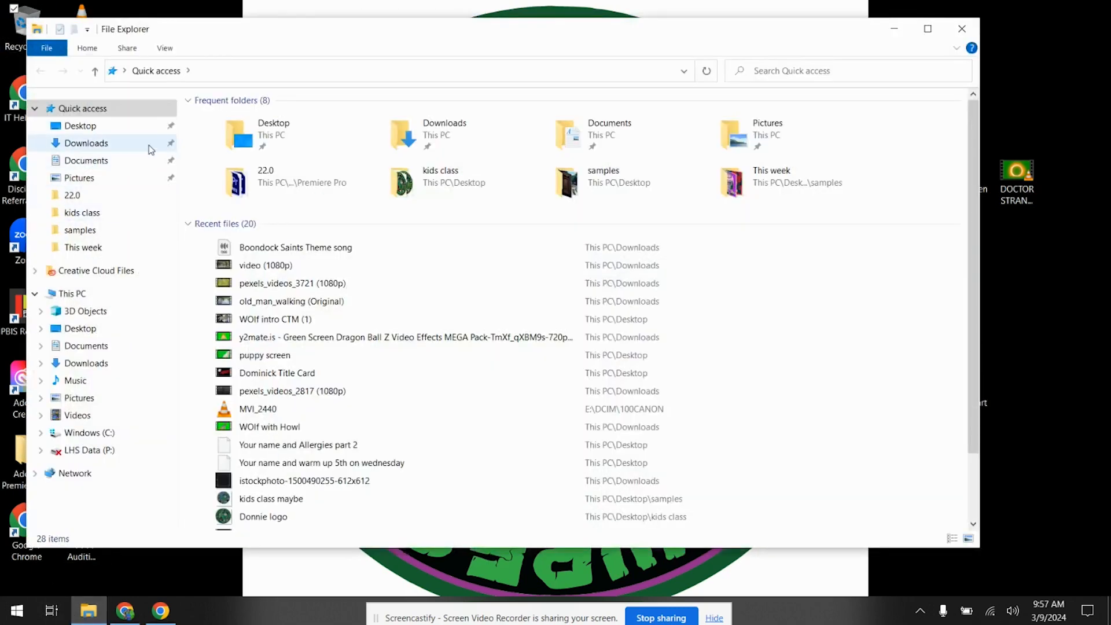
click(149, 145)
drag(513, 174, 309, 142)
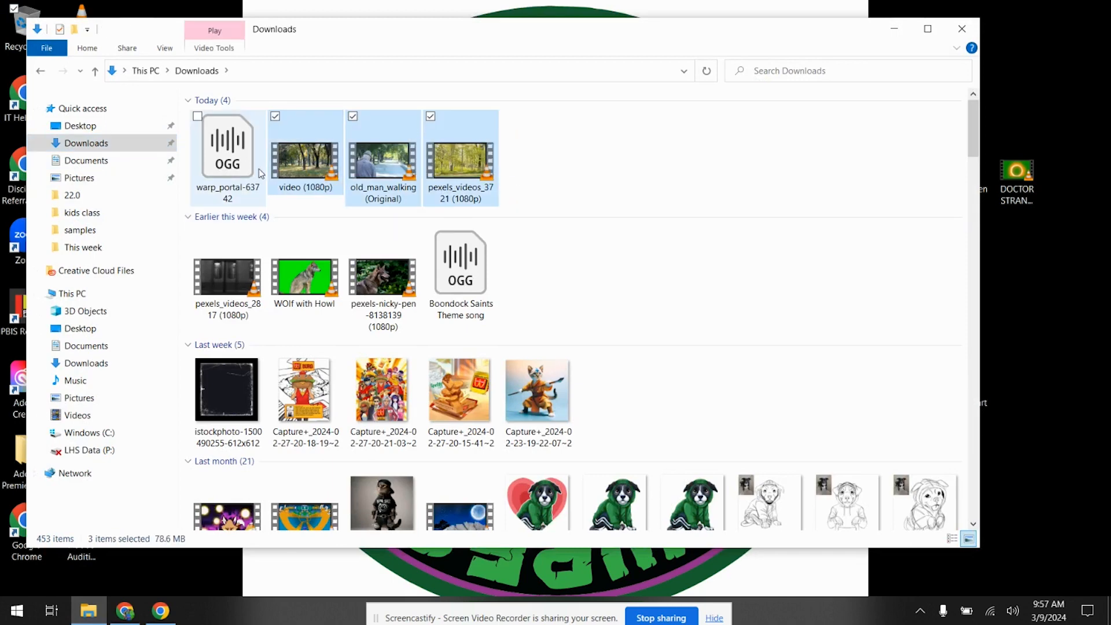
click(962, 29)
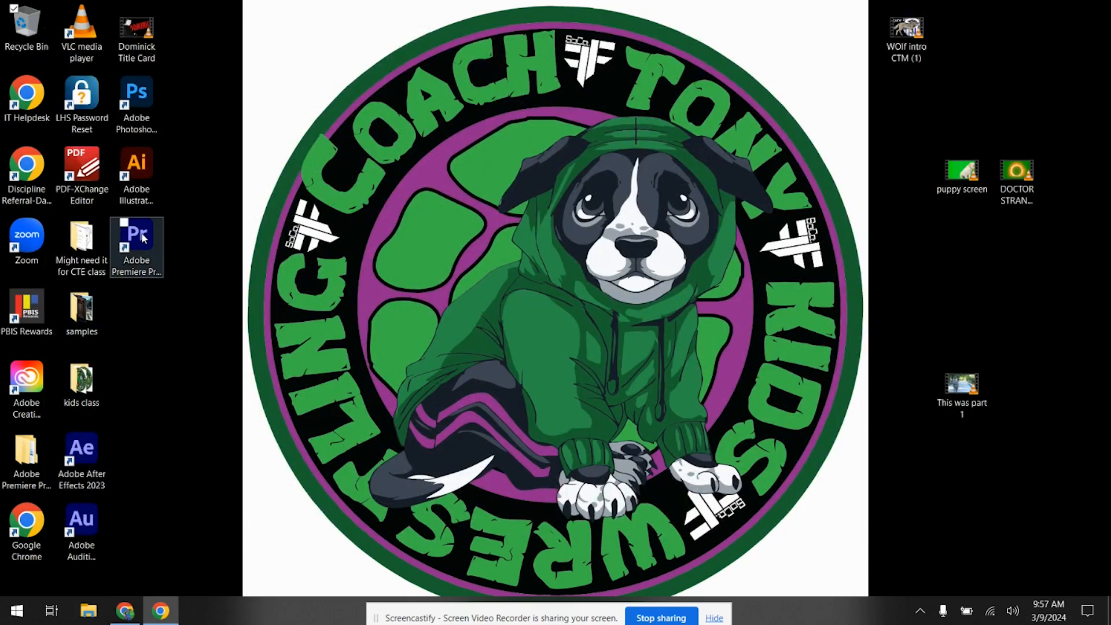
Delete the files below AMERequestDB in Documents\Adobe\Premiere Pro\23.0, check the Adobe Premiere Pro Auto-Save folder, and minimize the folder window
click(88, 611)
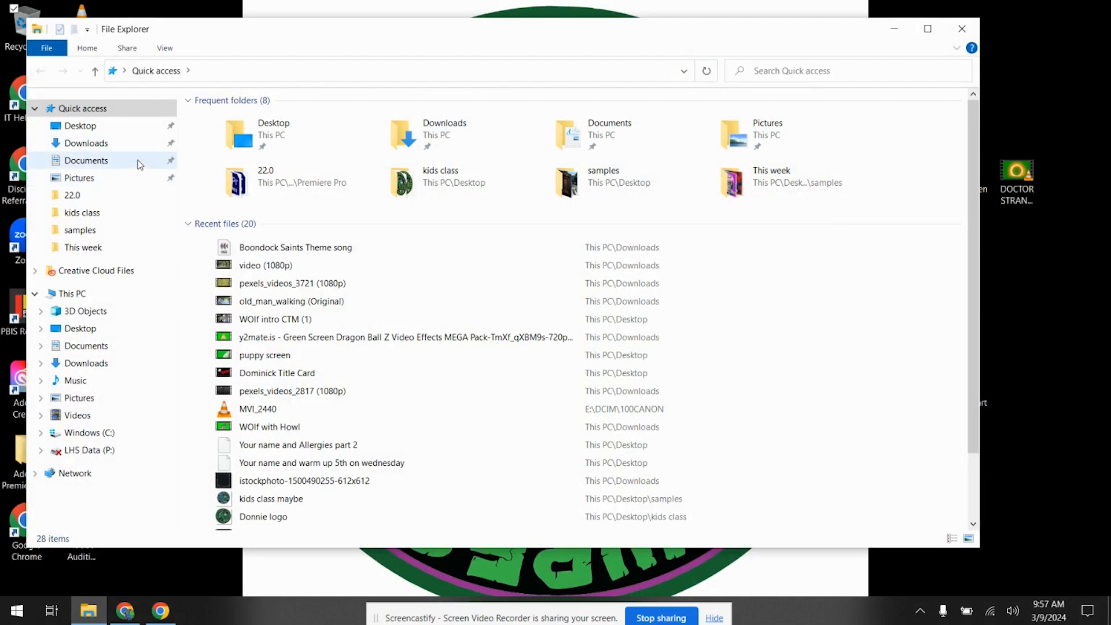
click(136, 163)
double_click(221, 119)
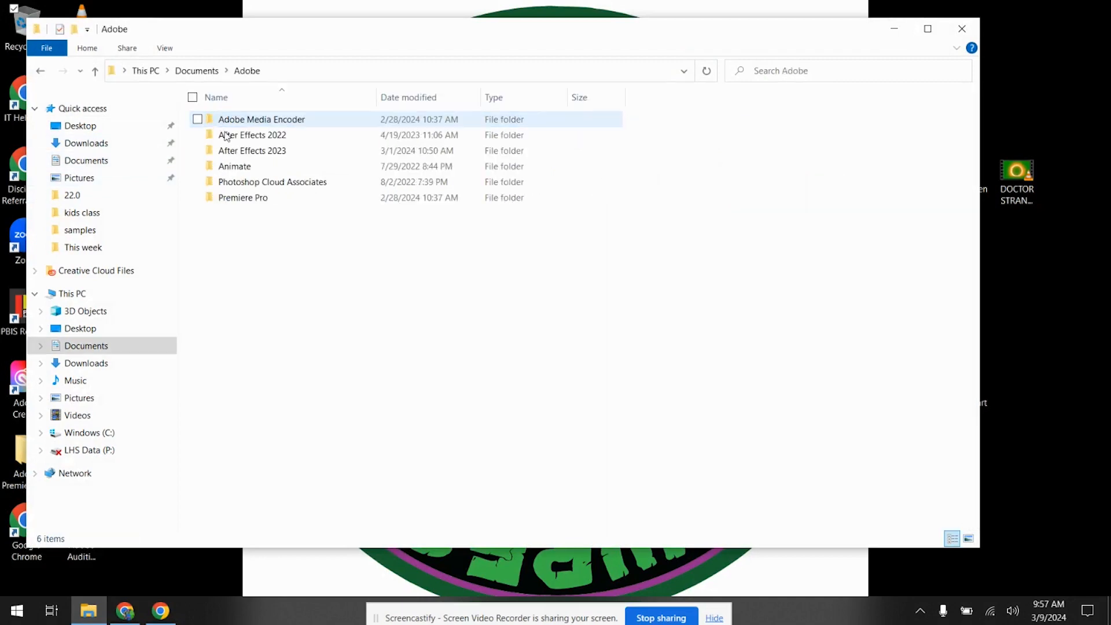
double_click(226, 197)
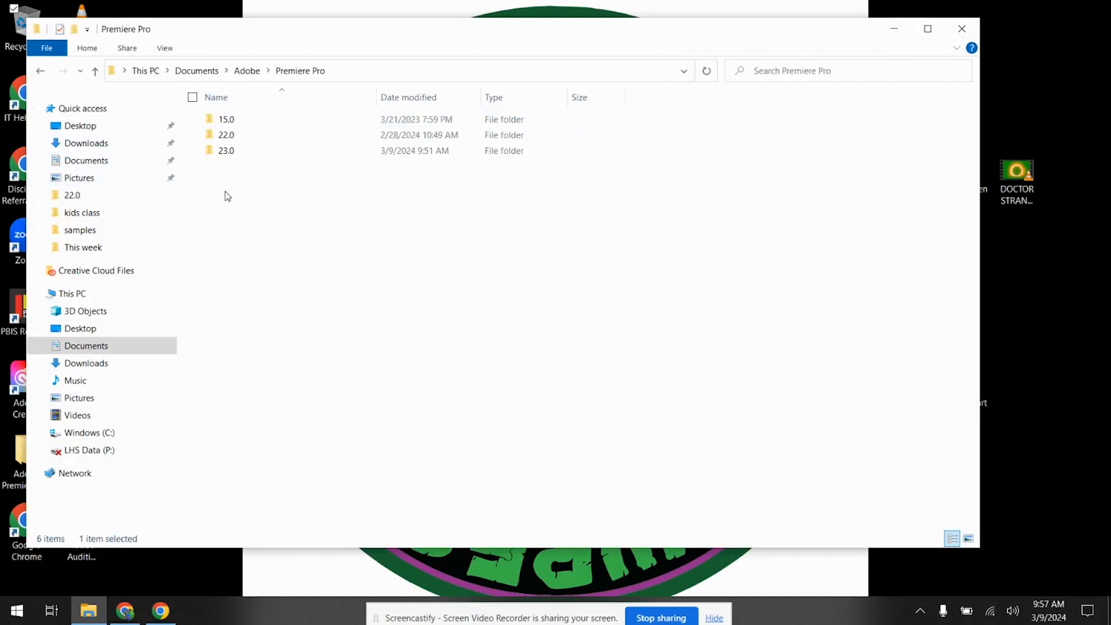
double_click(233, 151)
drag(236, 276, 249, 199)
key(Delete)
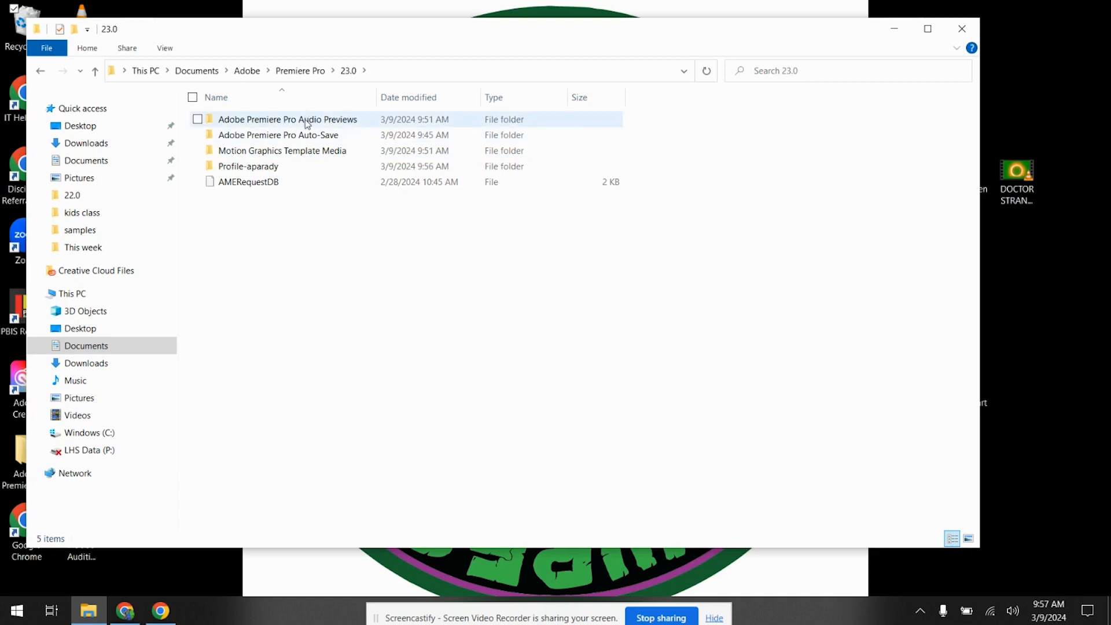
double_click(300, 136)
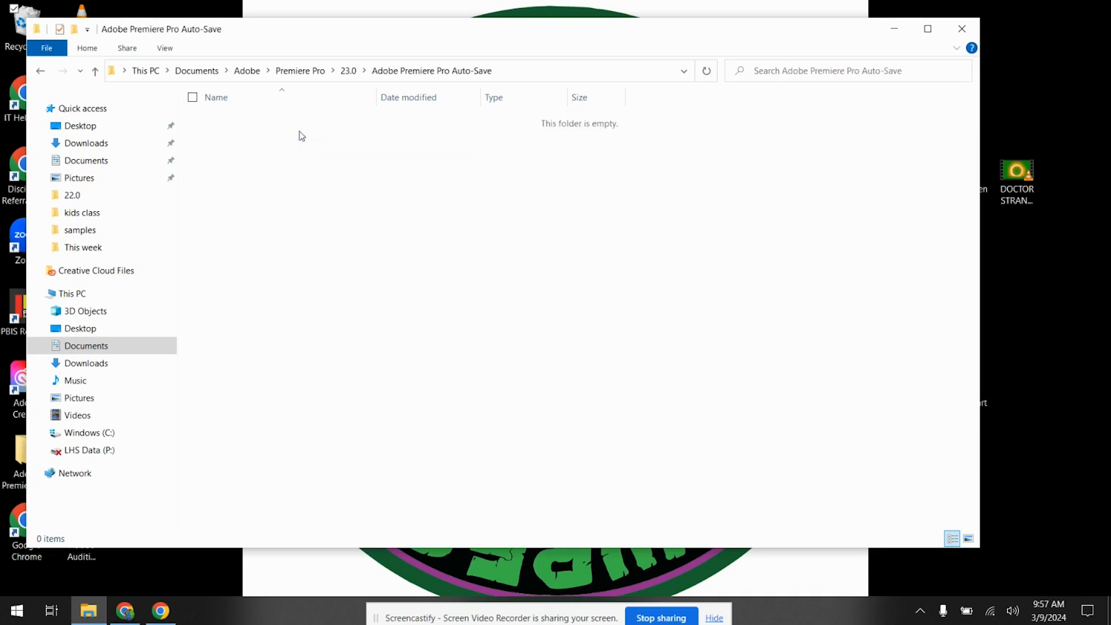
click(895, 30)
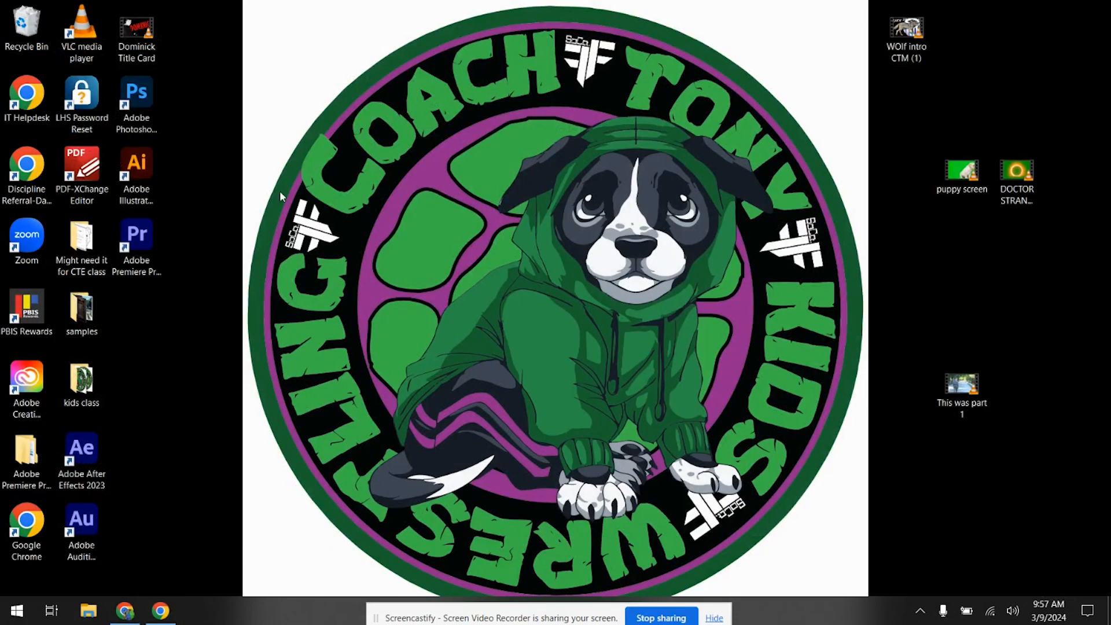
Launch Adobe Premiere Pro and create a new project named part 2
double_click(148, 240)
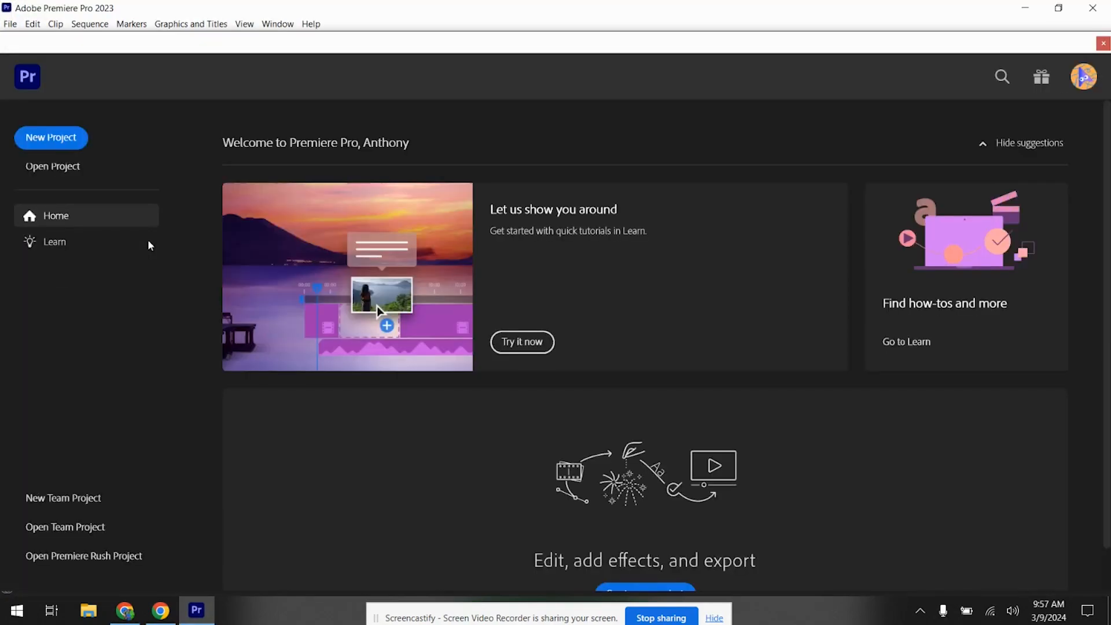
click(80, 143)
text(part 2)
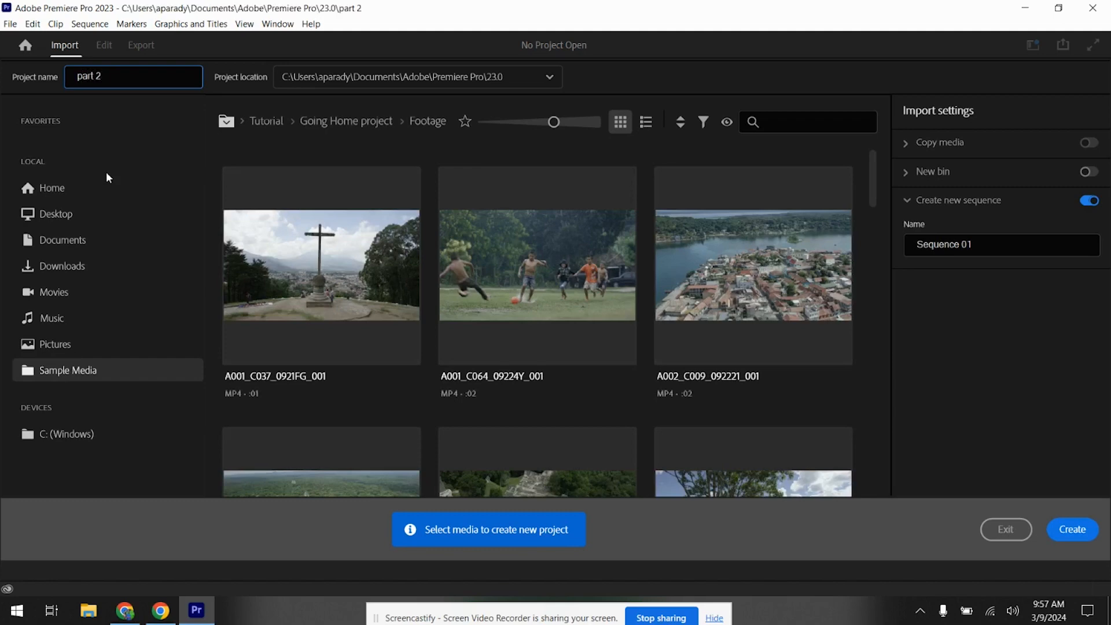
key(Return)
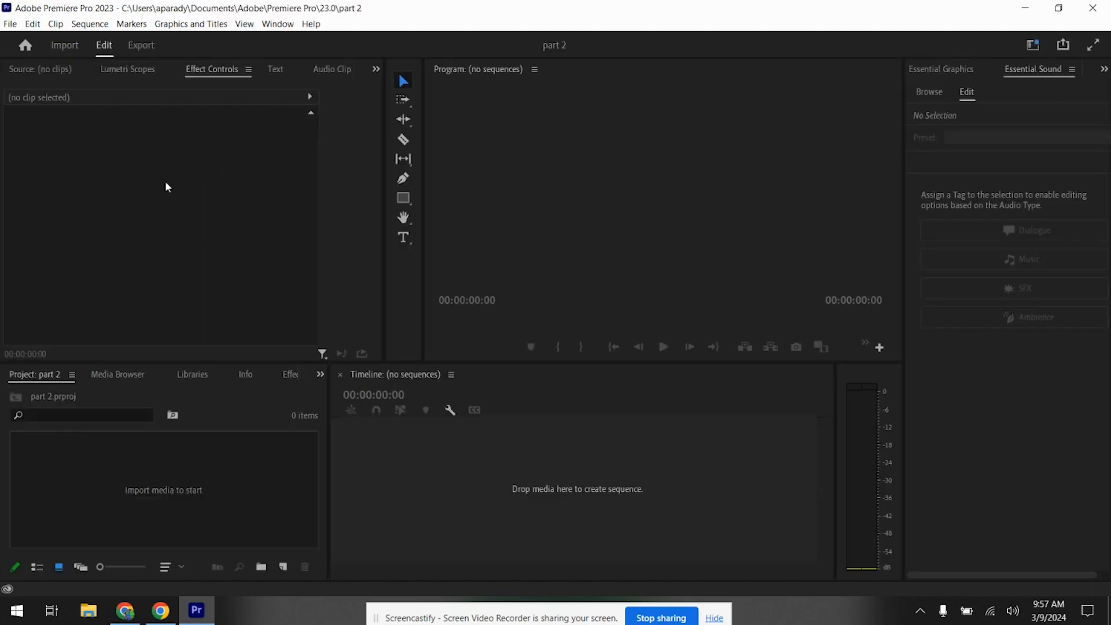
Import the This was part 1 video from the Desktop and create a sequence from it on the timeline
click(11, 24)
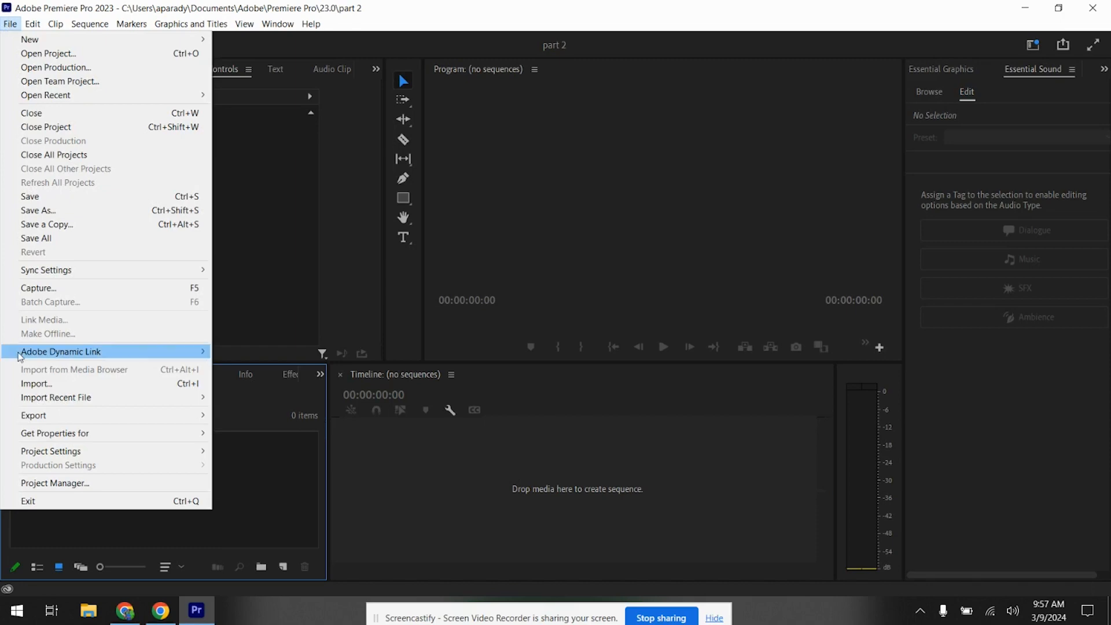
click(36, 384)
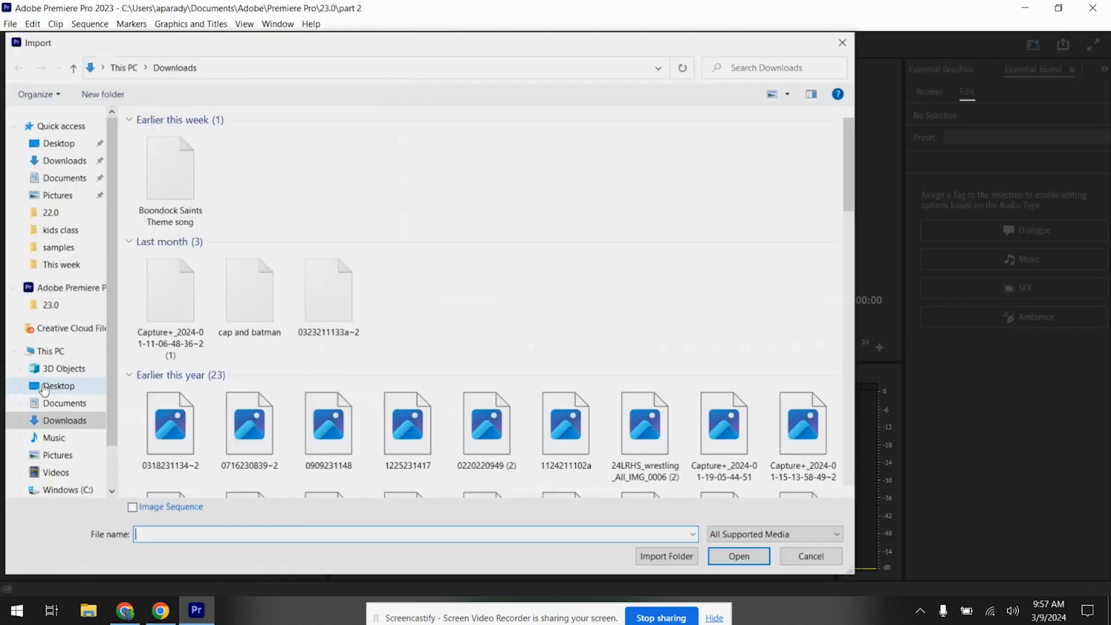
click(58, 143)
click(170, 262)
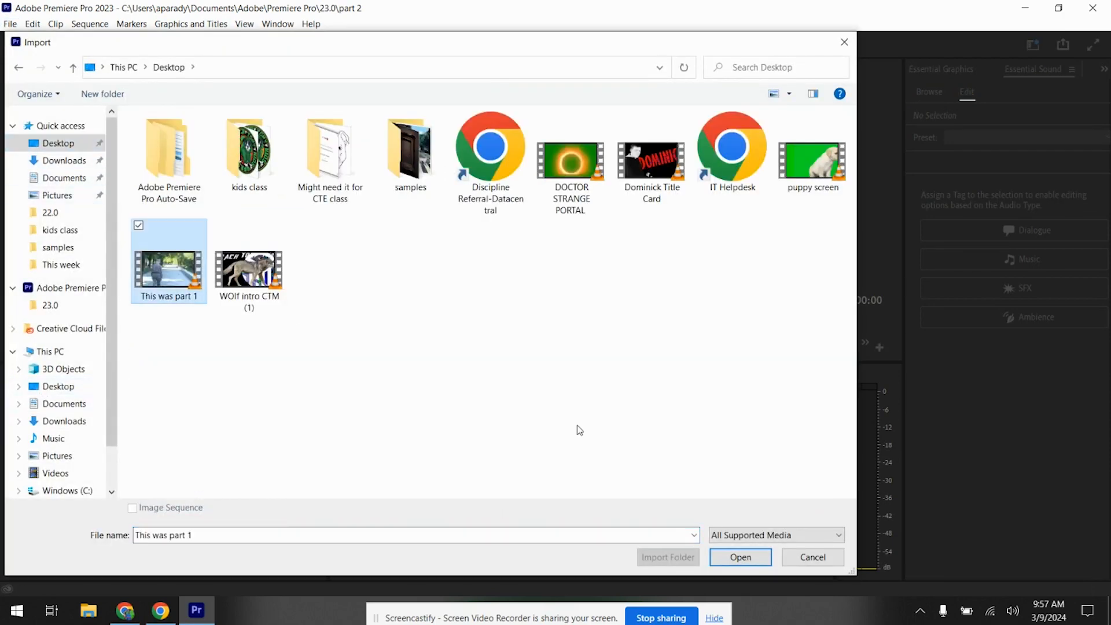
click(734, 559)
drag(81, 474, 478, 477)
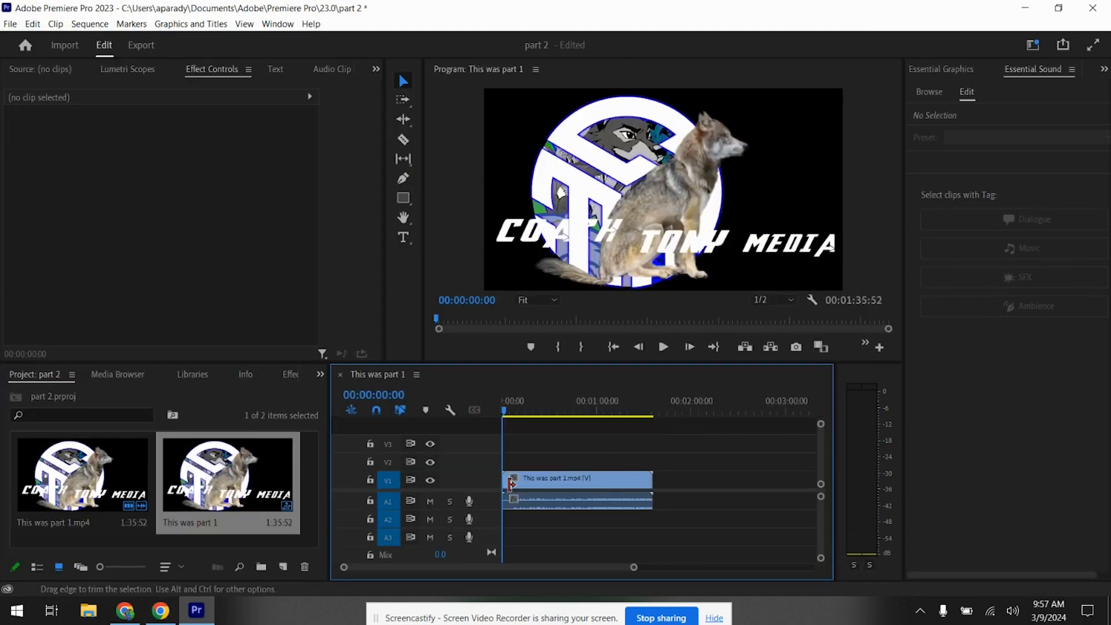
Play the start of the sequence and place the playhead at 00:00:19:58 in the park footage
click(665, 346)
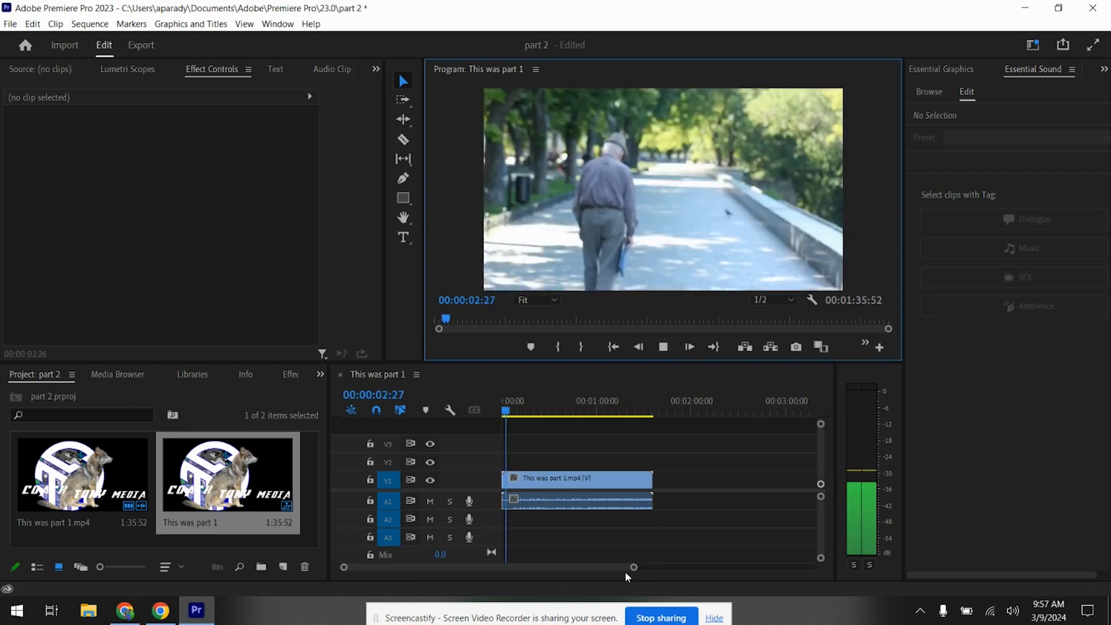
drag(630, 567, 582, 573)
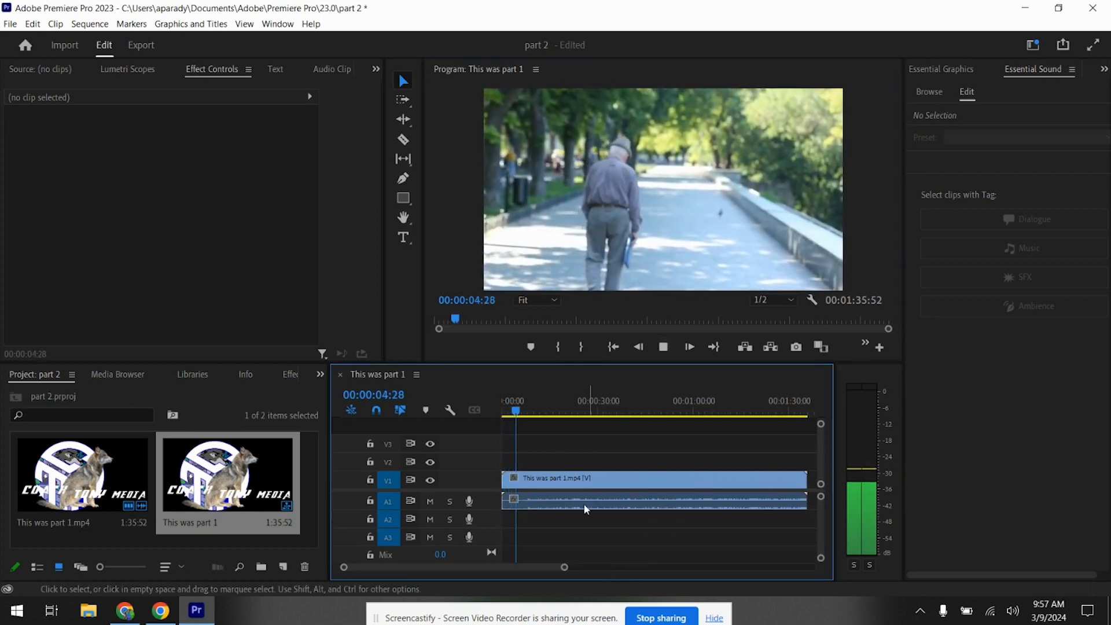
drag(523, 412, 564, 419)
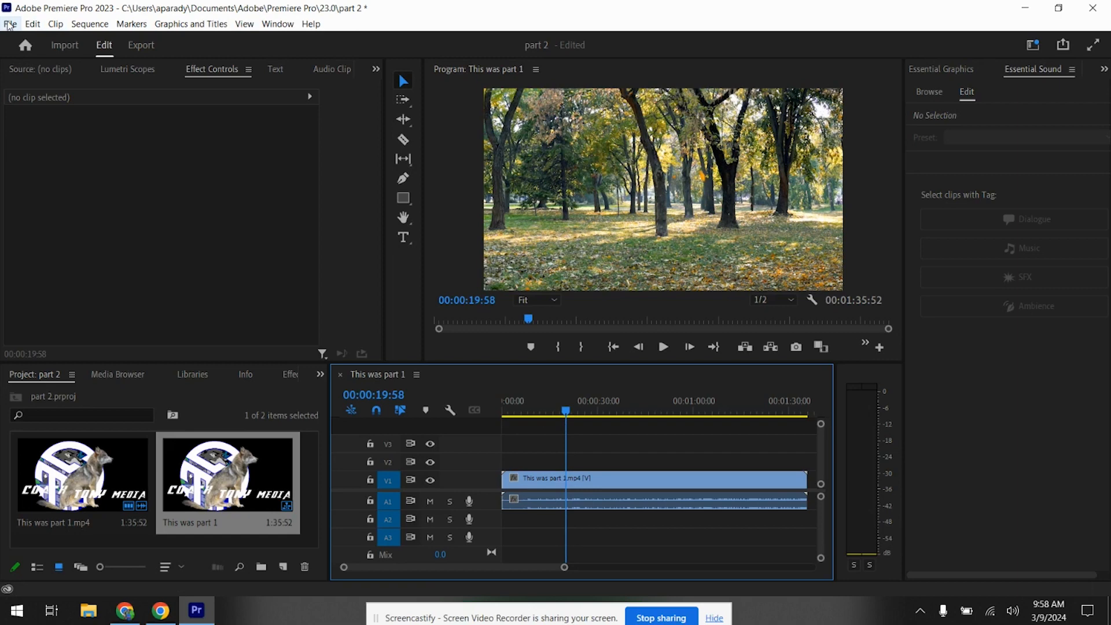
Import the DOCTOR STRANGE PORTAL clip from the Desktop and place it on track V2 starting at the playhead
click(11, 24)
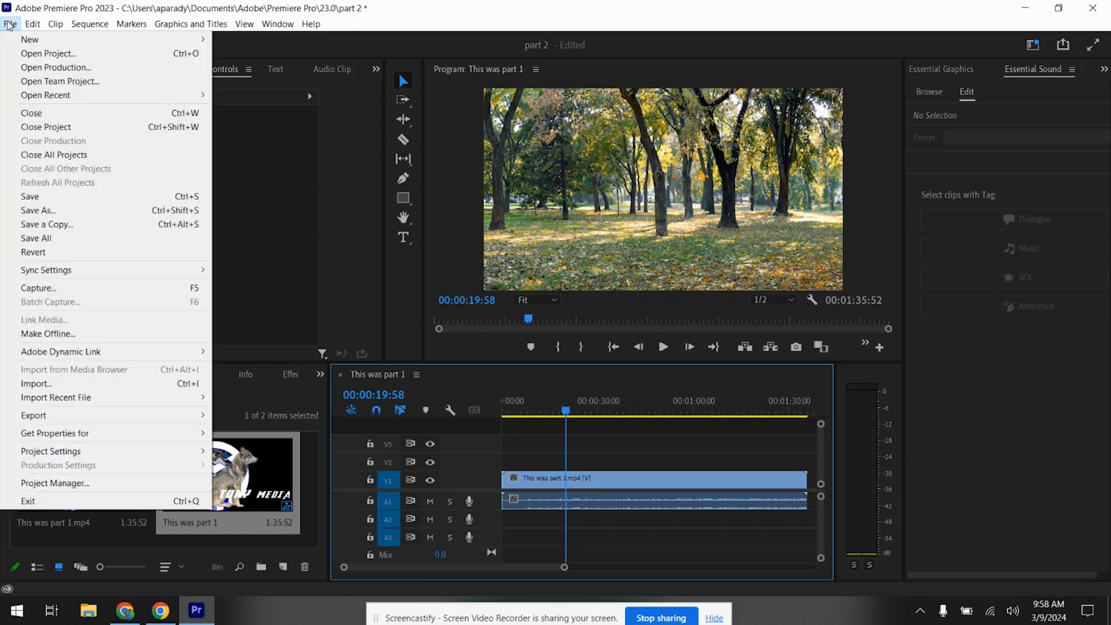
click(164, 387)
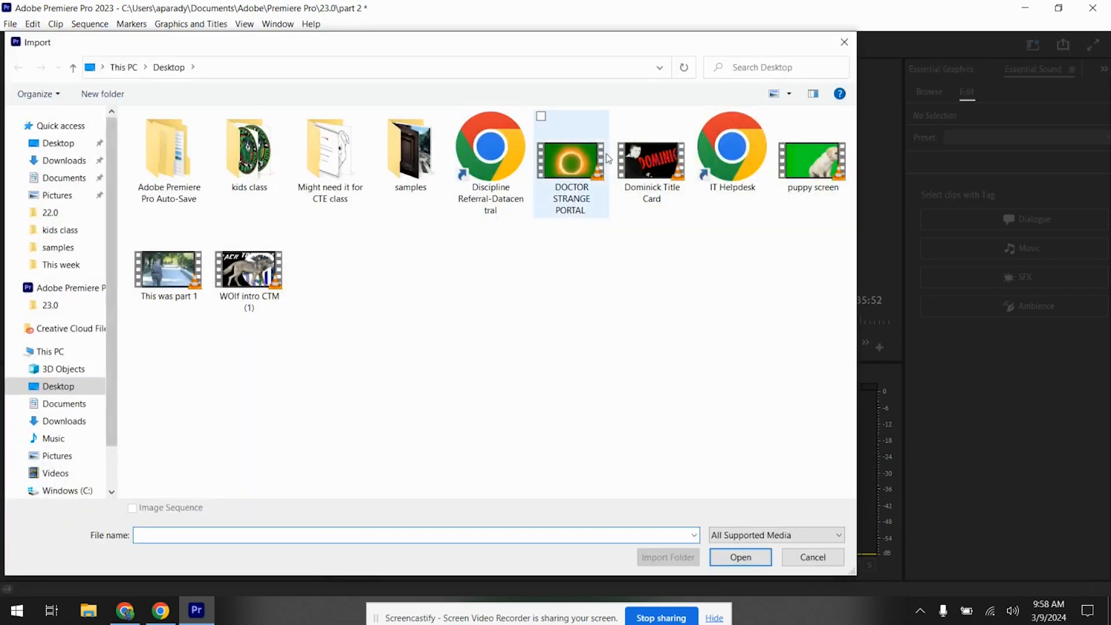
click(584, 166)
click(740, 556)
drag(258, 482, 571, 461)
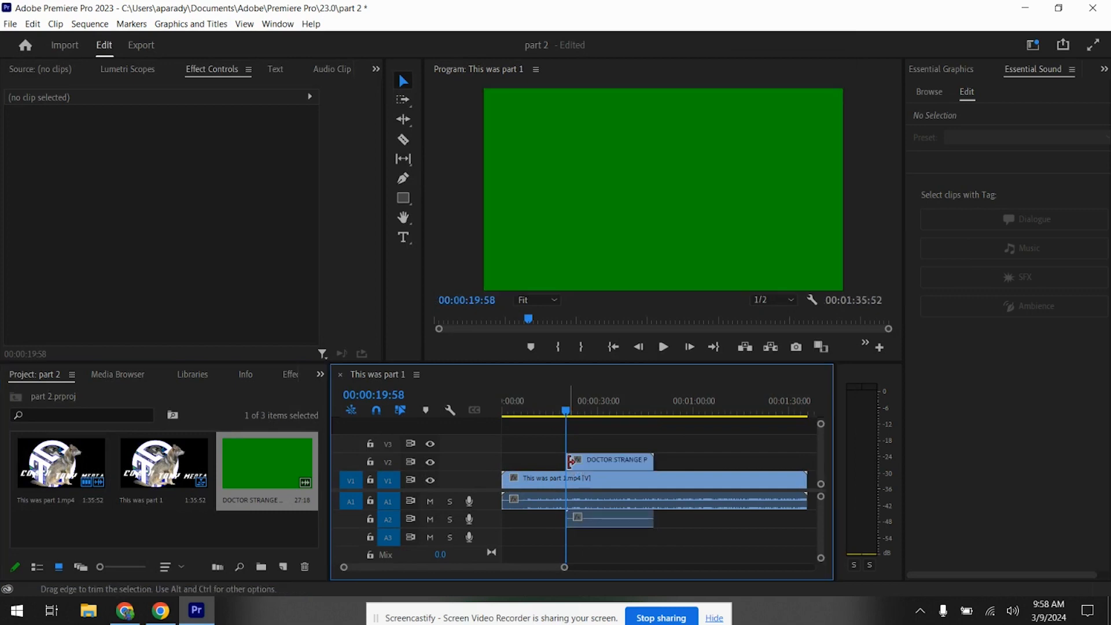
Delete only the portal clip's audio from track A2 by locking track V2 during the deletion, and unlock V2
click(608, 462)
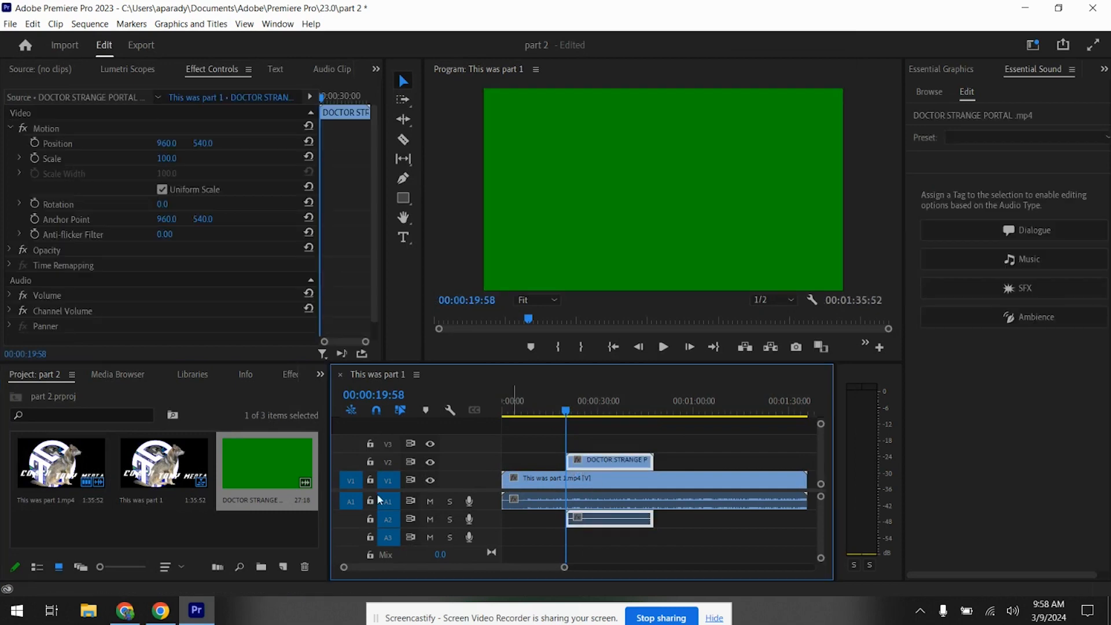
click(371, 462)
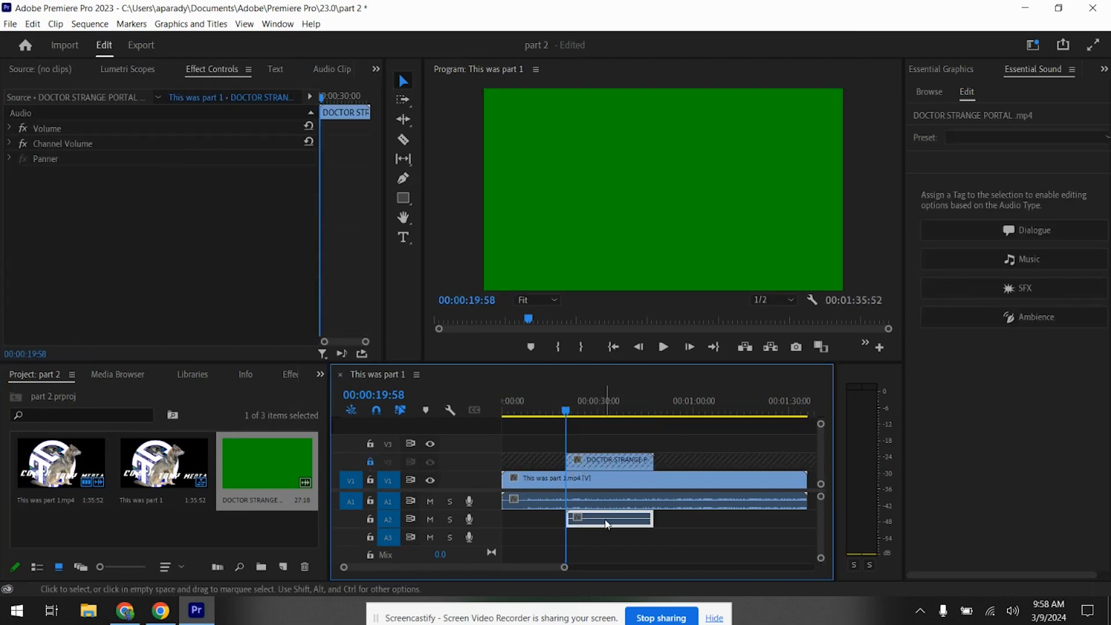
key(Delete)
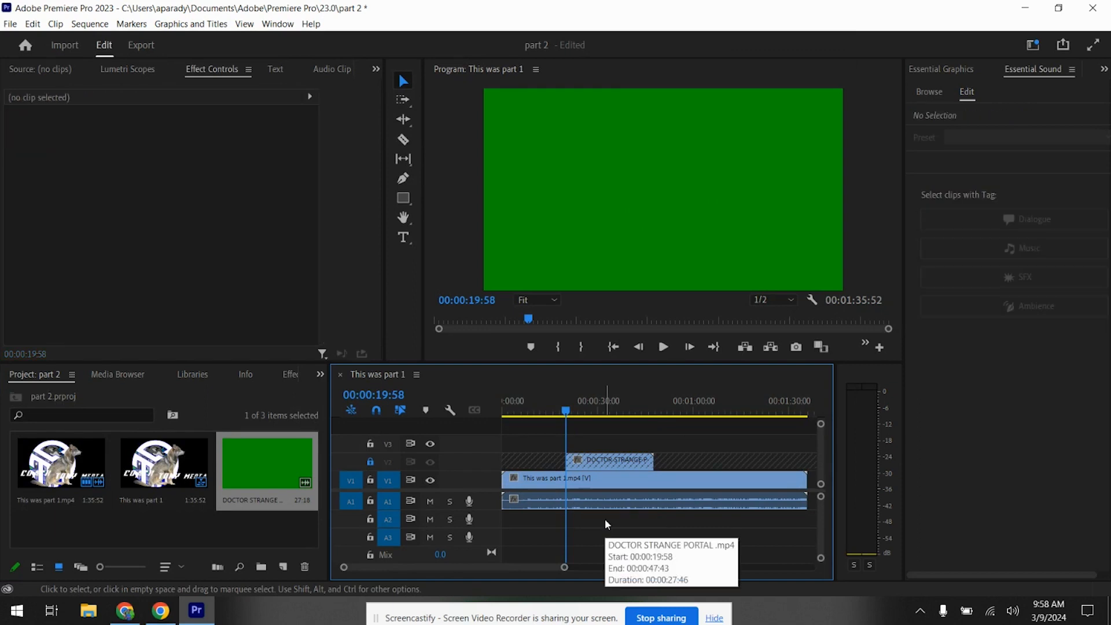
click(370, 462)
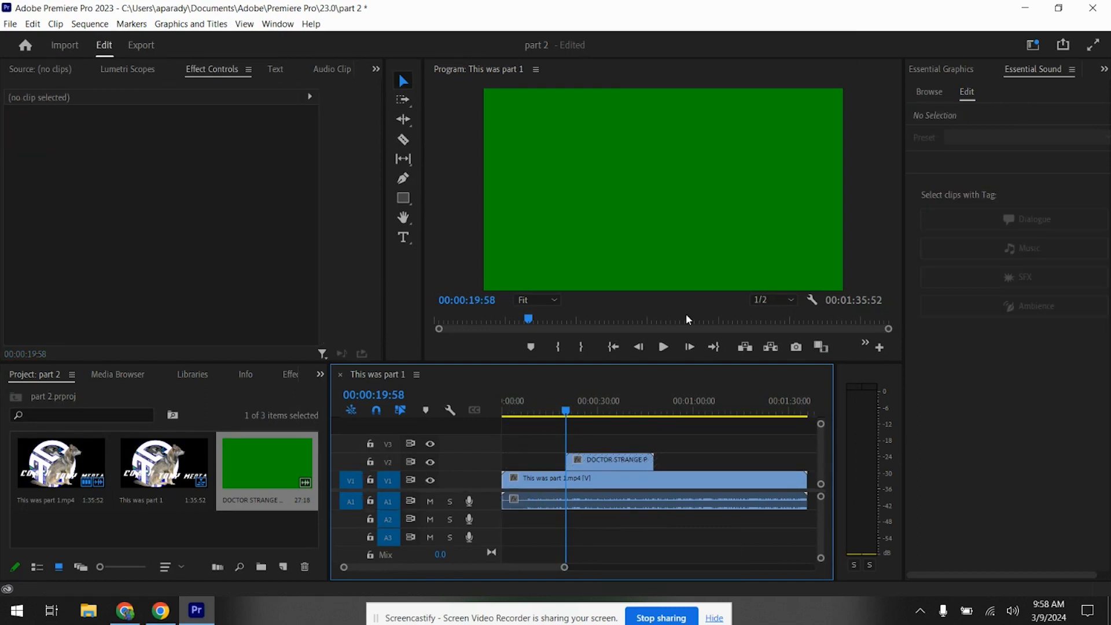
Preview the portal effect, split its V2 clip at 00:00:32:26 with the Razor tool, and return to the Selection tool
click(664, 347)
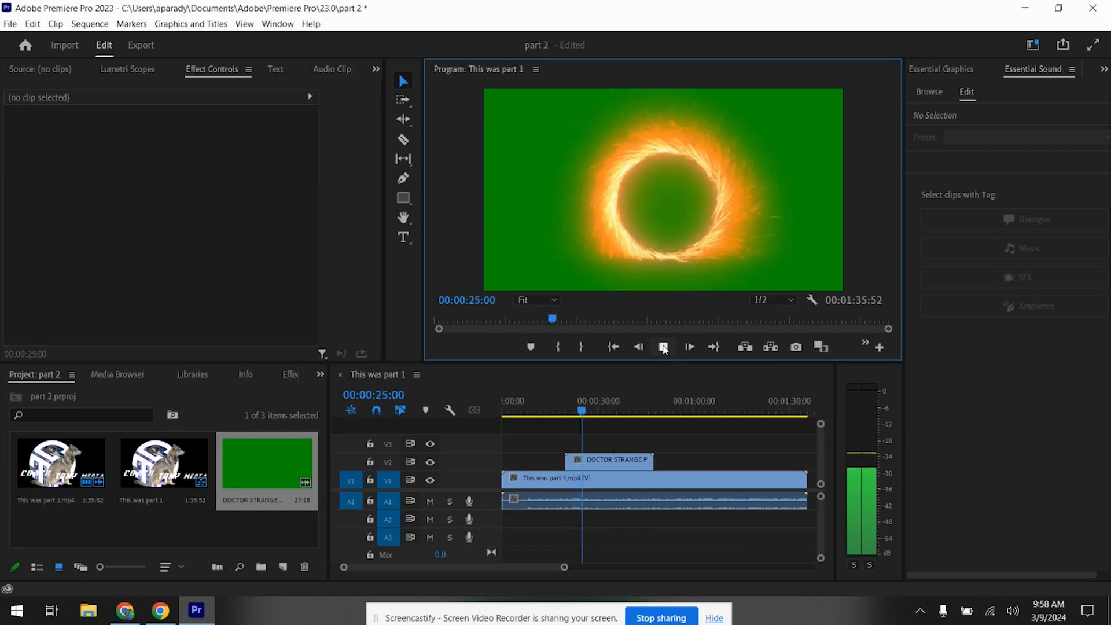
click(664, 347)
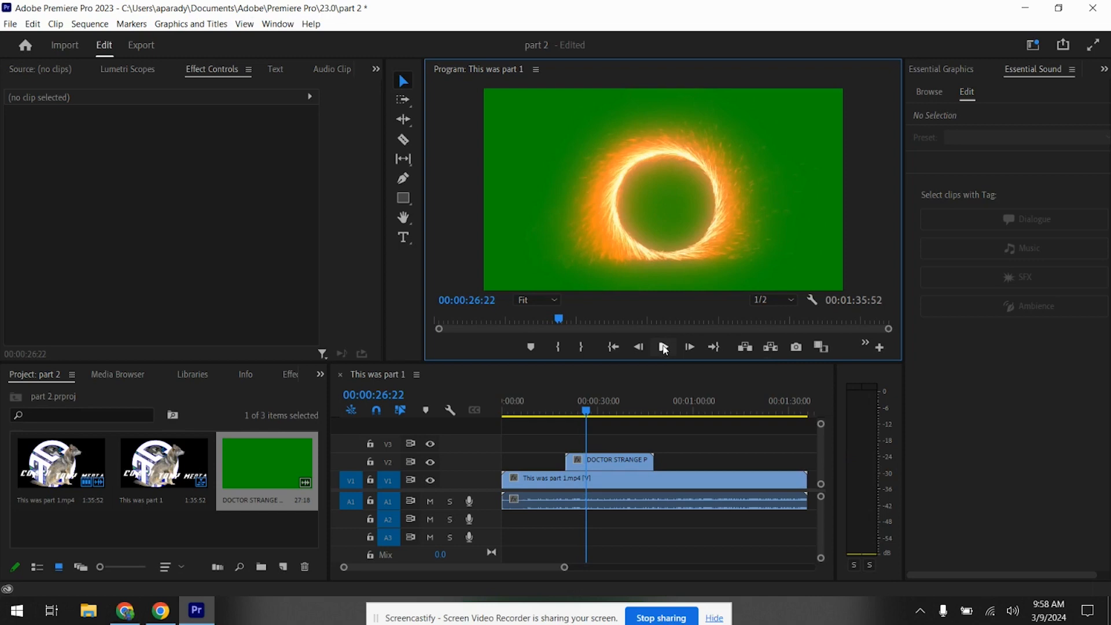
click(596, 413)
mouse_move(596, 415)
mouse_down()
mouse_move(650, 429)
mouse_move(588, 425)
mouse_move(613, 426)
mouse_move(606, 419)
mouse_up()
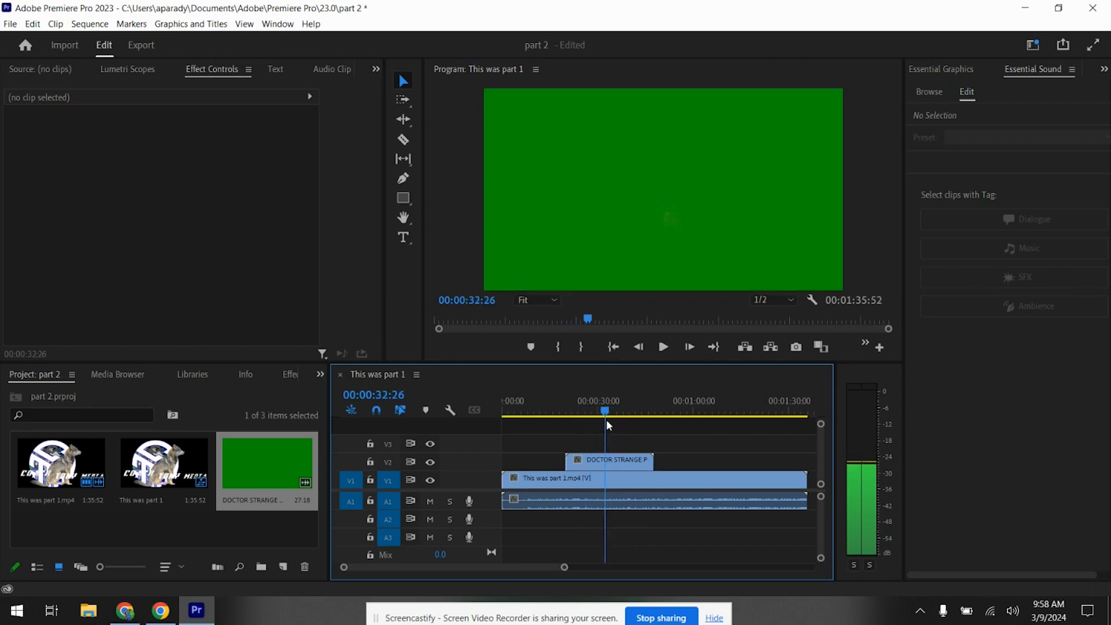
click(406, 140)
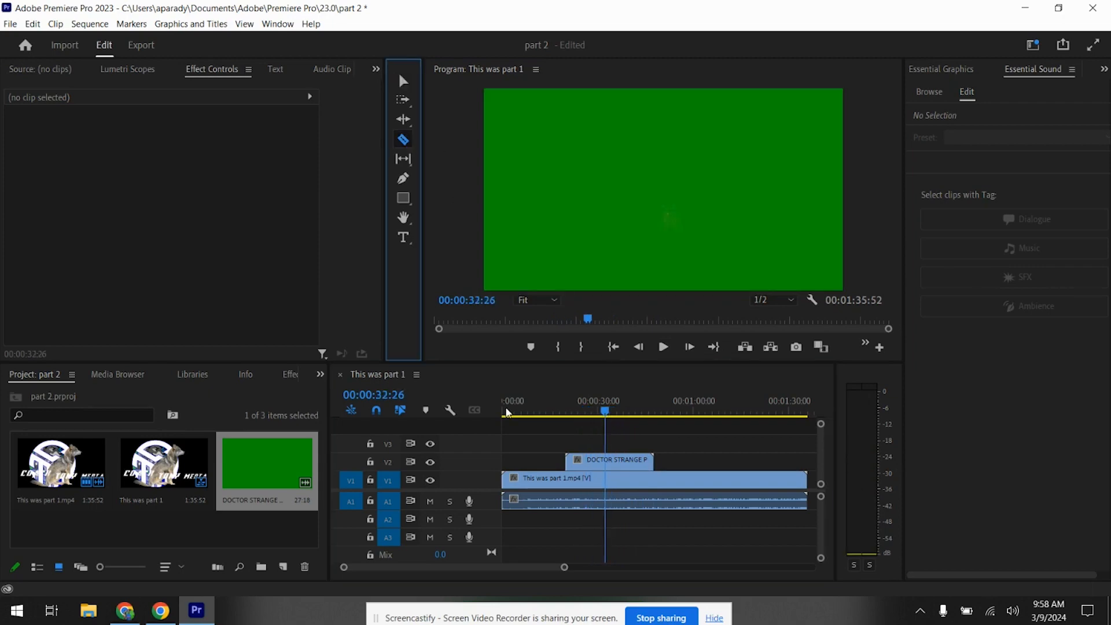
click(609, 461)
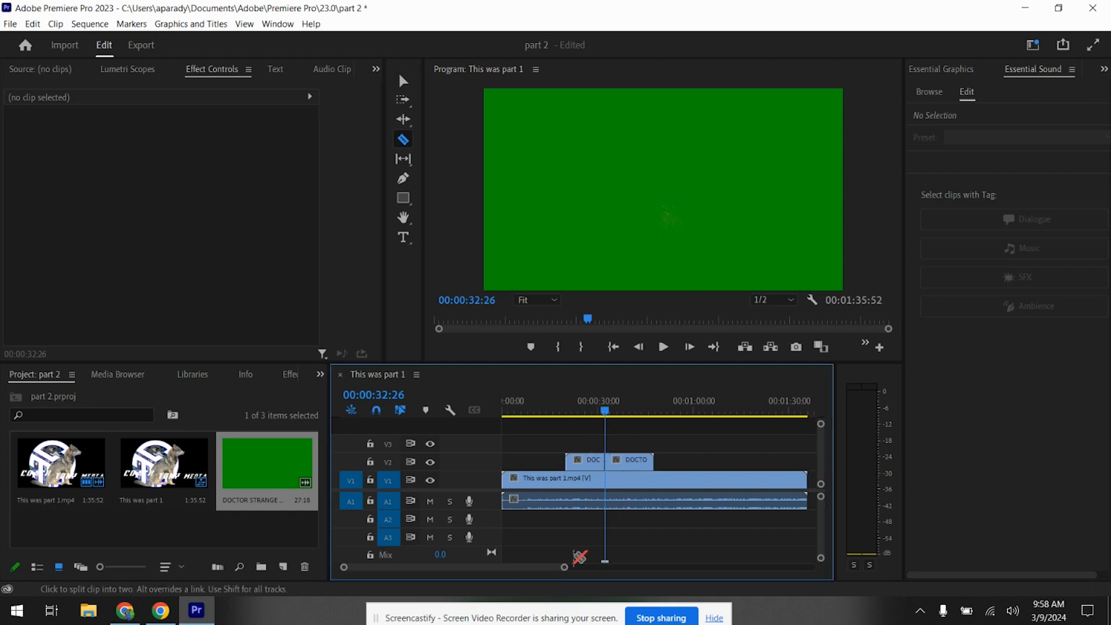
drag(565, 573, 498, 568)
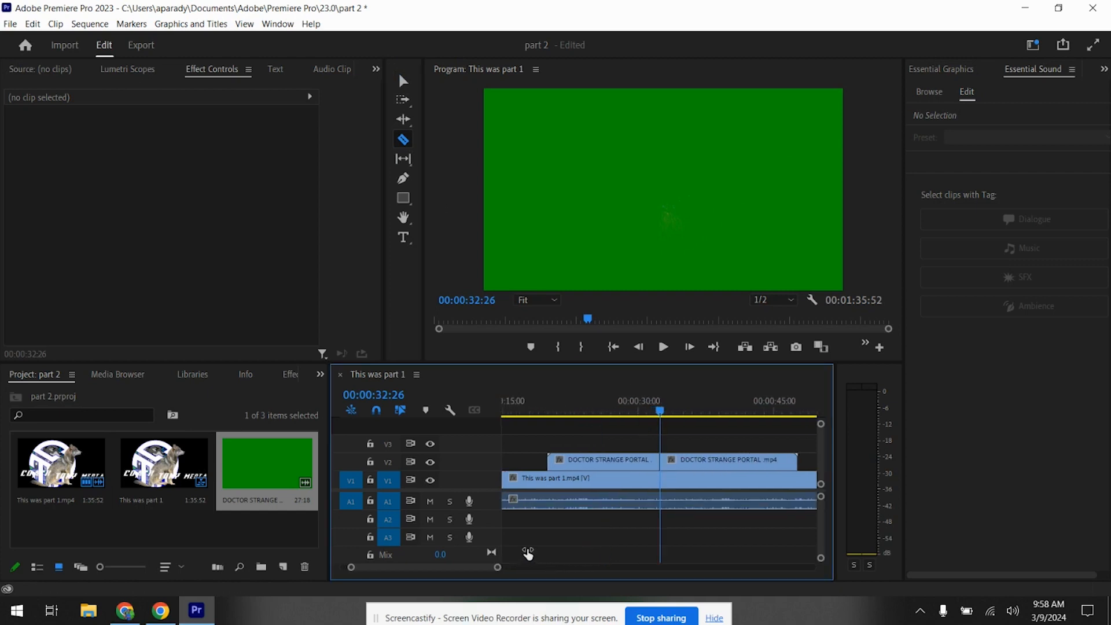
click(404, 81)
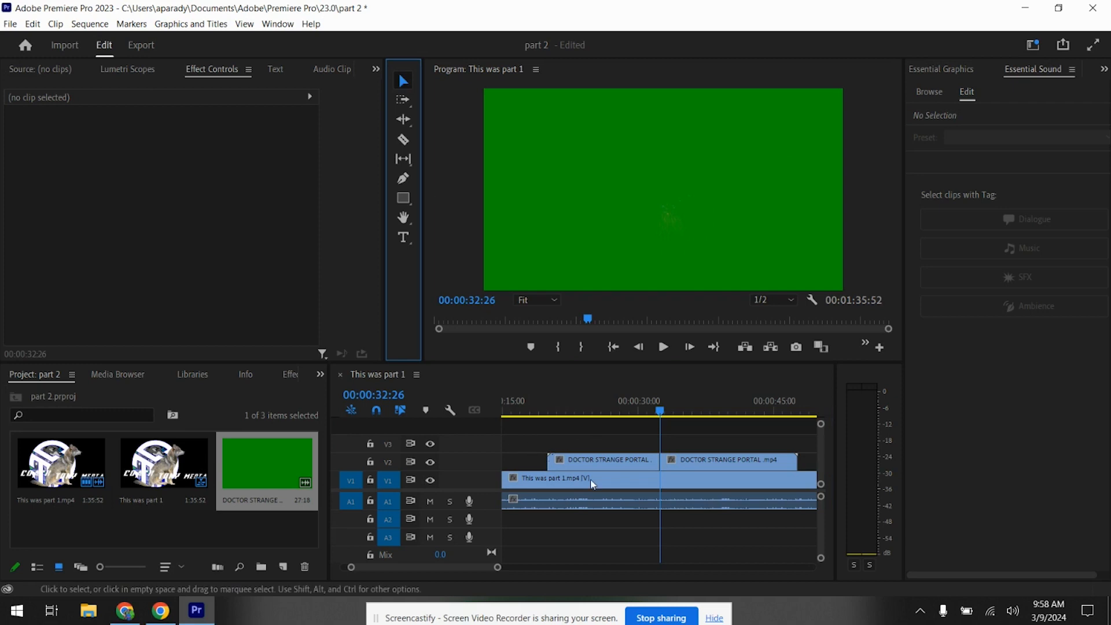
Move the first portal clip slightly earlier on V2, and split the second at 00:00:33:50 to delete its short leading fragment
drag(597, 463, 580, 463)
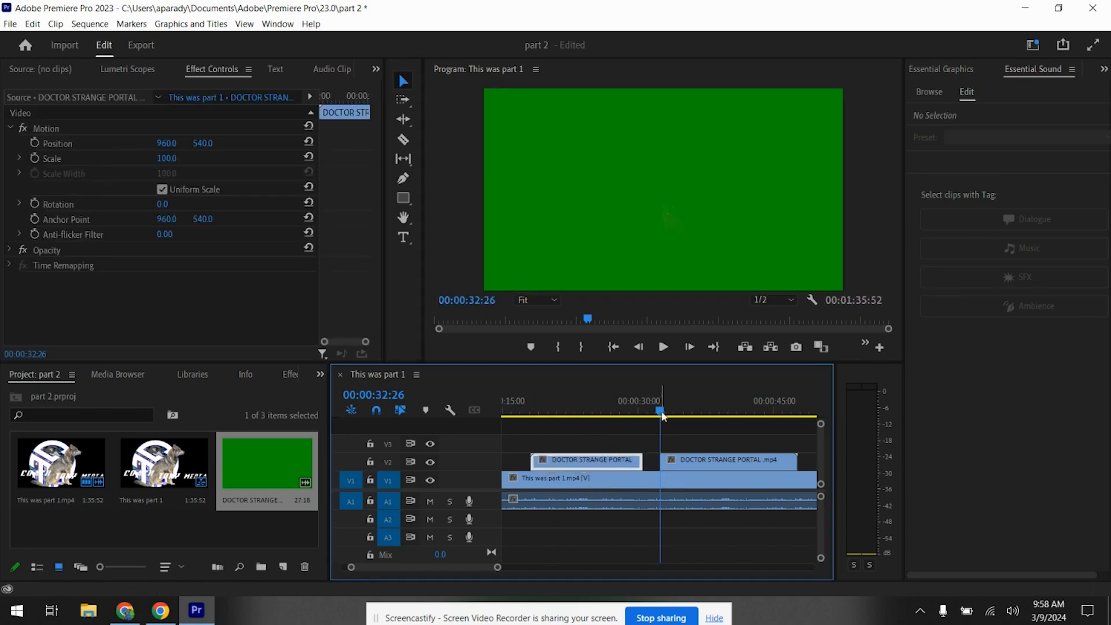
drag(660, 414, 674, 421)
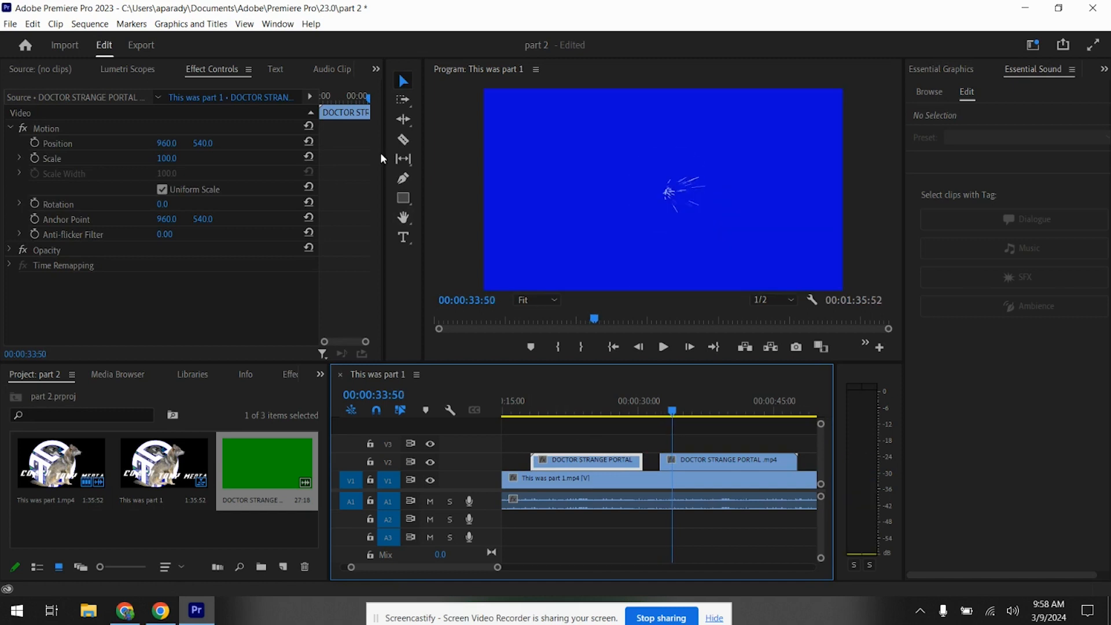
click(404, 139)
click(672, 461)
click(400, 80)
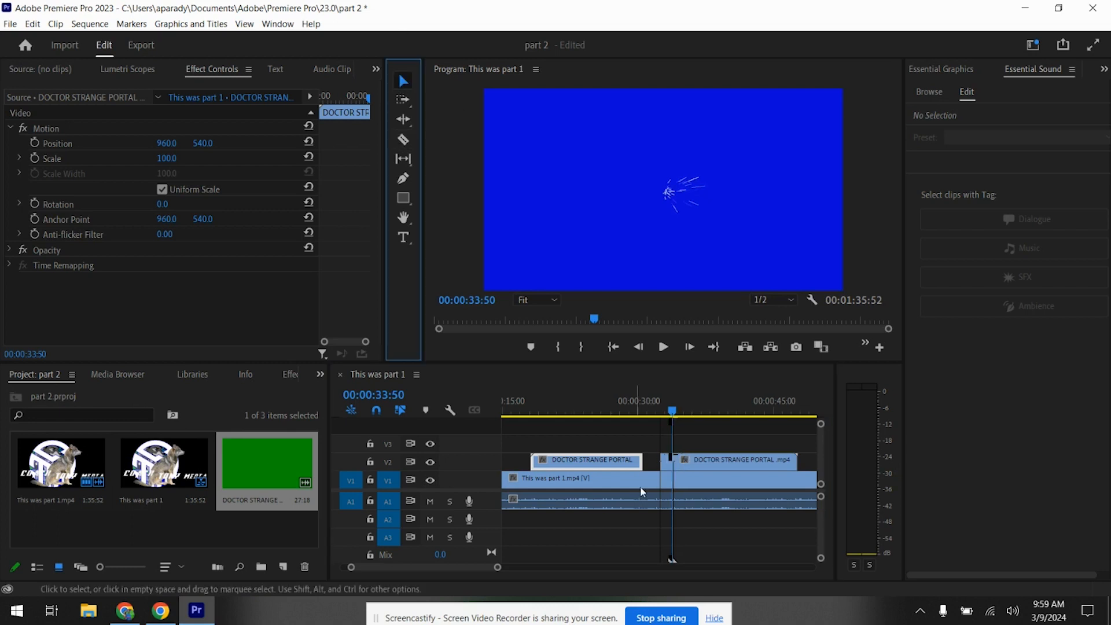
drag(656, 442, 669, 467)
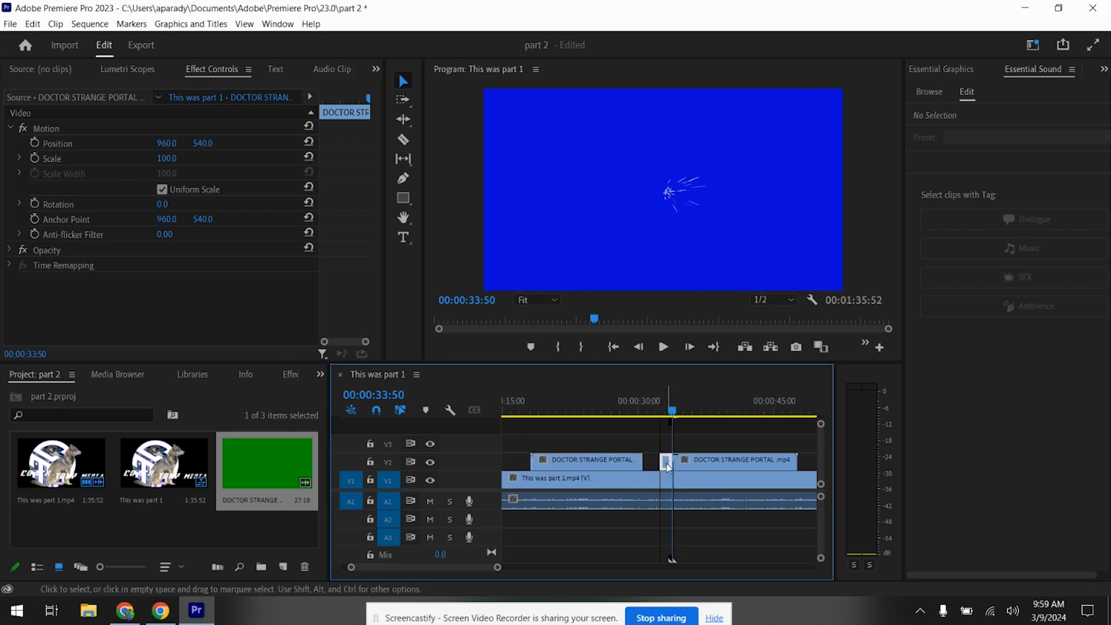
key(Delete)
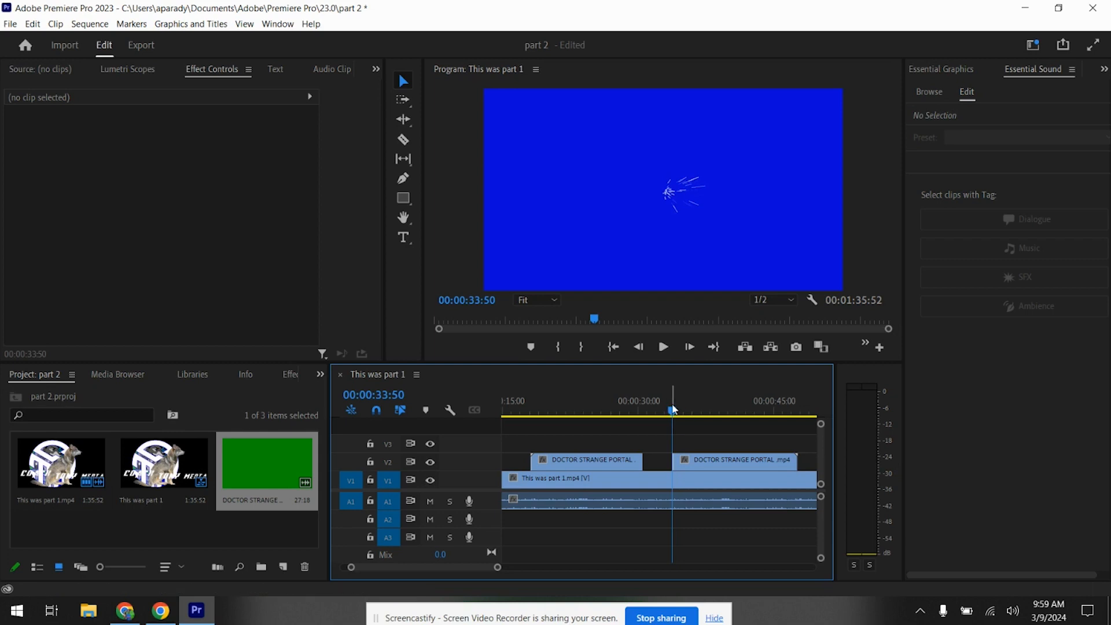
Place the playhead at 00:00:18:20 and expand the Keying group of the video effects
drag(676, 410, 534, 417)
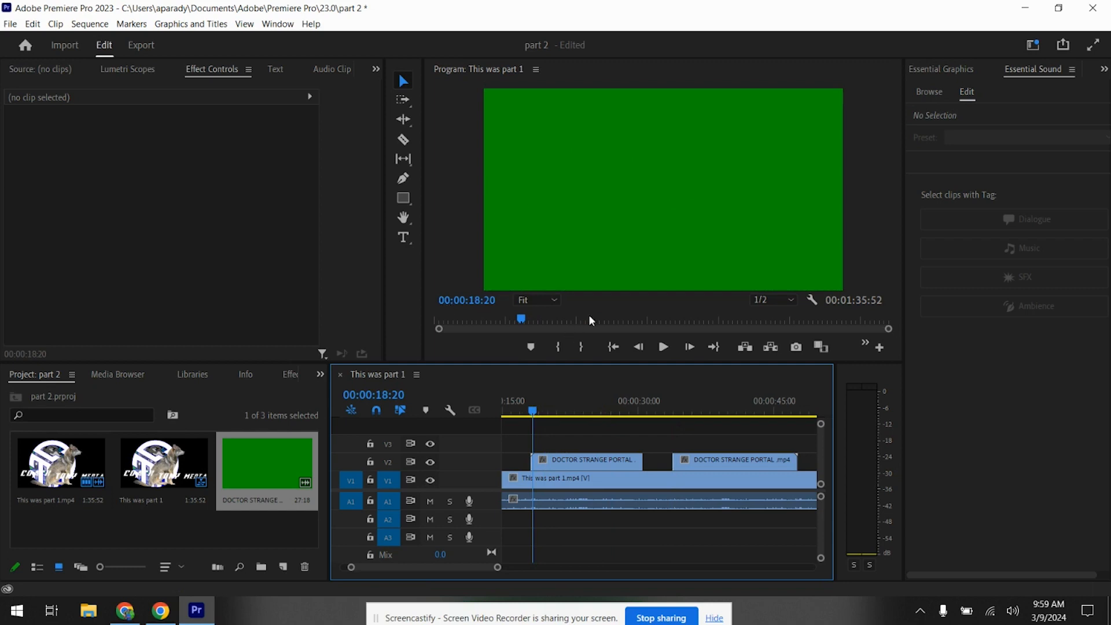
click(320, 373)
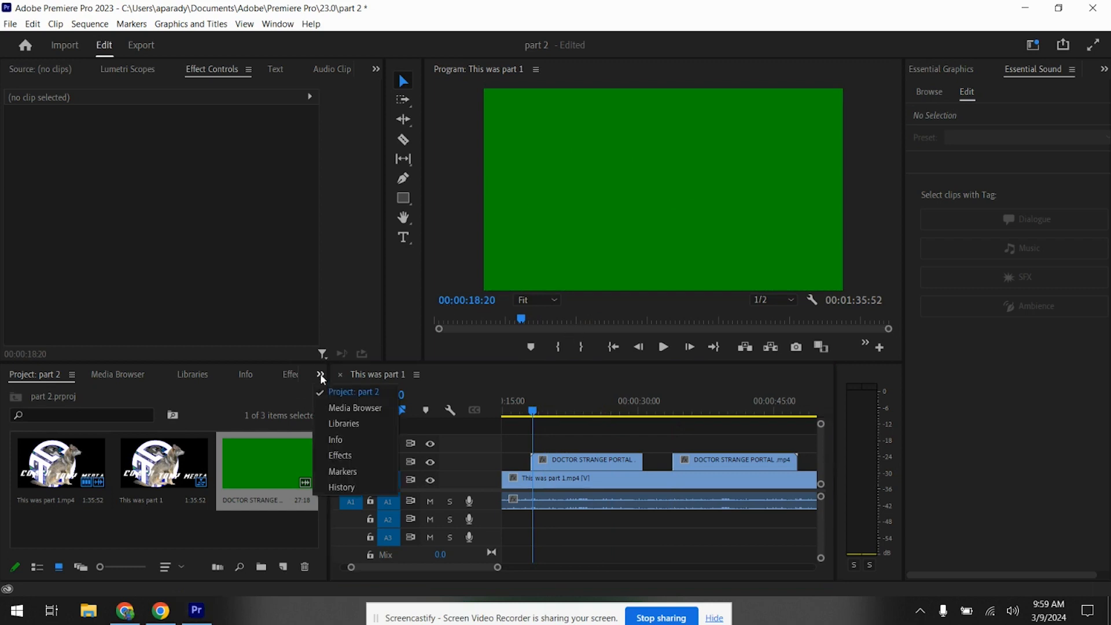
click(345, 456)
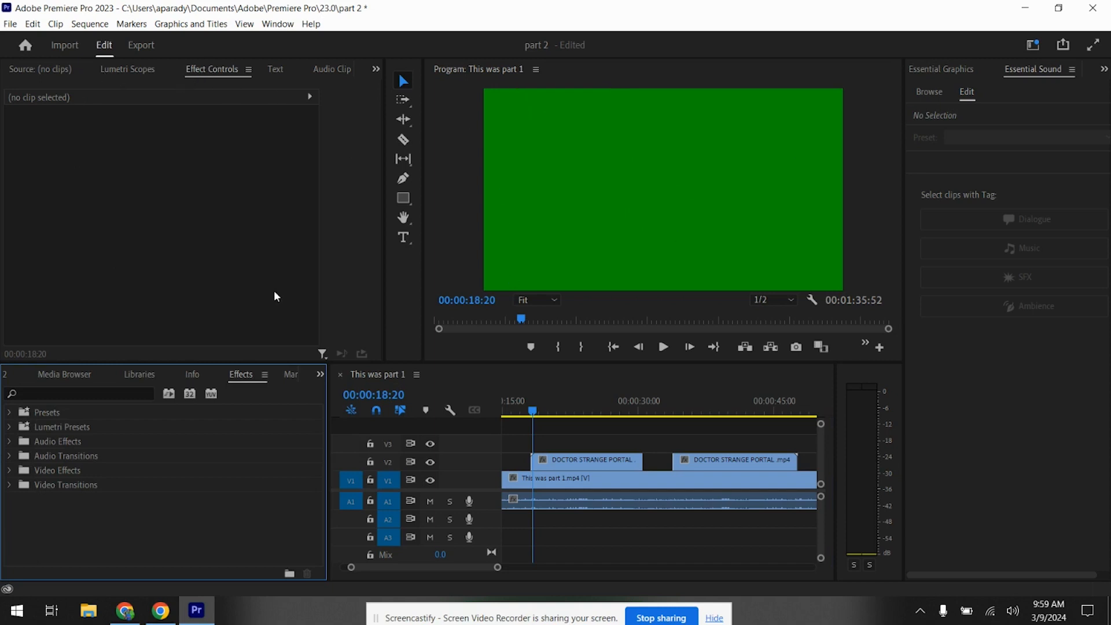
click(9, 487)
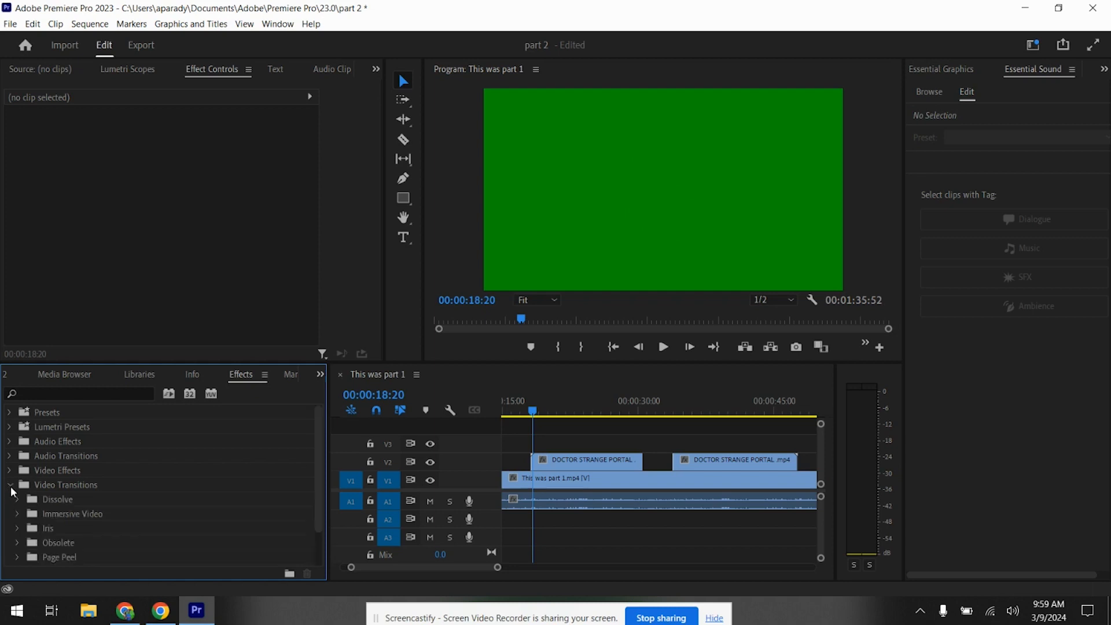
click(10, 487)
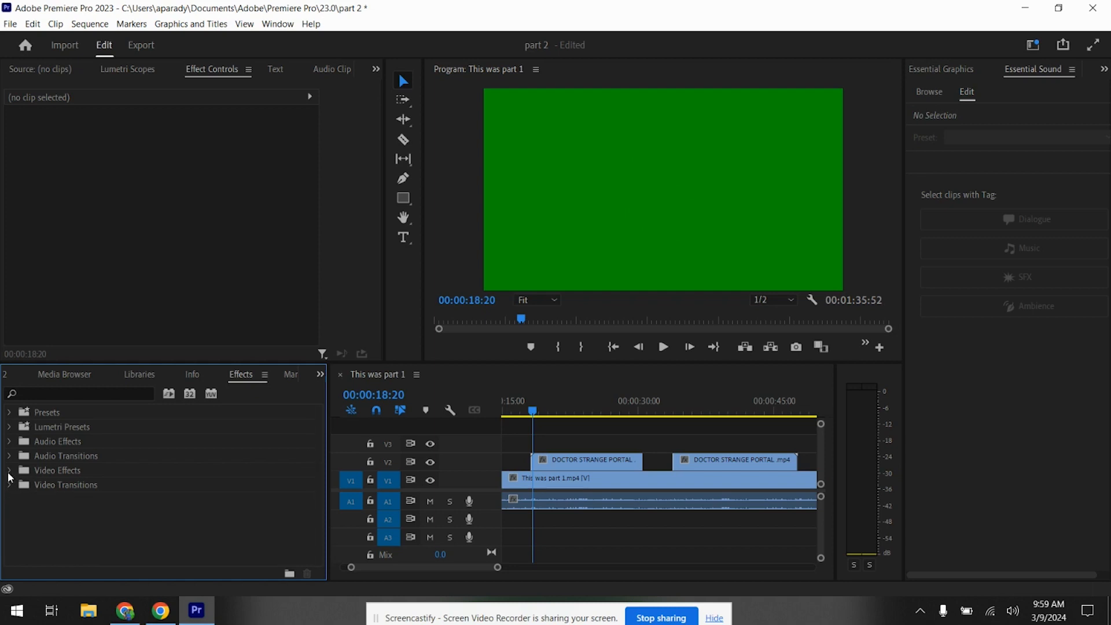
click(10, 472)
scroll(23, 474, down, 3)
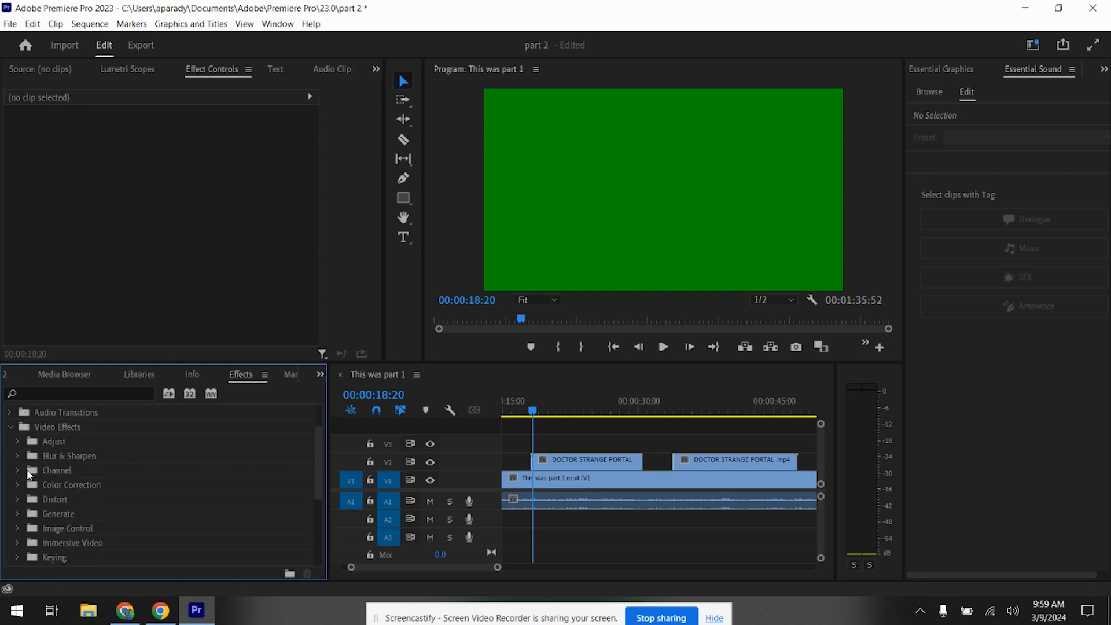
scroll(36, 458, up, 2)
click(11, 458)
click(11, 459)
click(12, 459)
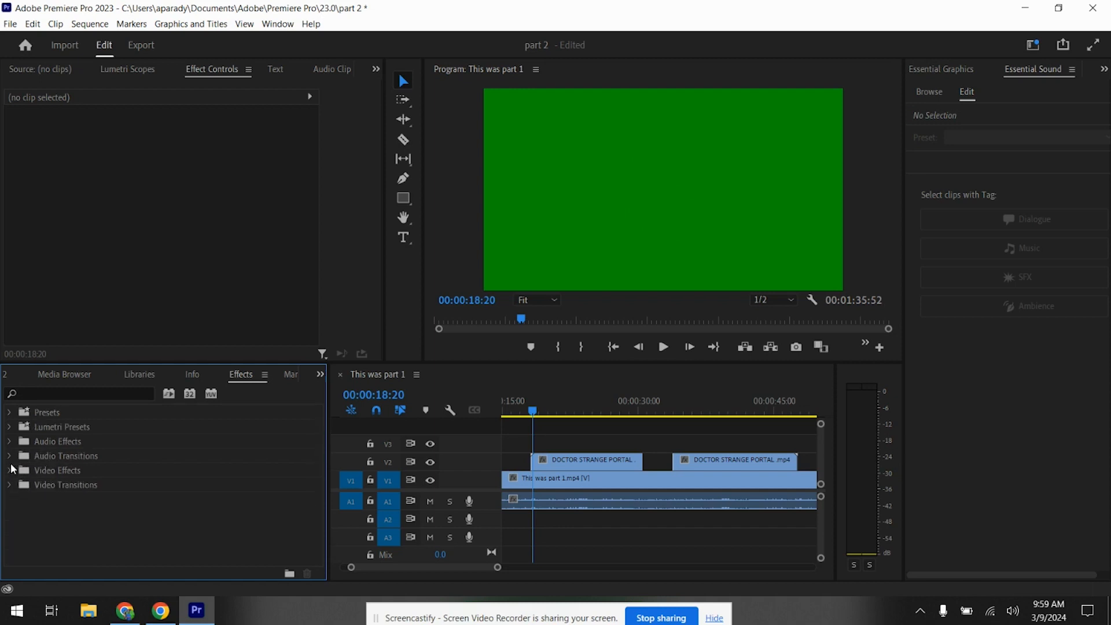
click(10, 470)
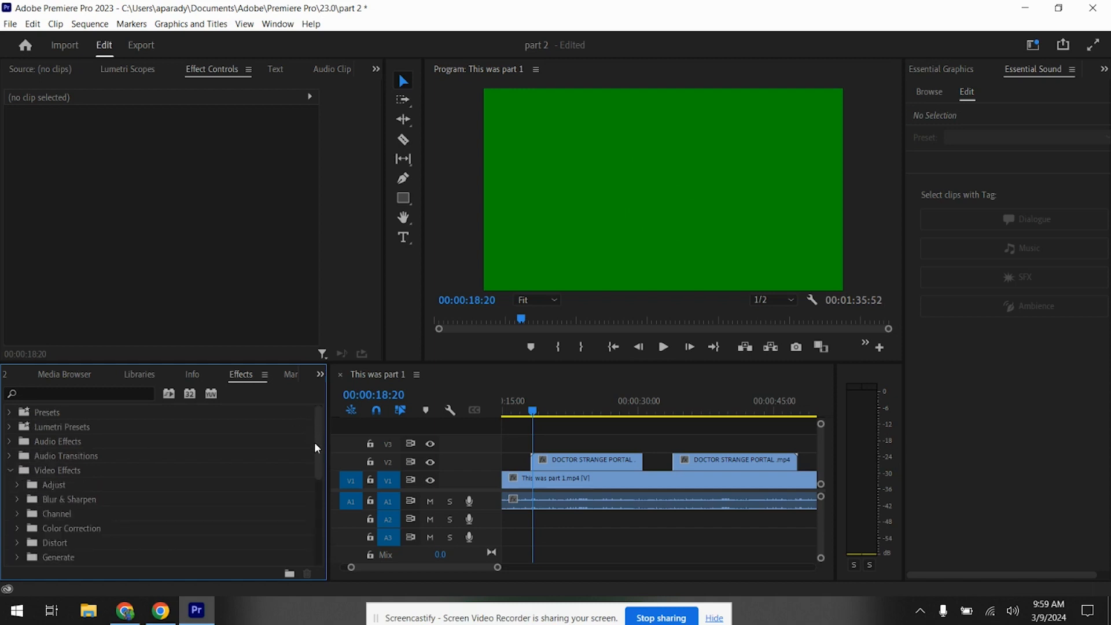
drag(320, 431, 326, 550)
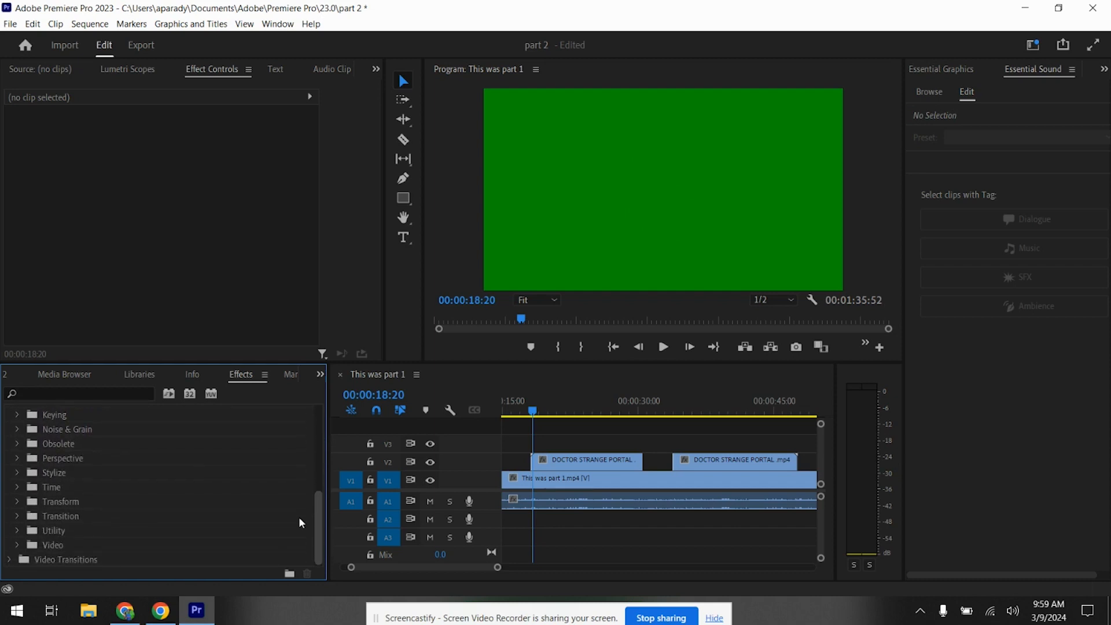
click(16, 413)
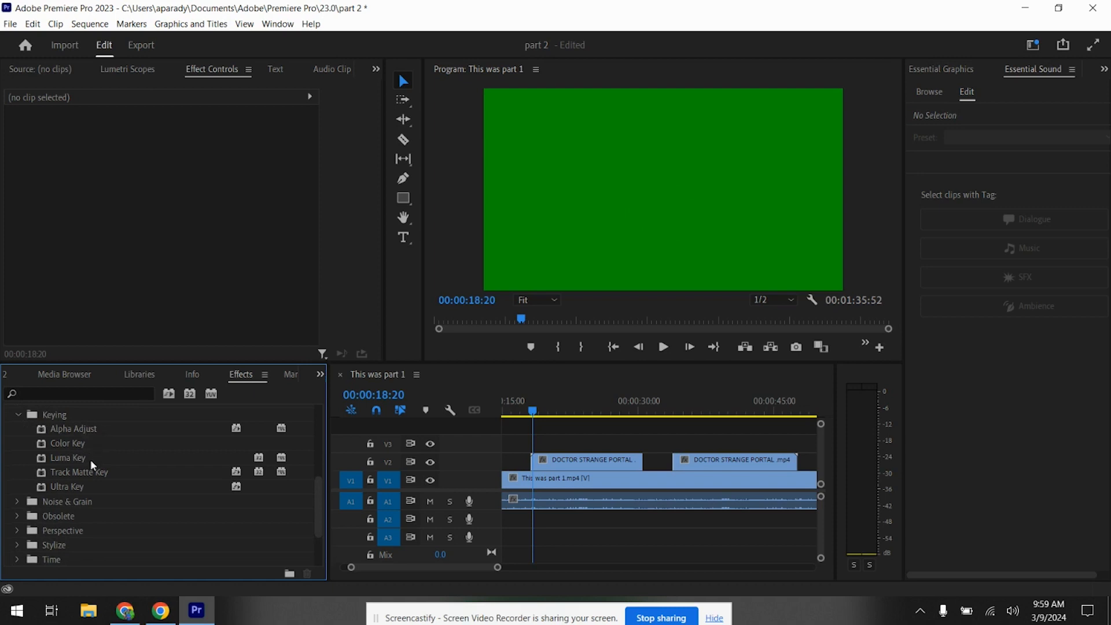
Key out the green background of the first portal clip with Ultra Key and preview the result
click(99, 490)
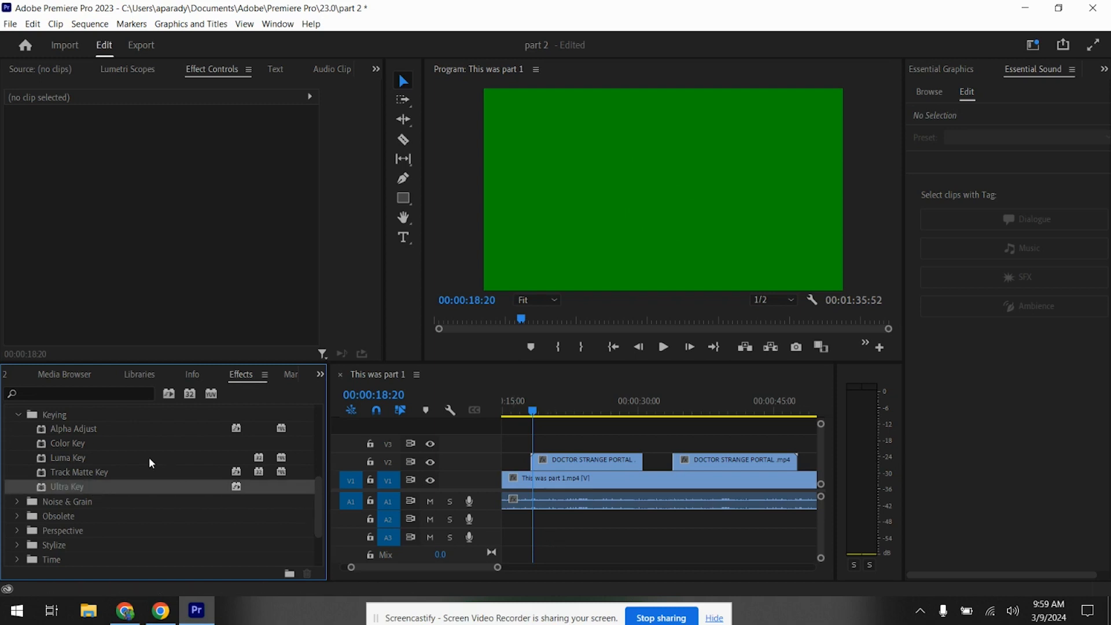
drag(82, 485, 556, 467)
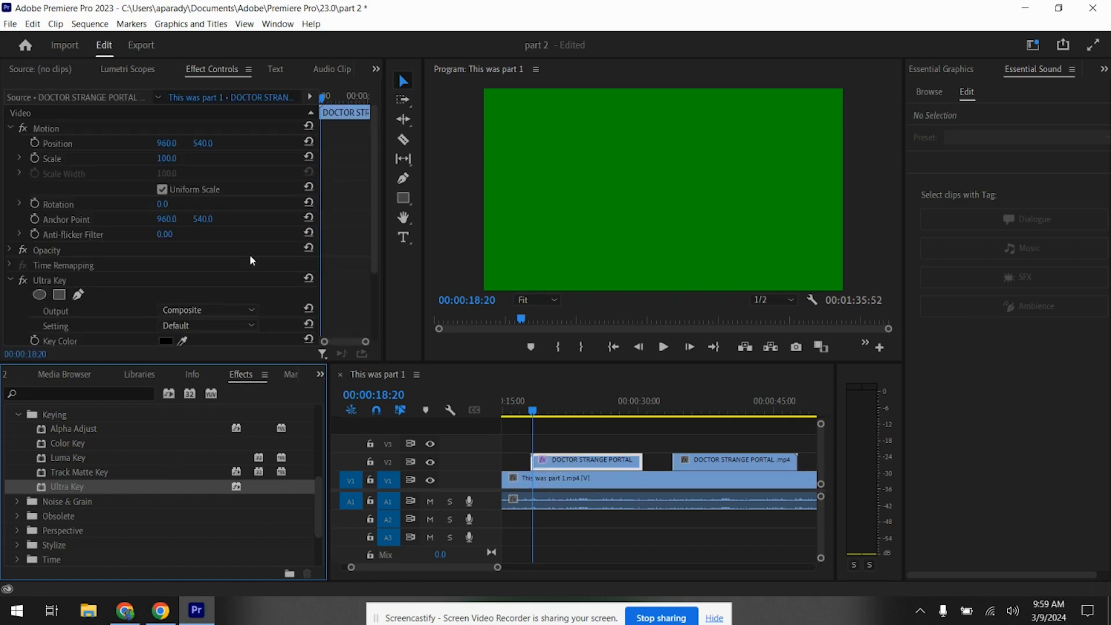
drag(374, 202, 370, 283)
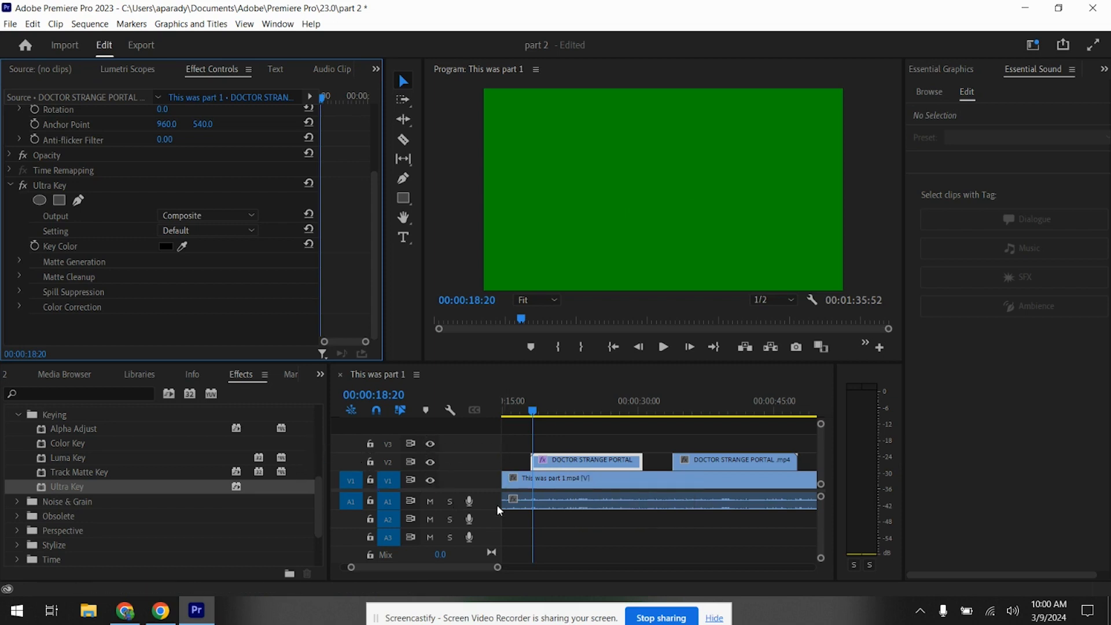
click(182, 247)
click(514, 170)
click(672, 346)
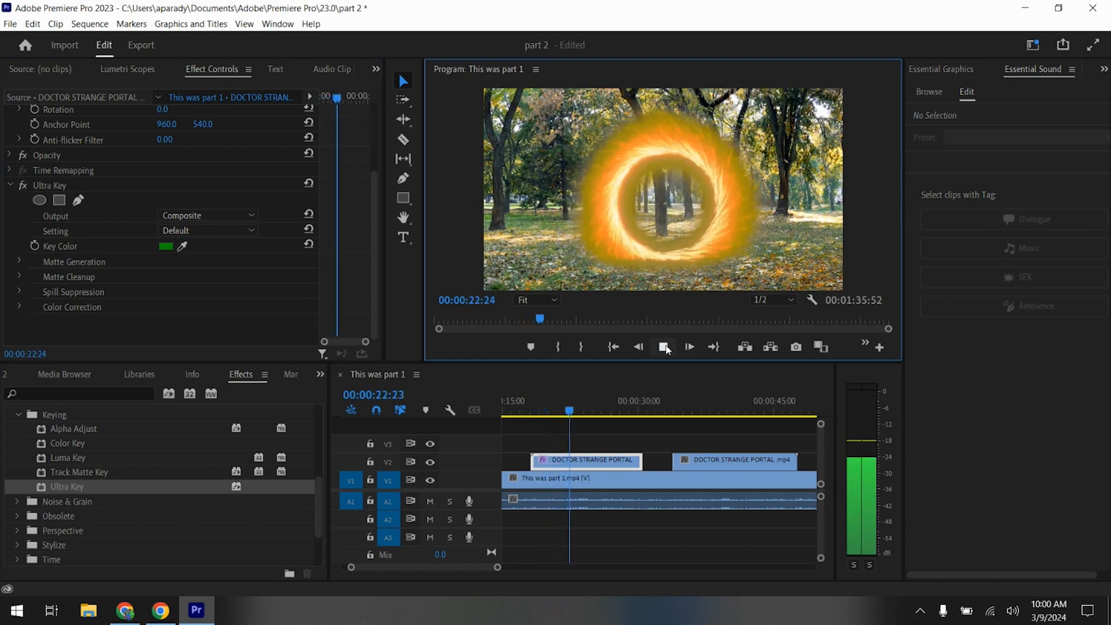
click(665, 348)
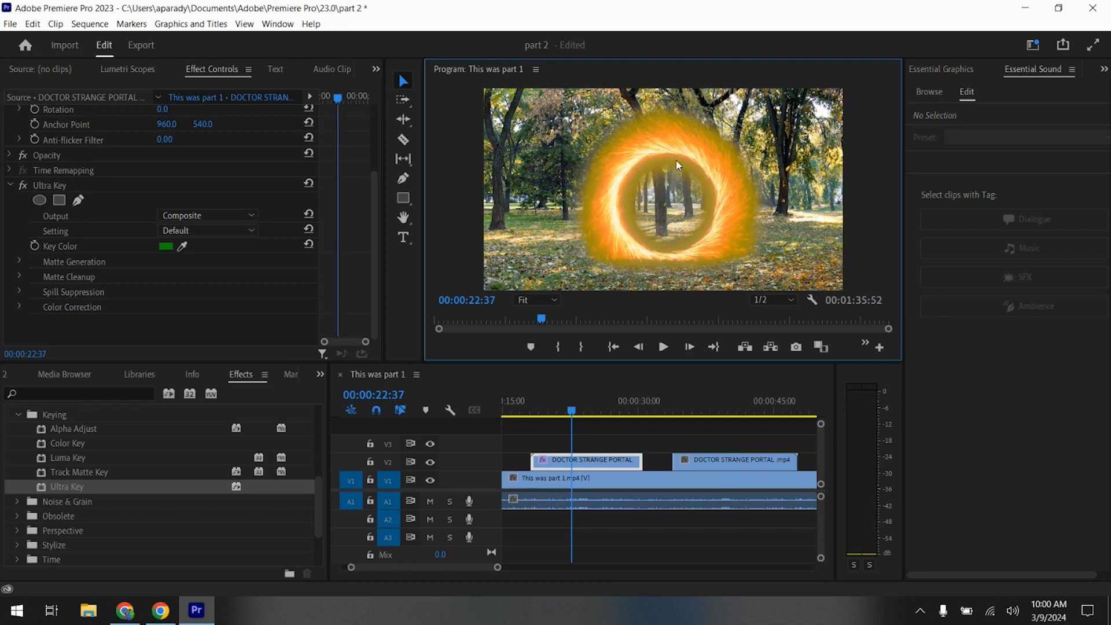
Look over the Matte Generation settings of the first portal clip's Ultra Key effect
click(19, 259)
scroll(43, 265, down, 2)
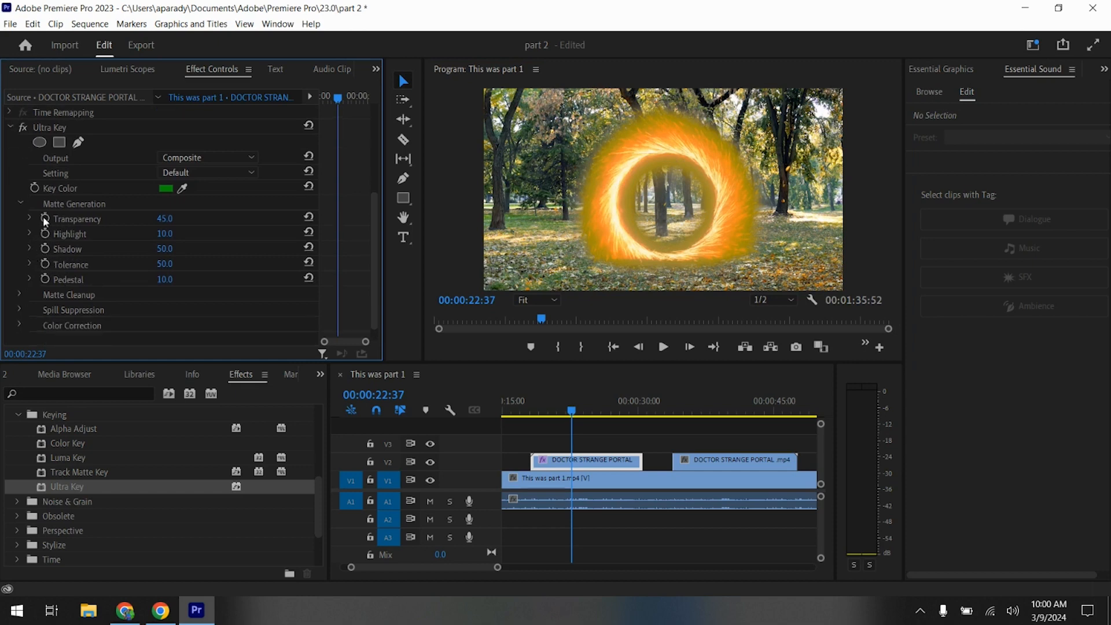
click(22, 203)
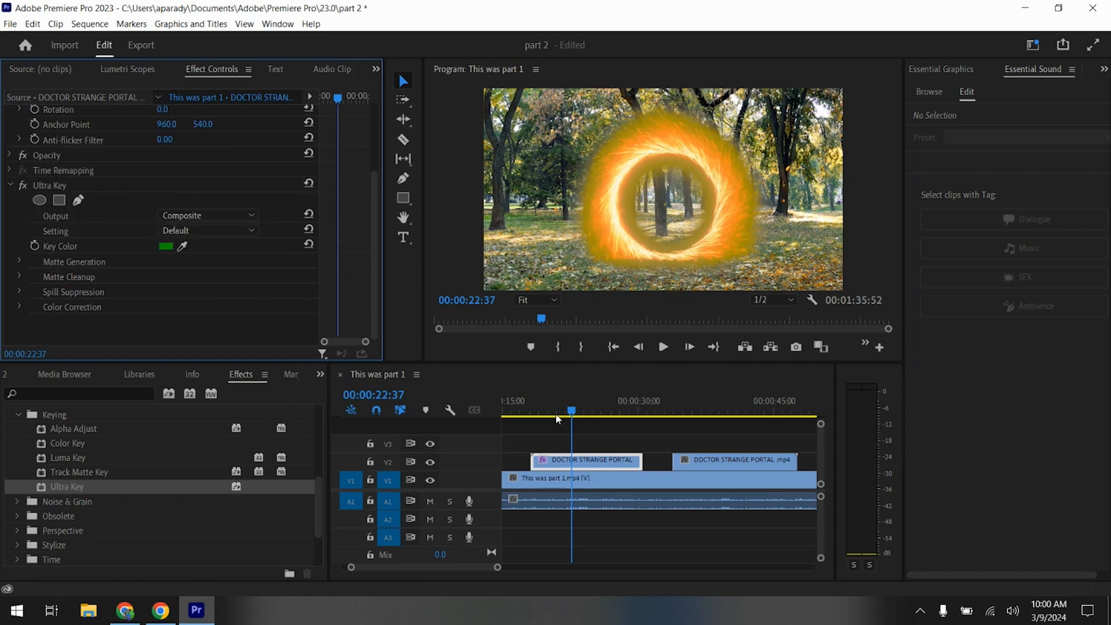
Key out the blue background of the second portal clip with Ultra Key and preview the pink portal over the park footage
drag(572, 412, 676, 429)
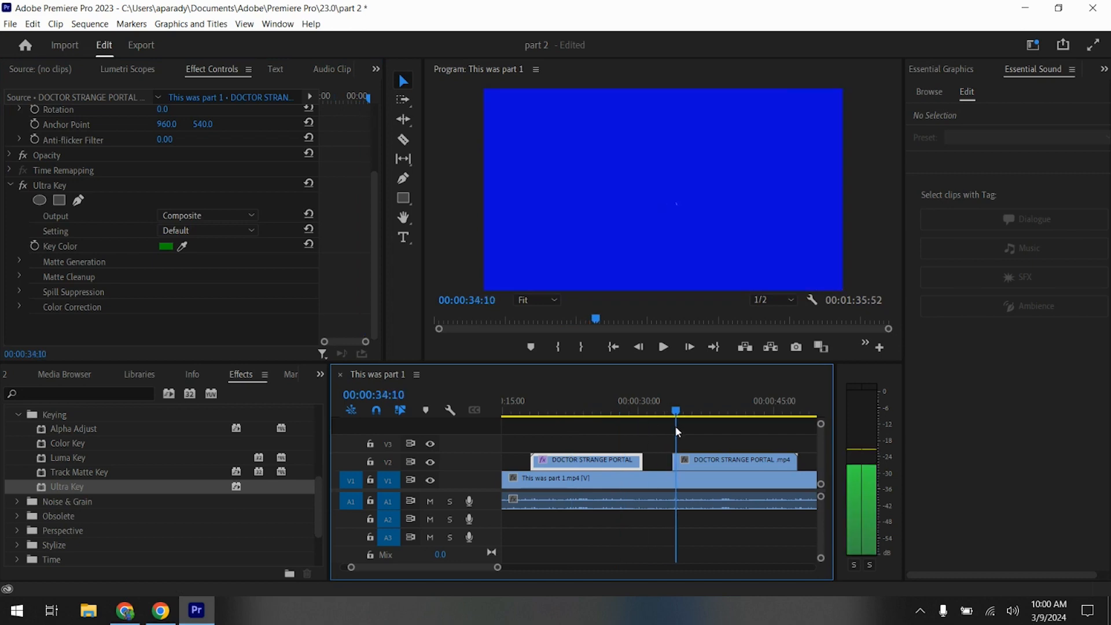
drag(125, 490, 711, 467)
click(723, 463)
click(182, 341)
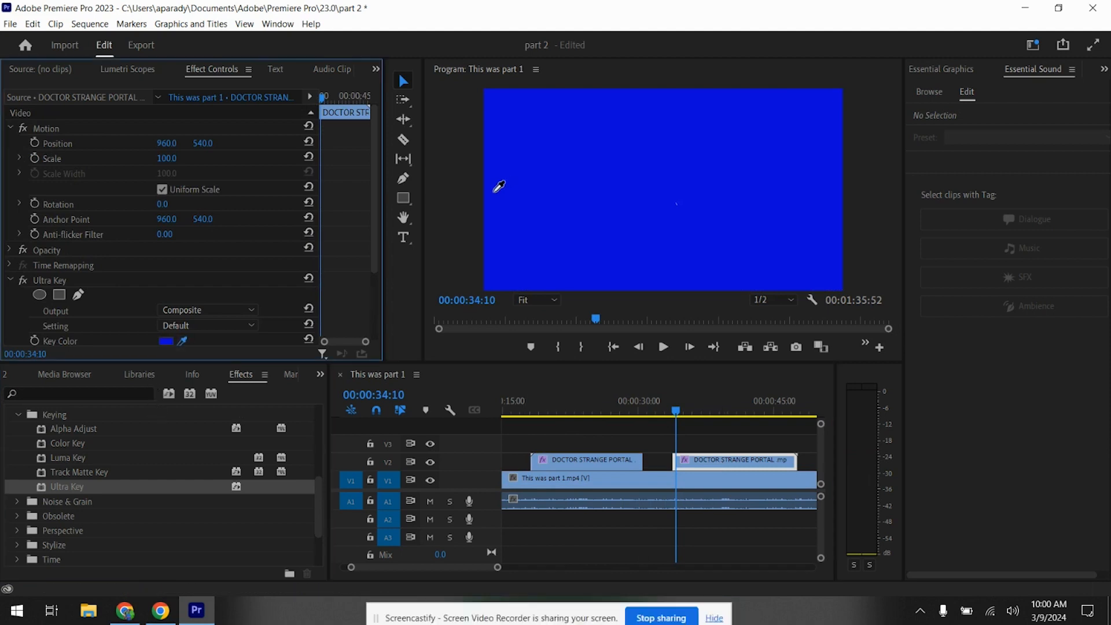
click(502, 188)
click(664, 346)
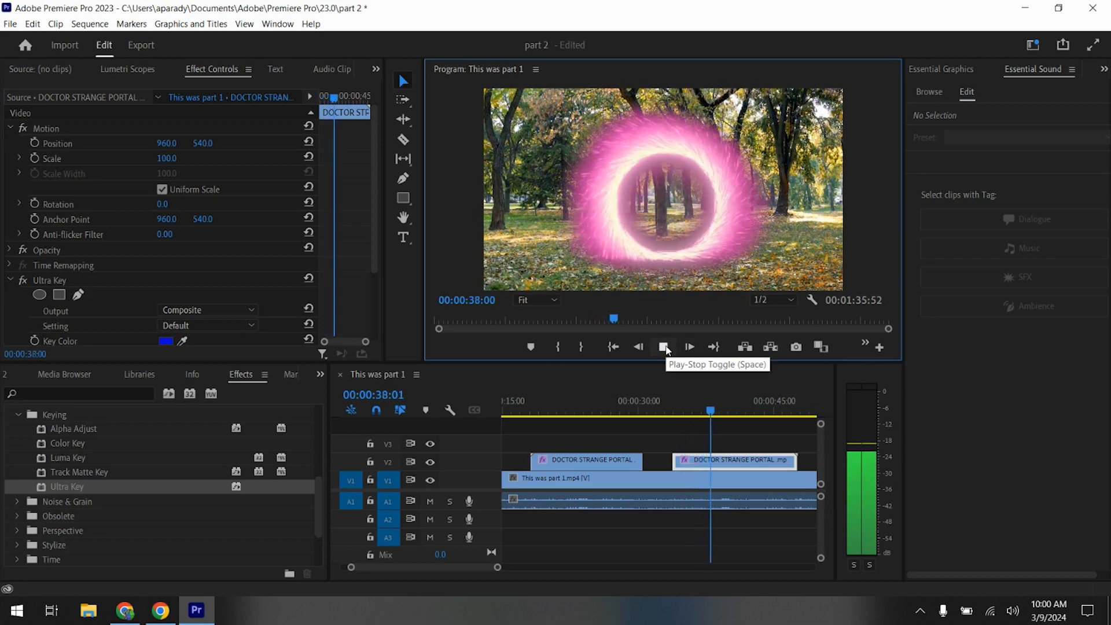
click(664, 347)
mouse_move(714, 416)
mouse_down()
mouse_move(571, 382)
mouse_move(654, 424)
mouse_move(697, 429)
mouse_up()
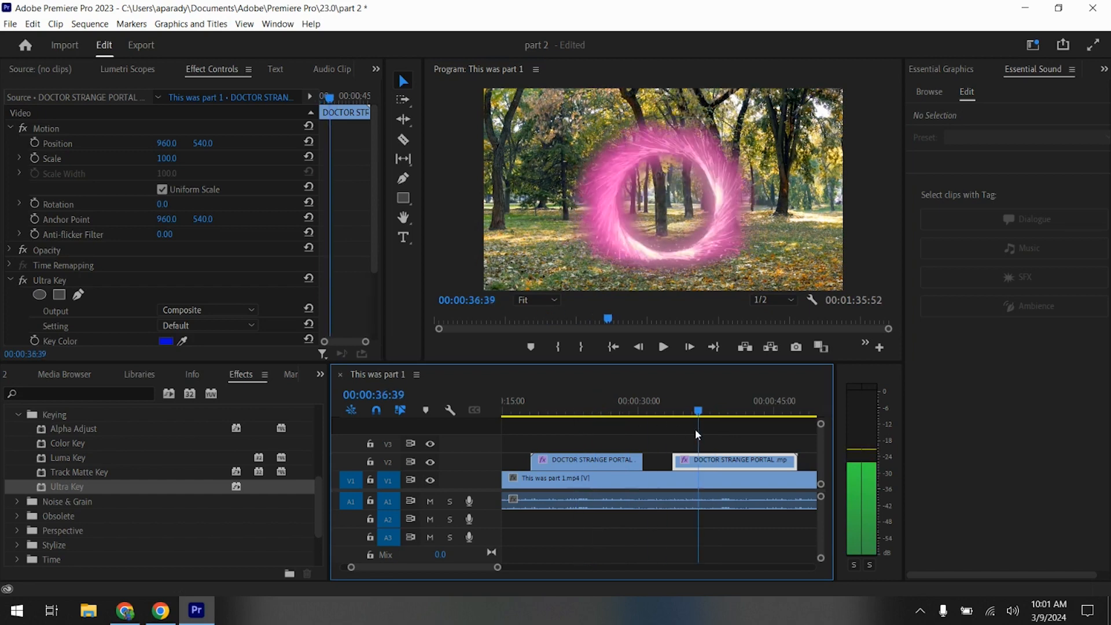
Delete the first portal clip from V2, move the pink portal clip earlier to start at about 21 seconds, and play it back
click(582, 467)
key(Delete)
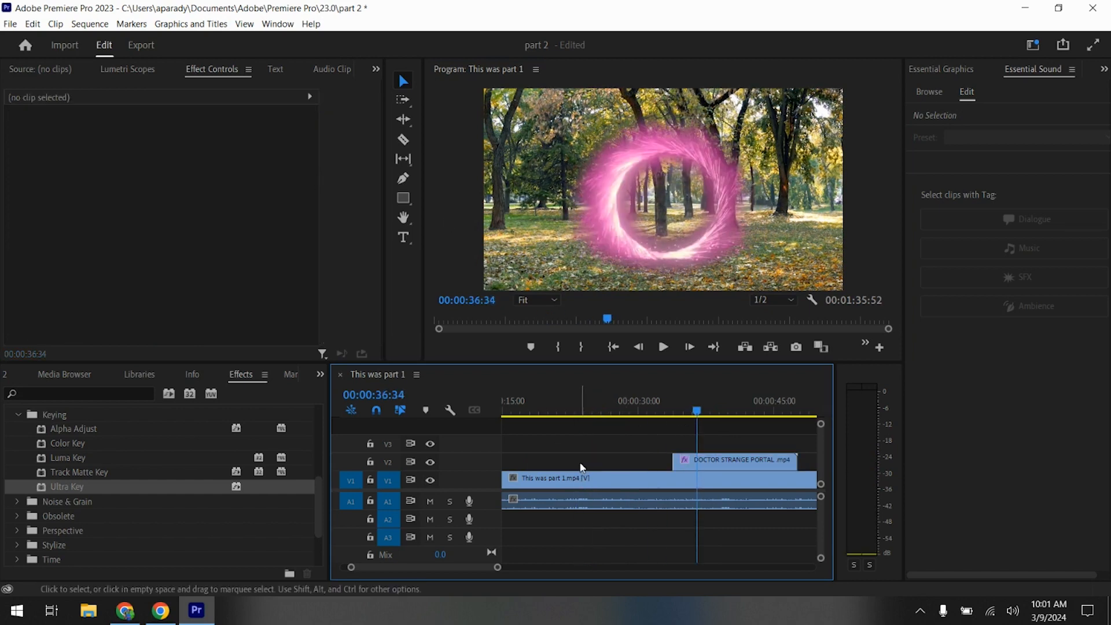
drag(696, 464, 635, 459)
drag(697, 411, 551, 388)
click(663, 347)
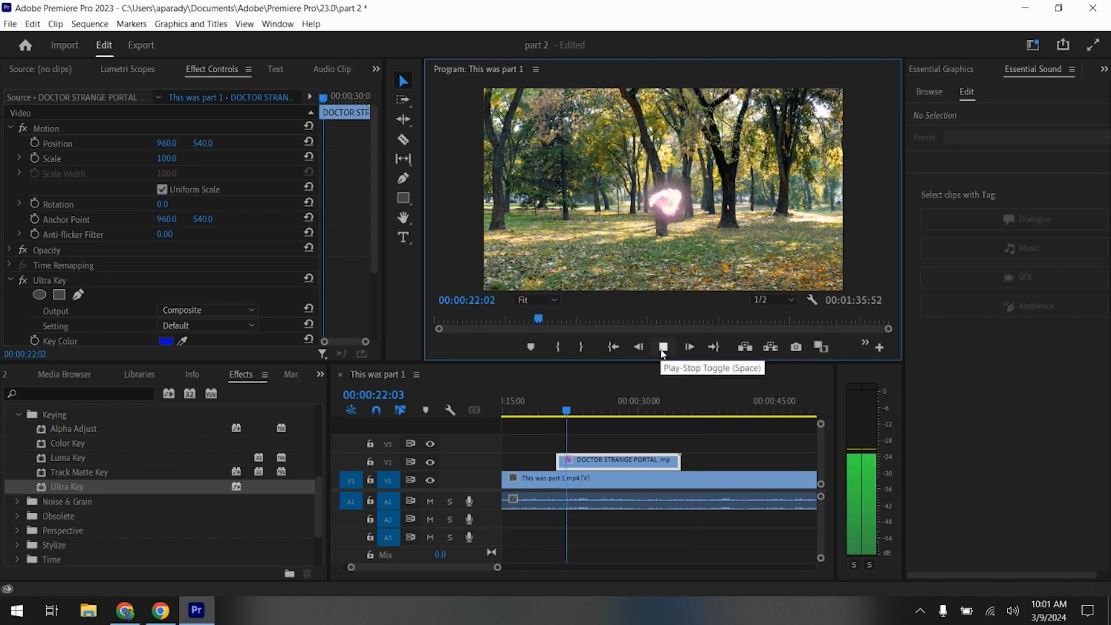
click(662, 350)
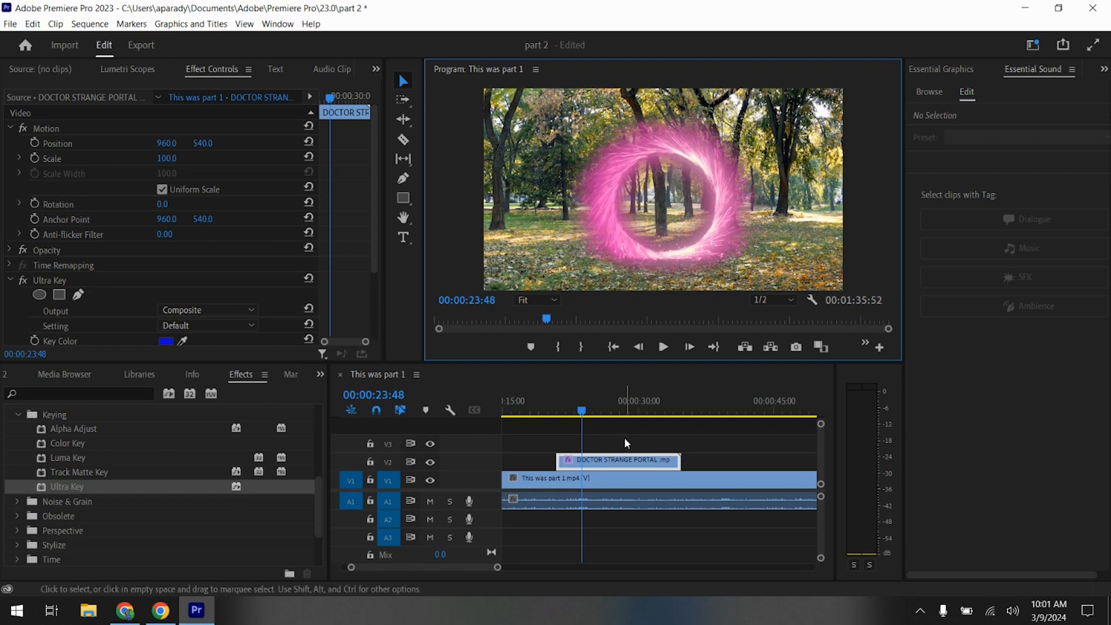
Reposition the pink portal in the frame to about 909.7, 501.3 and resize it to a scale of about 72.6
click(610, 230)
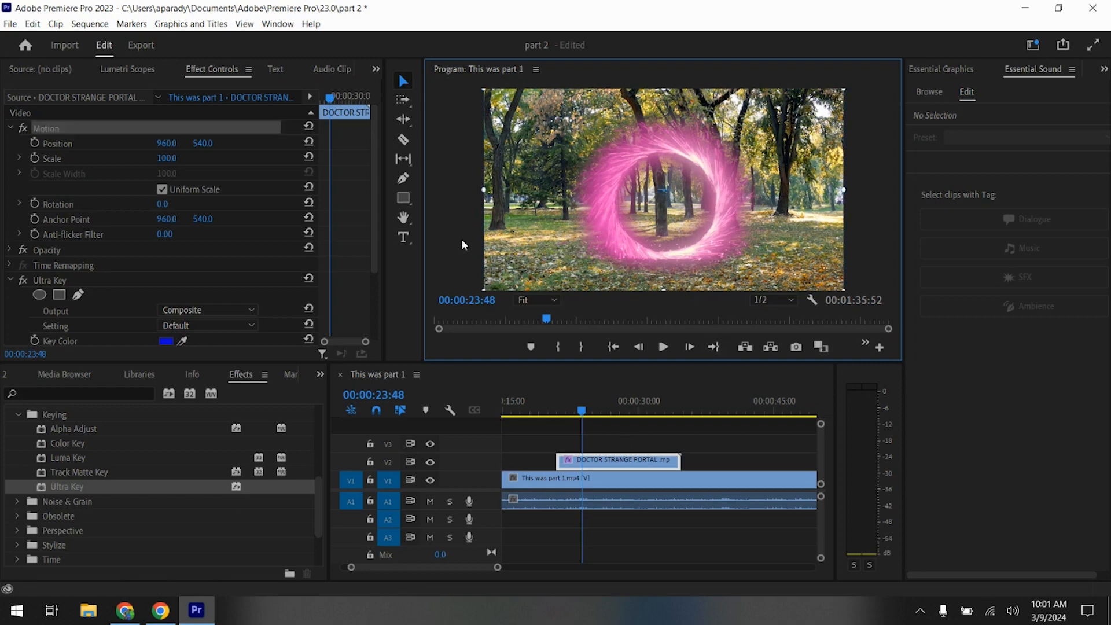
drag(483, 191, 428, 183)
drag(592, 260, 581, 234)
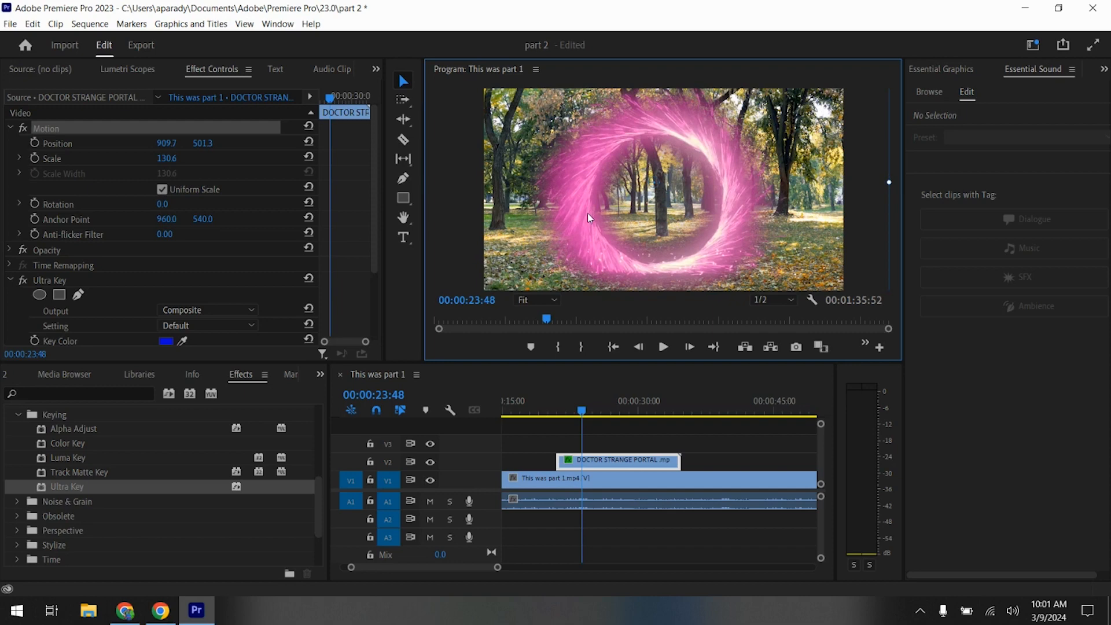
drag(889, 183, 787, 197)
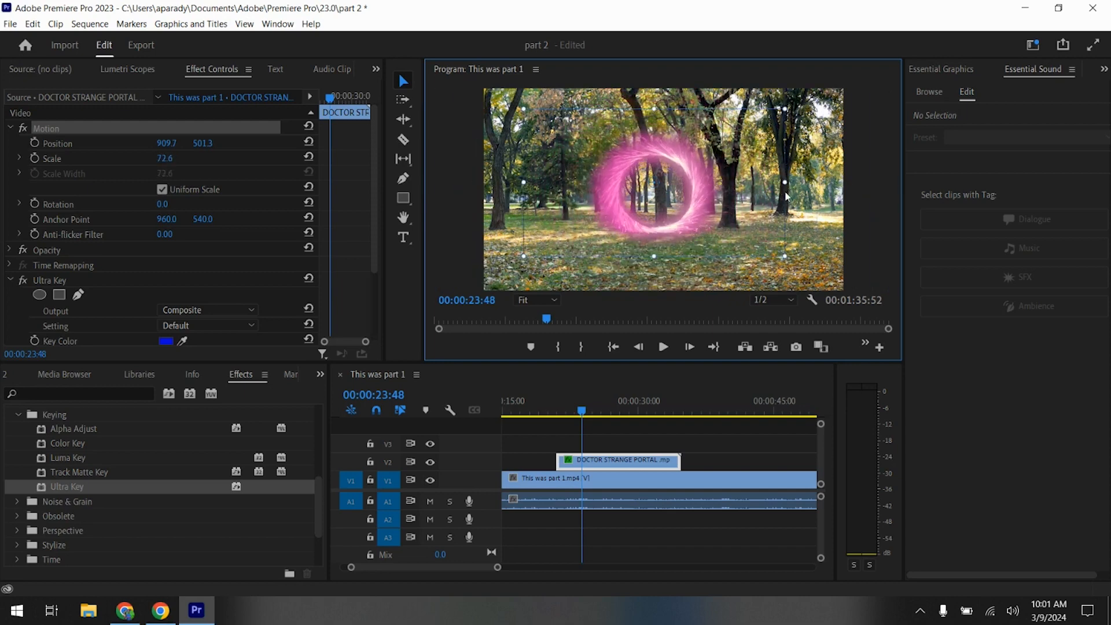
Reselect the portal clip and enlarge it in the frame to a scale of about 134.9
click(497, 199)
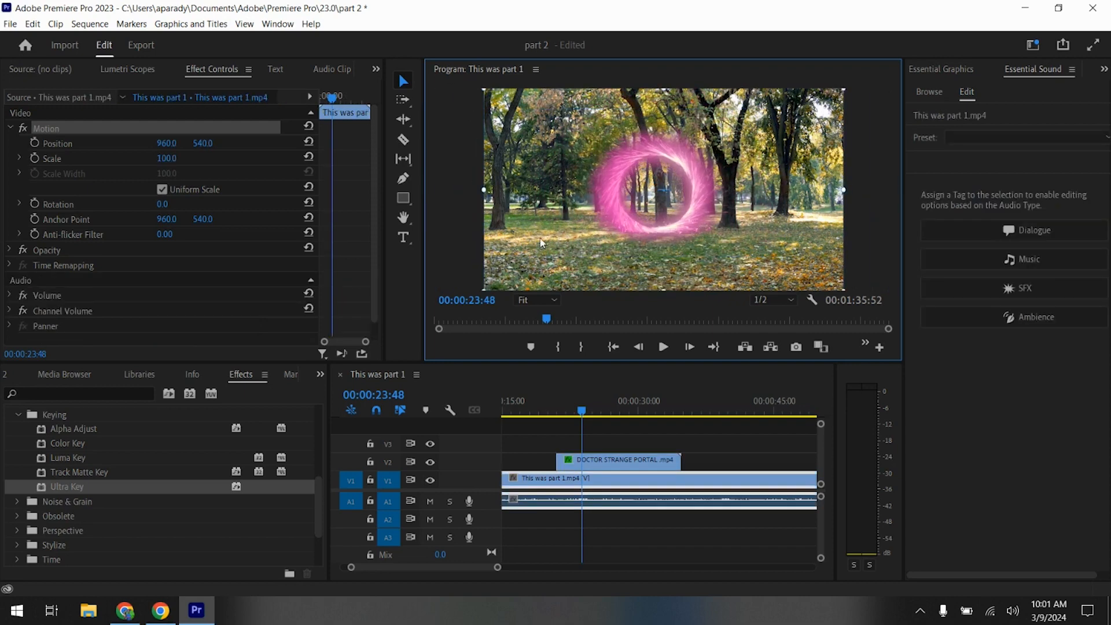
click(628, 466)
click(625, 225)
click(677, 225)
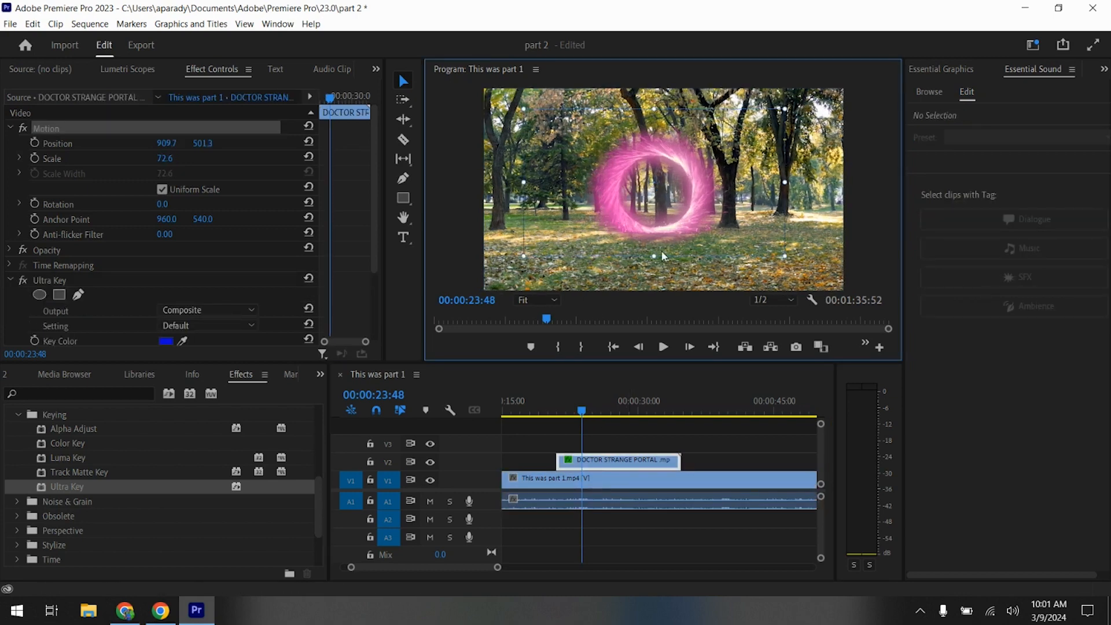
drag(654, 255, 646, 318)
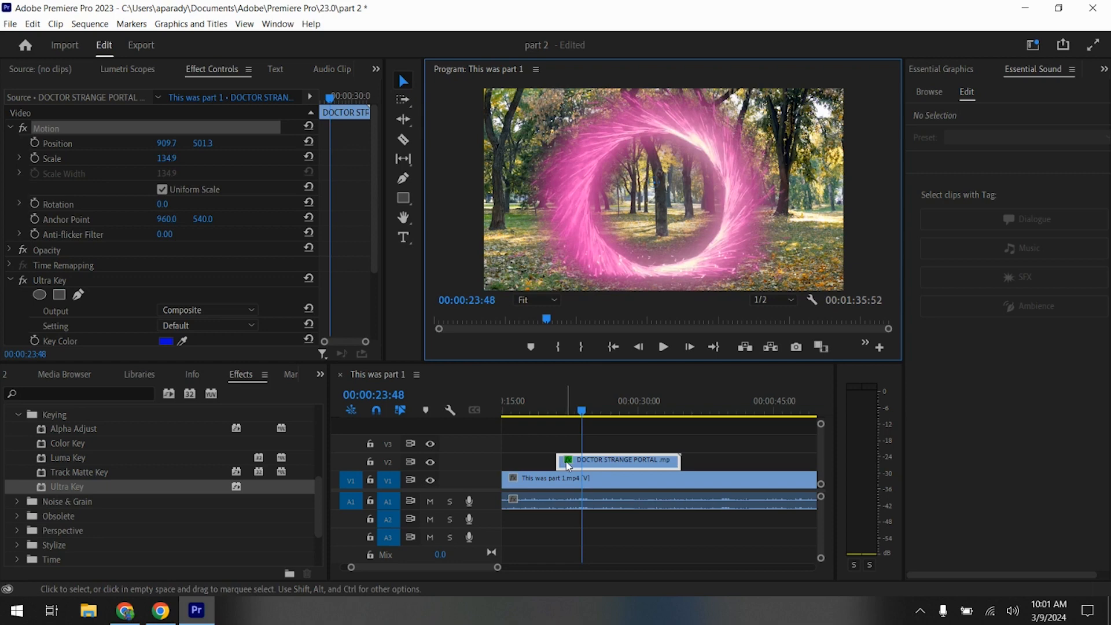
Import warp_portal-63742 from Downloads and place it on track A2 at the start of the portal clip, at about 00:00:20:50
drag(569, 465, 558, 412)
drag(600, 454, 600, 472)
mouse_move(558, 412)
mouse_down()
mouse_move(606, 430)
mouse_move(678, 429)
mouse_move(553, 405)
mouse_up()
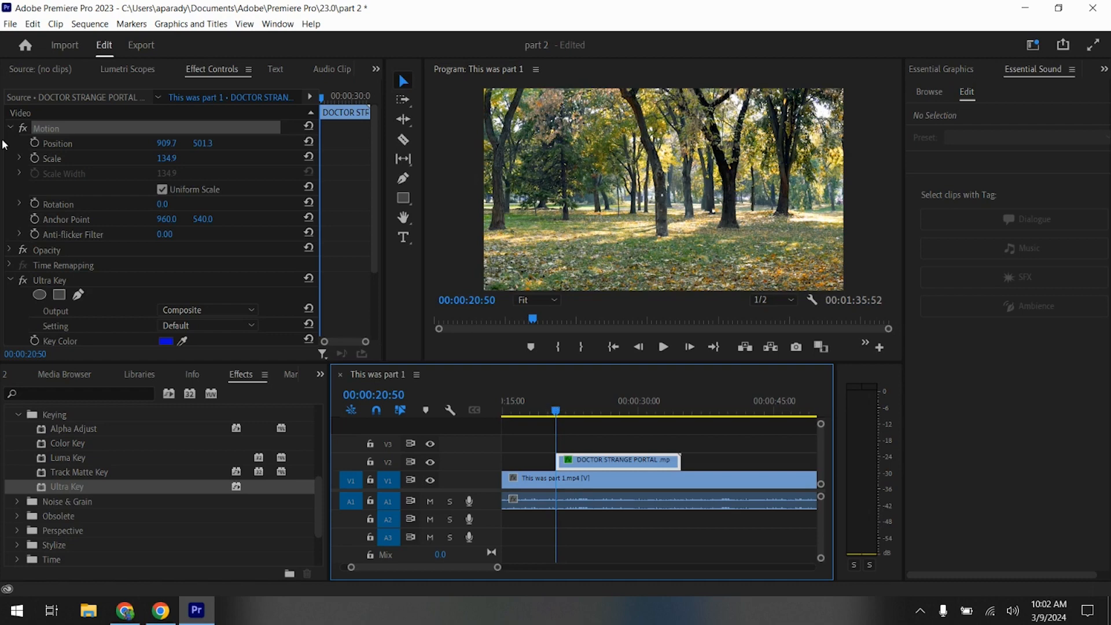
click(13, 24)
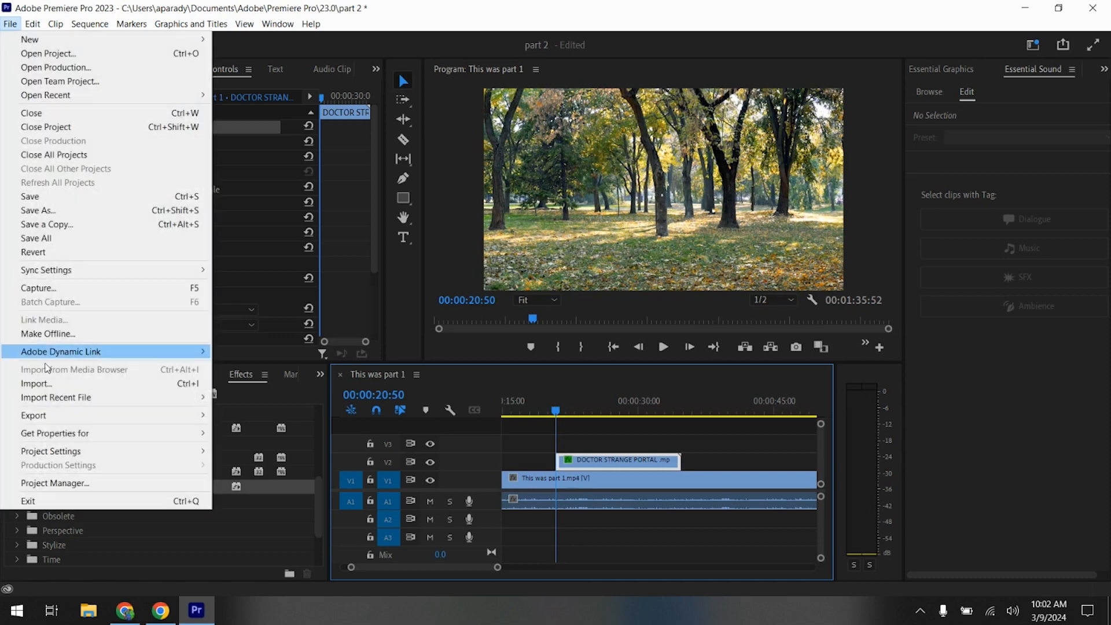
click(58, 390)
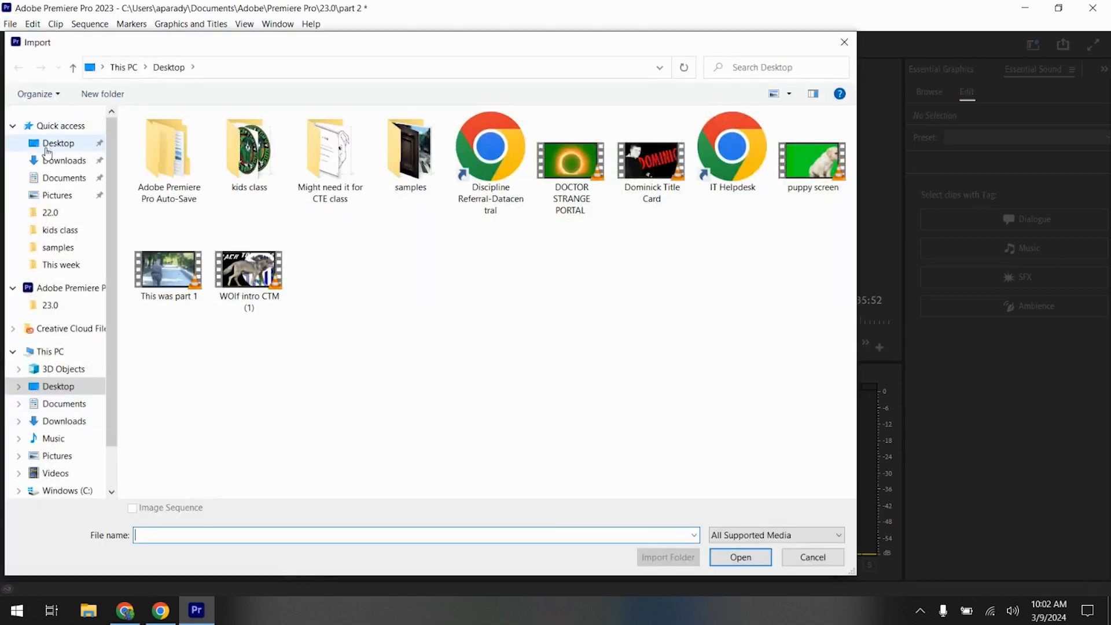
click(62, 161)
click(170, 174)
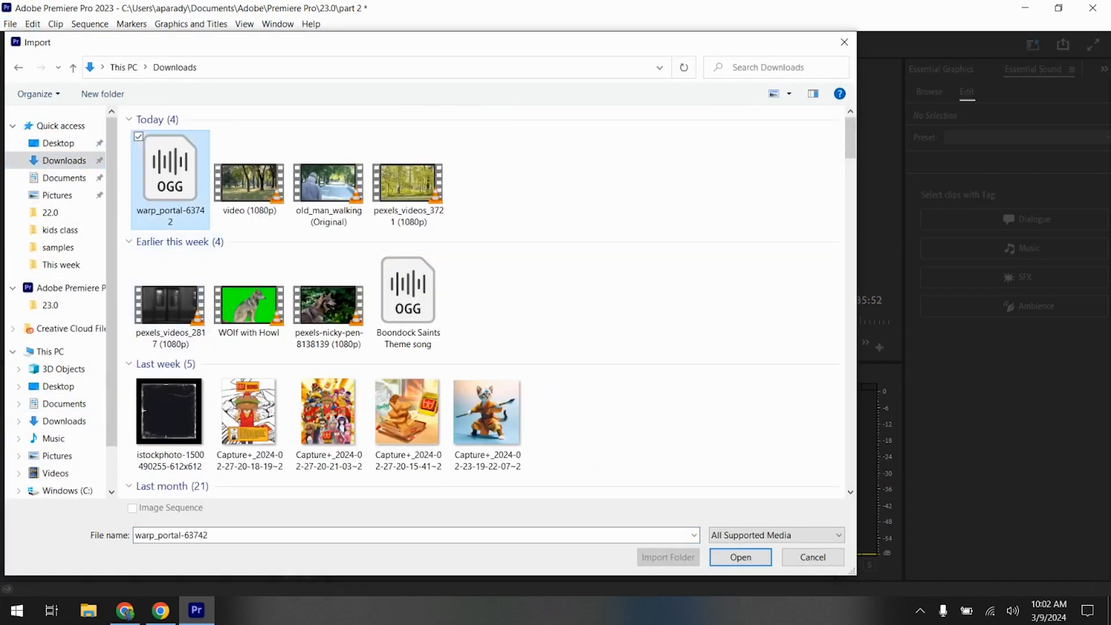
click(741, 556)
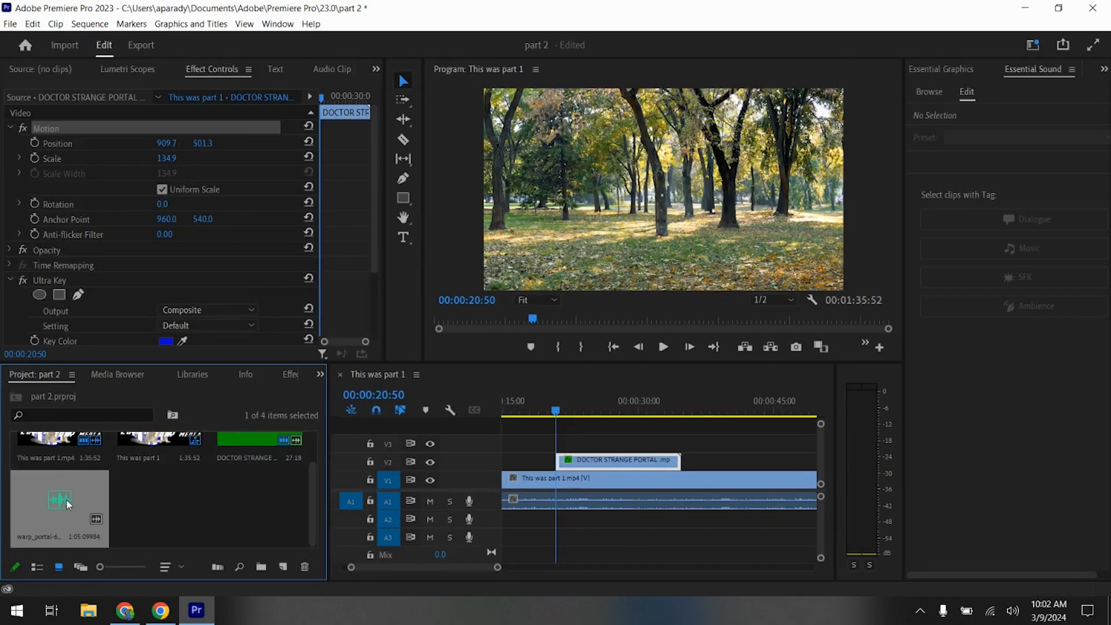
drag(441, 585, 592, 543)
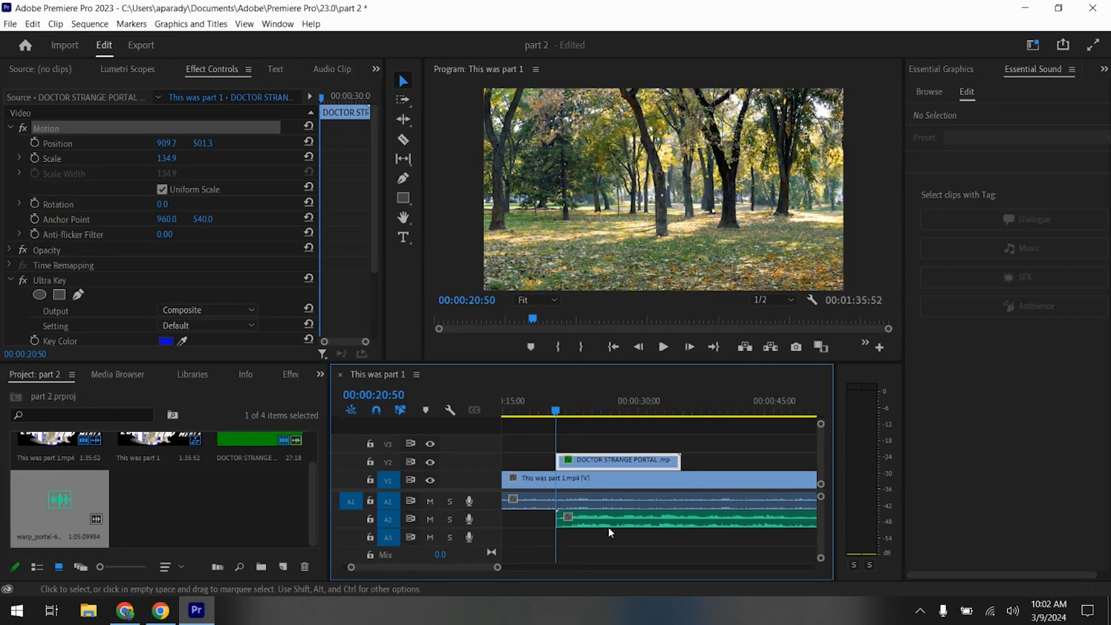
Play the portal section with track A1 muted, tag the warp portal sound as Music and set its clip level to about -8.7 dB
click(662, 346)
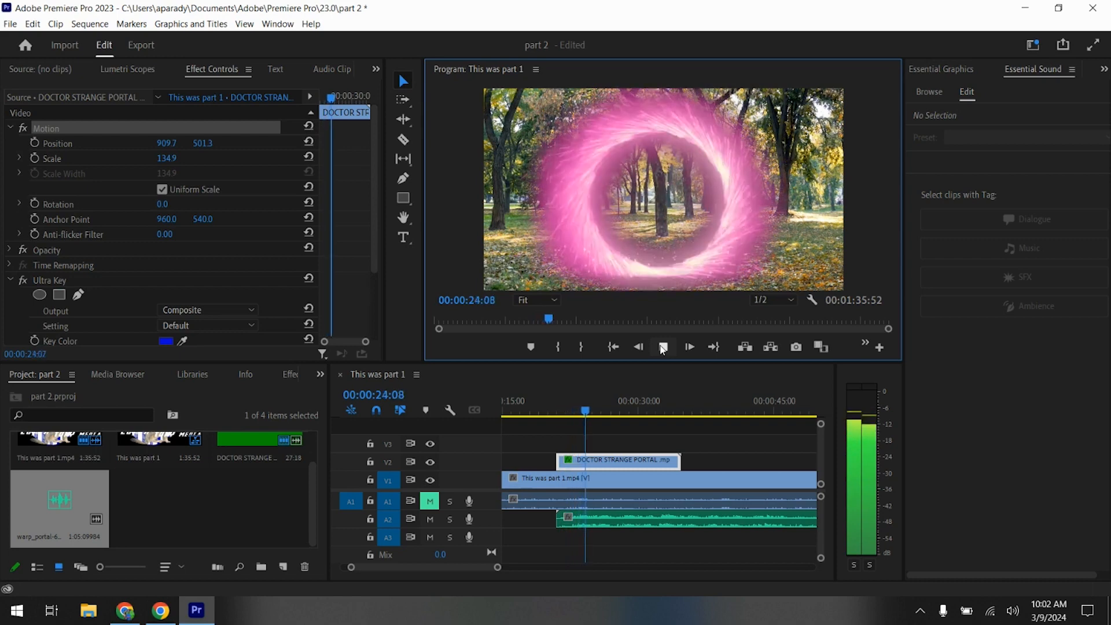
click(668, 524)
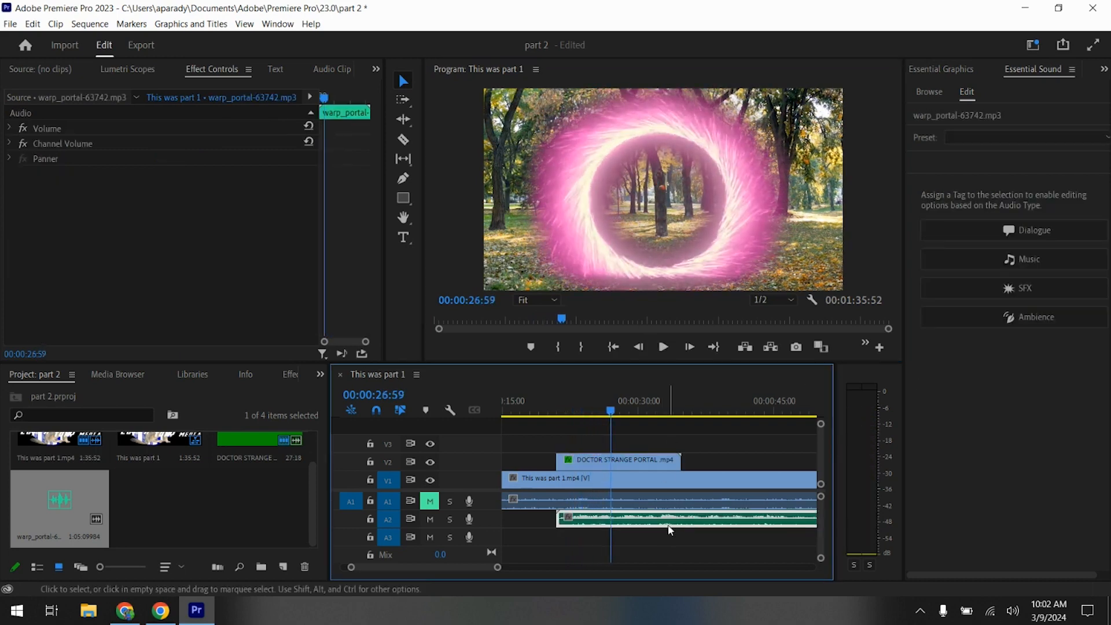
click(1033, 258)
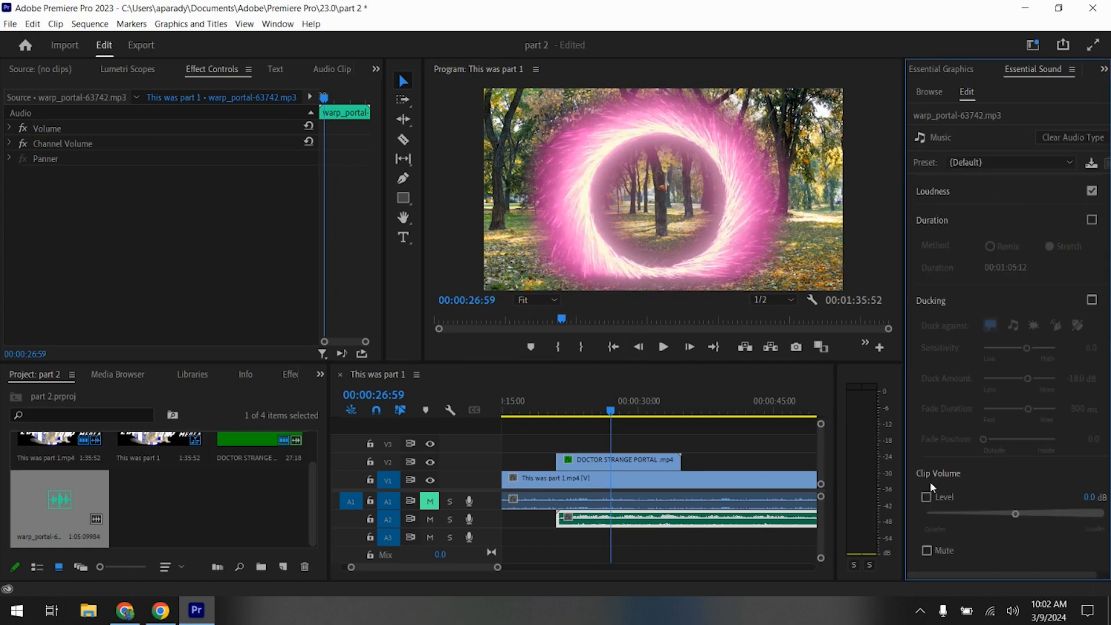
click(927, 497)
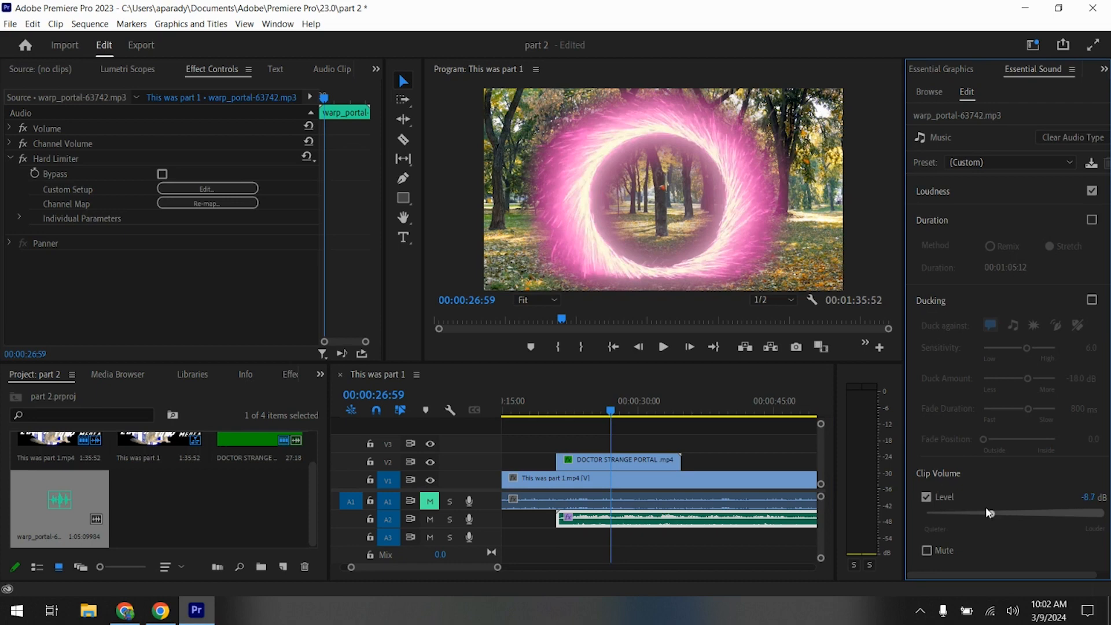
Play the portal section again from its start and lower the warp portal sound's clip level to -14.0 dB
drag(607, 411, 561, 411)
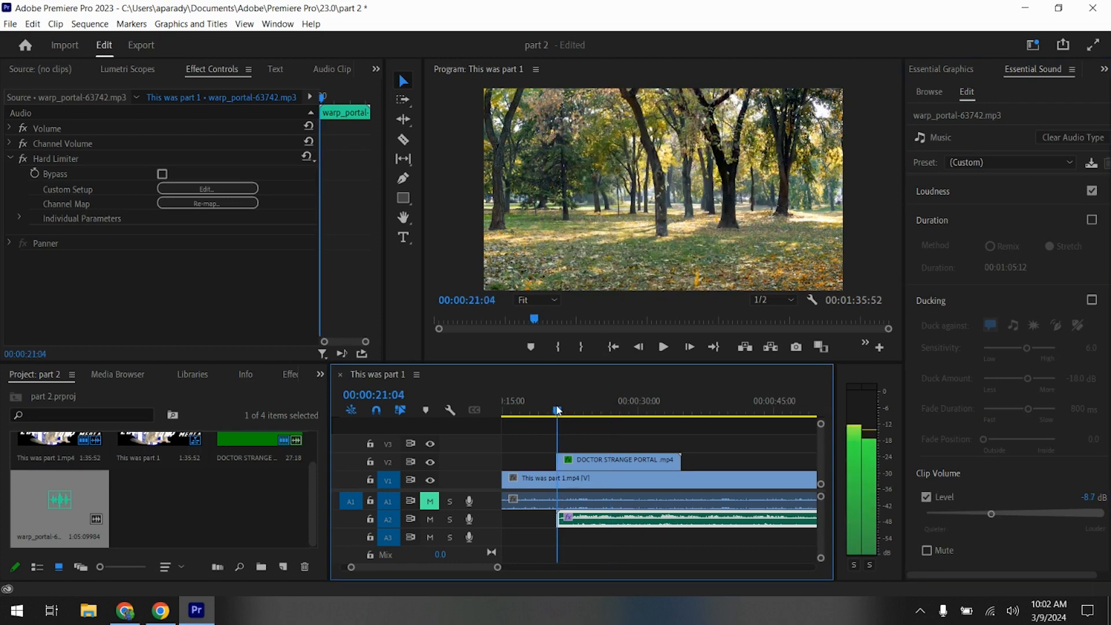
click(663, 347)
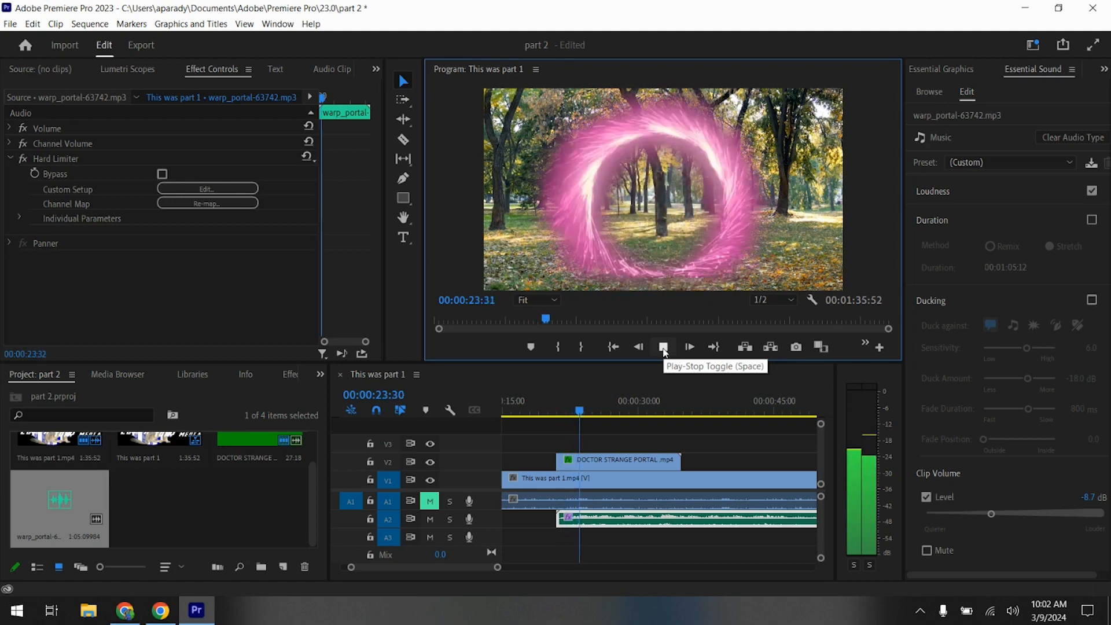
drag(988, 517, 978, 516)
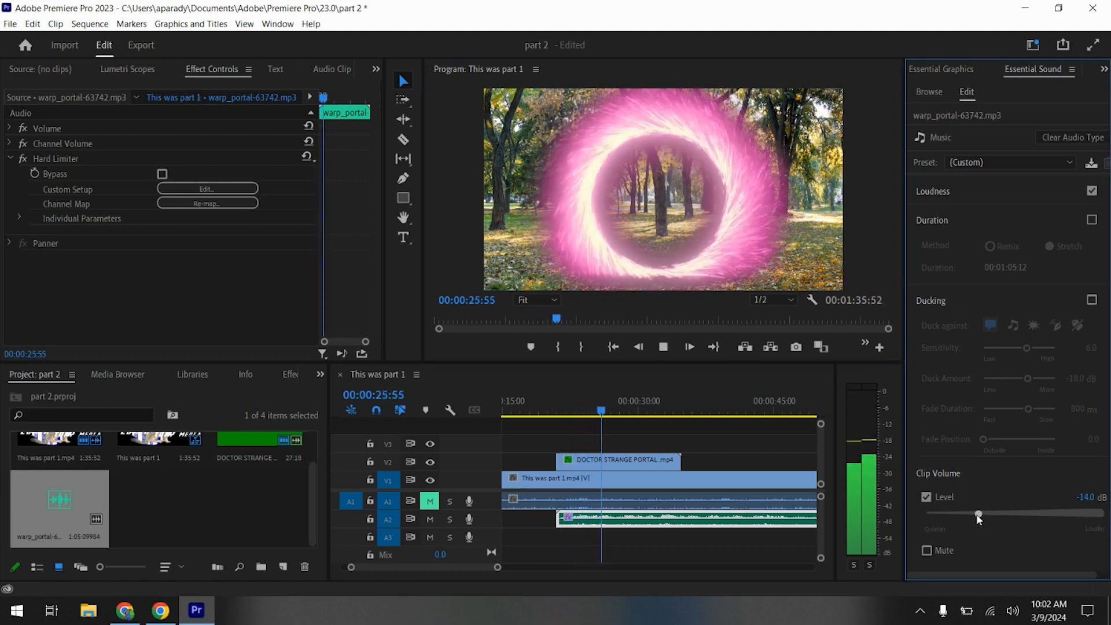
click(665, 349)
Cut the warp portal sound on A2 at about 00:00:33:38 with the Razor tool and delete the part after the cut
click(404, 142)
click(674, 518)
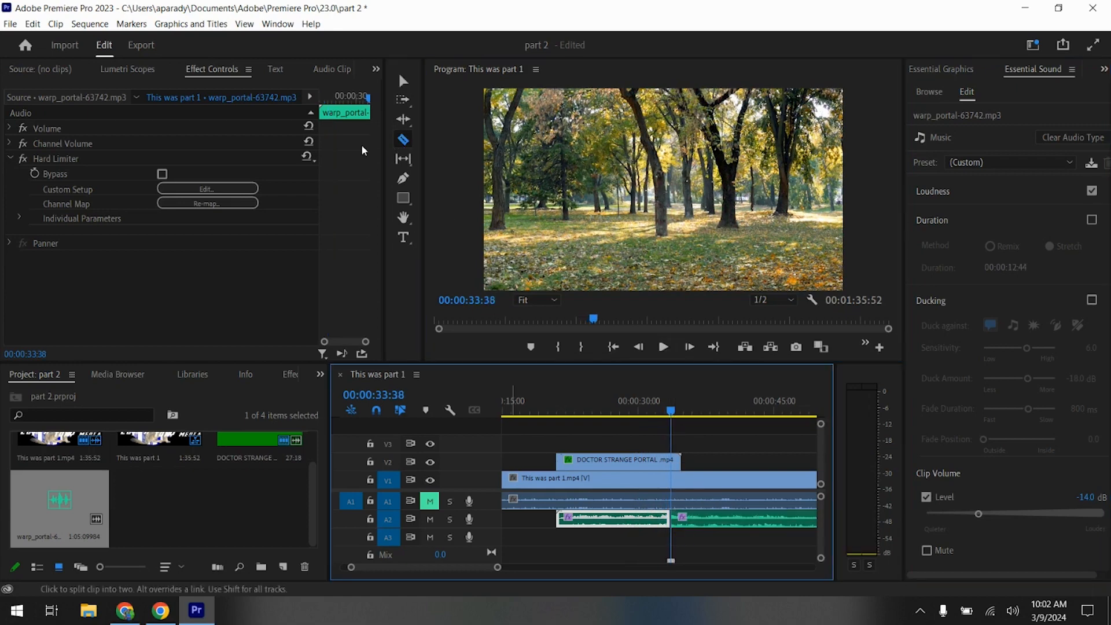
click(404, 83)
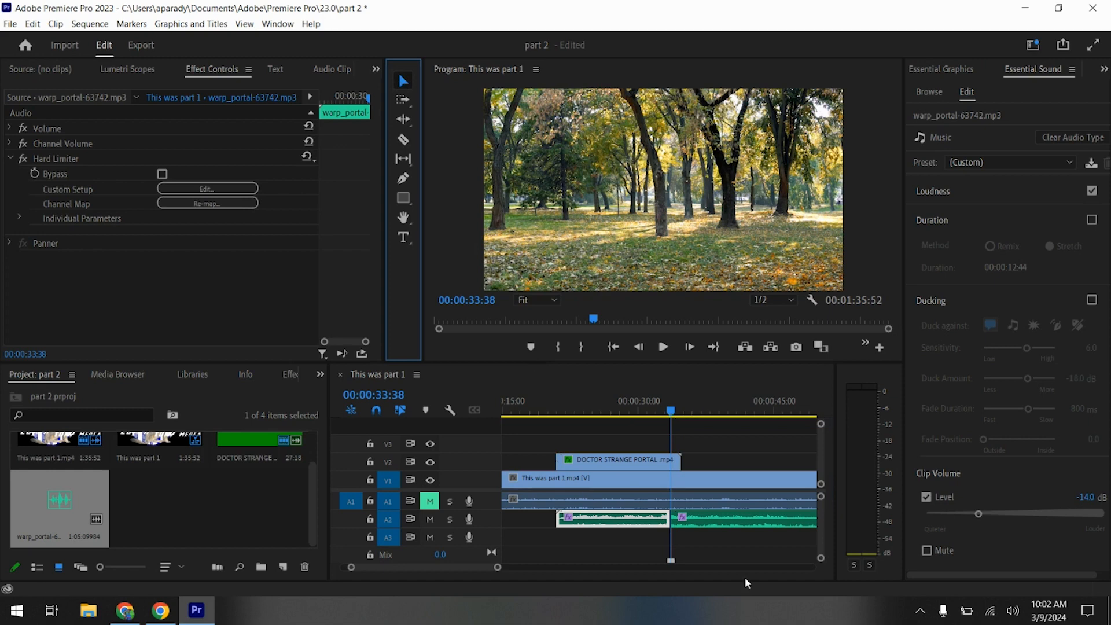
click(742, 525)
key(Delete)
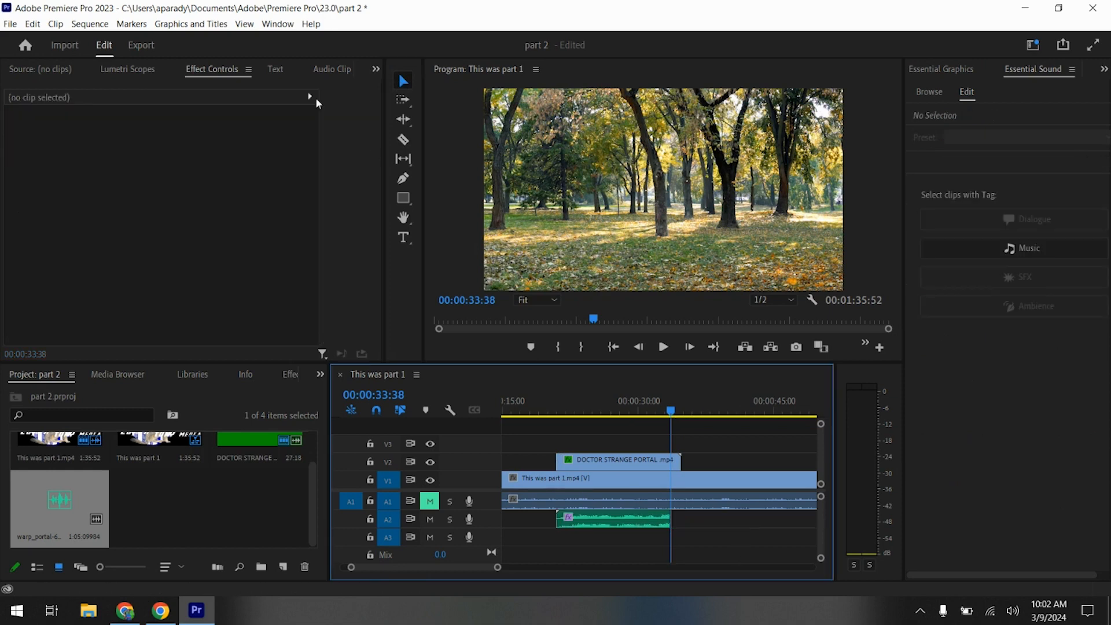
Cut the portal clip on V2 at 00:00:33:38, level with the end of the sound, and delete the leftover piece
click(400, 139)
click(677, 460)
click(404, 81)
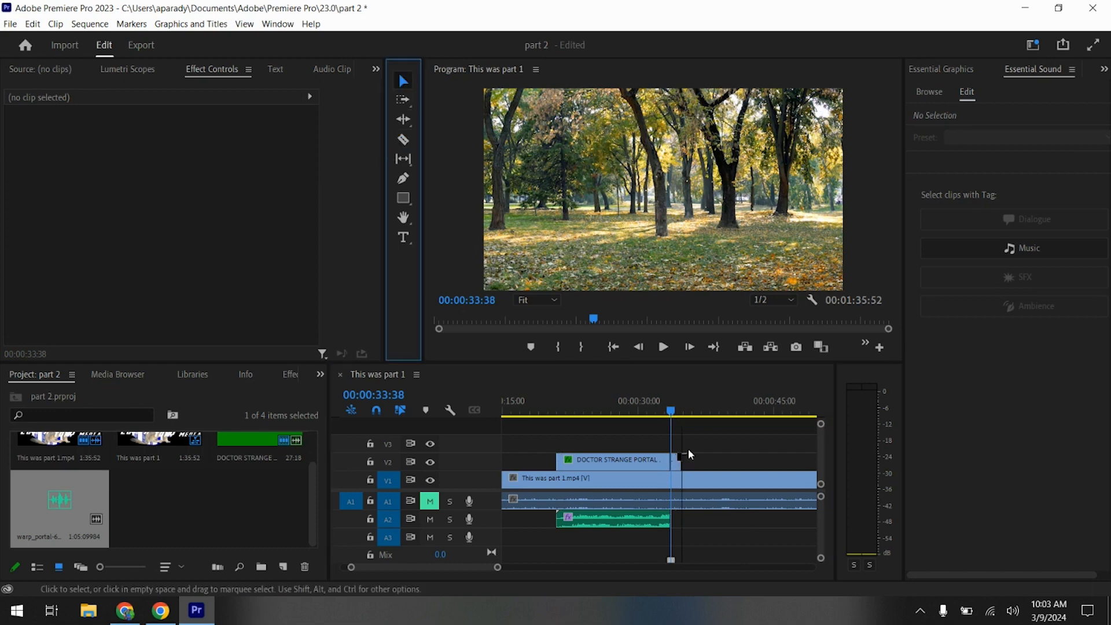
click(676, 464)
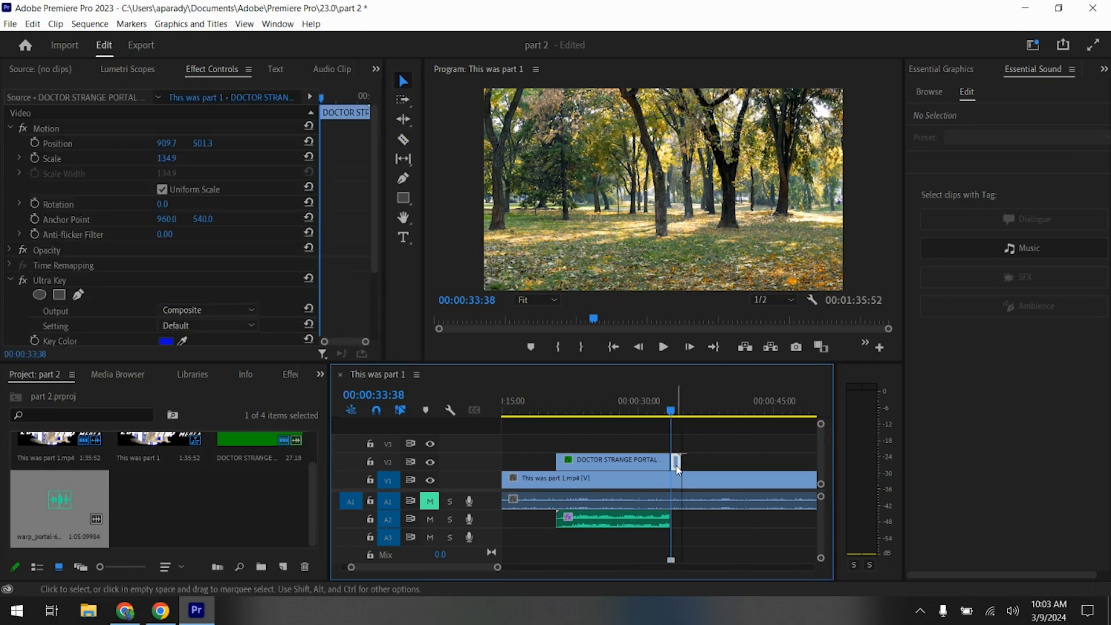
key(Delete)
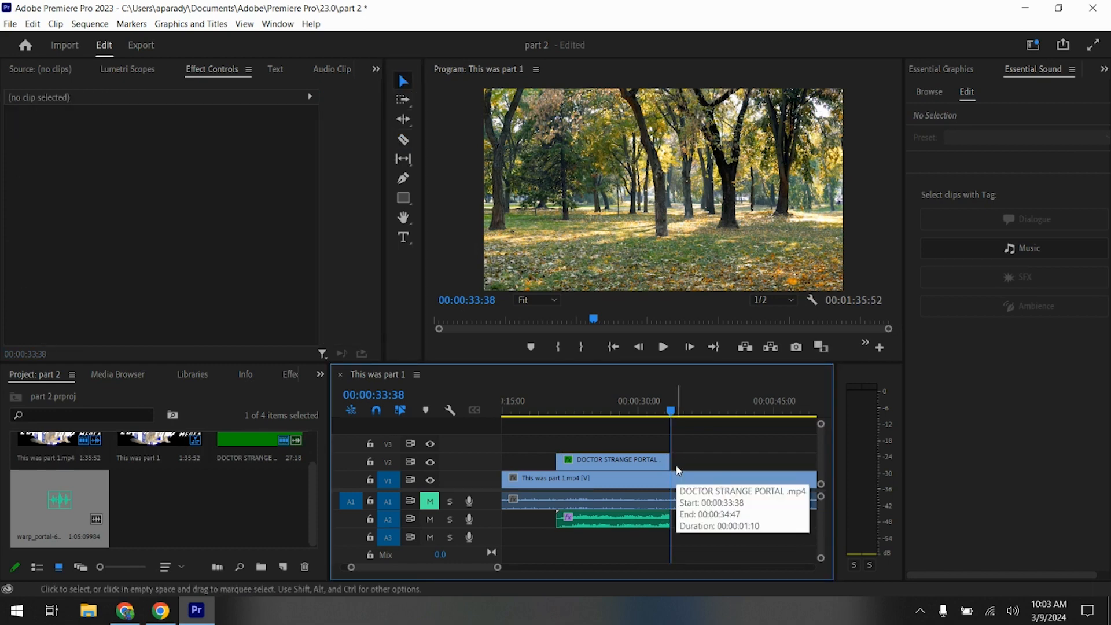
Play the sequence from the beginning into the portal section and unmute track A1
click(606, 463)
click(630, 524)
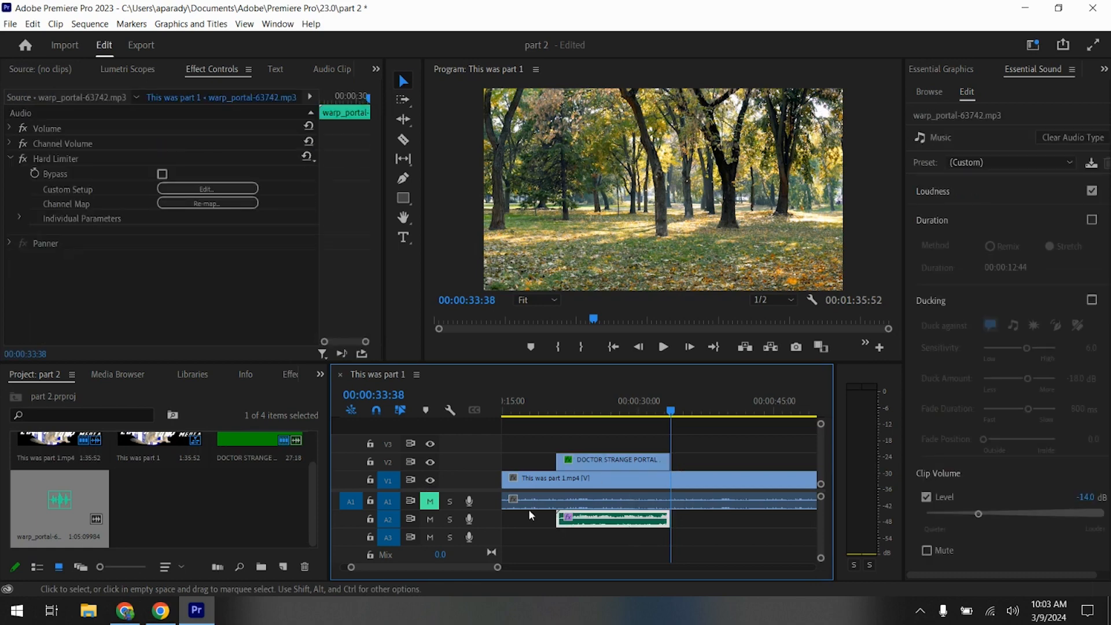
drag(496, 572, 599, 586)
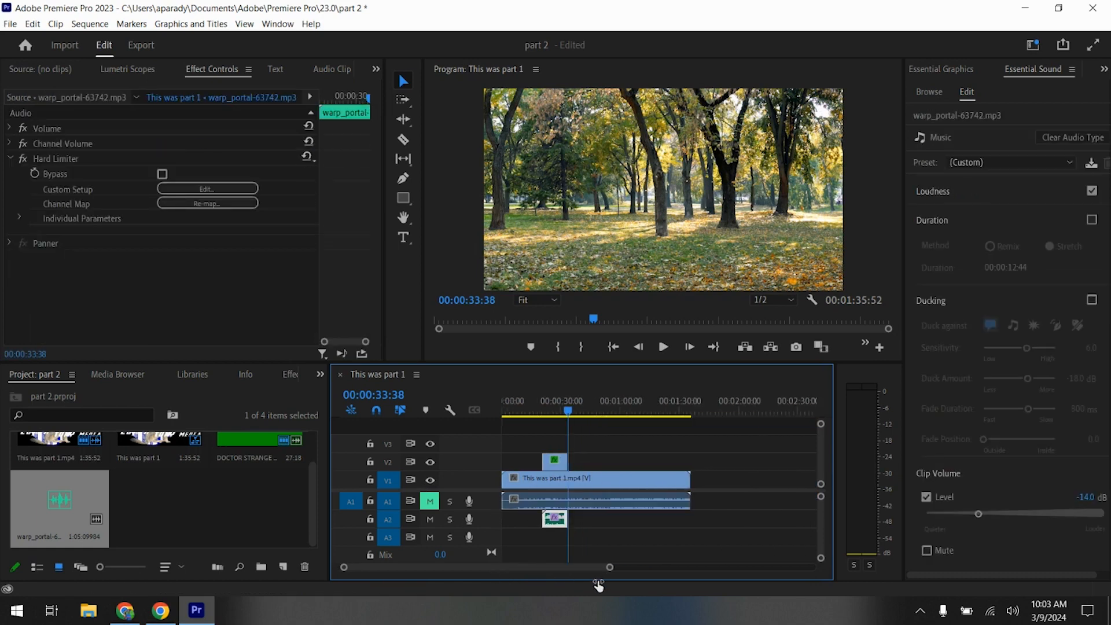
drag(568, 415, 475, 407)
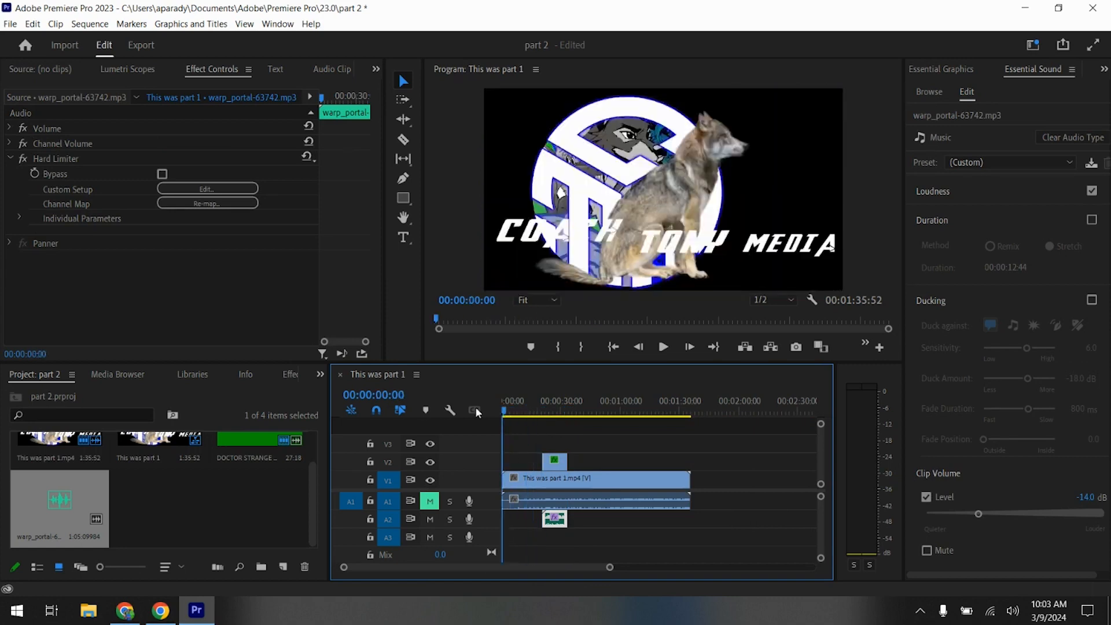
click(664, 347)
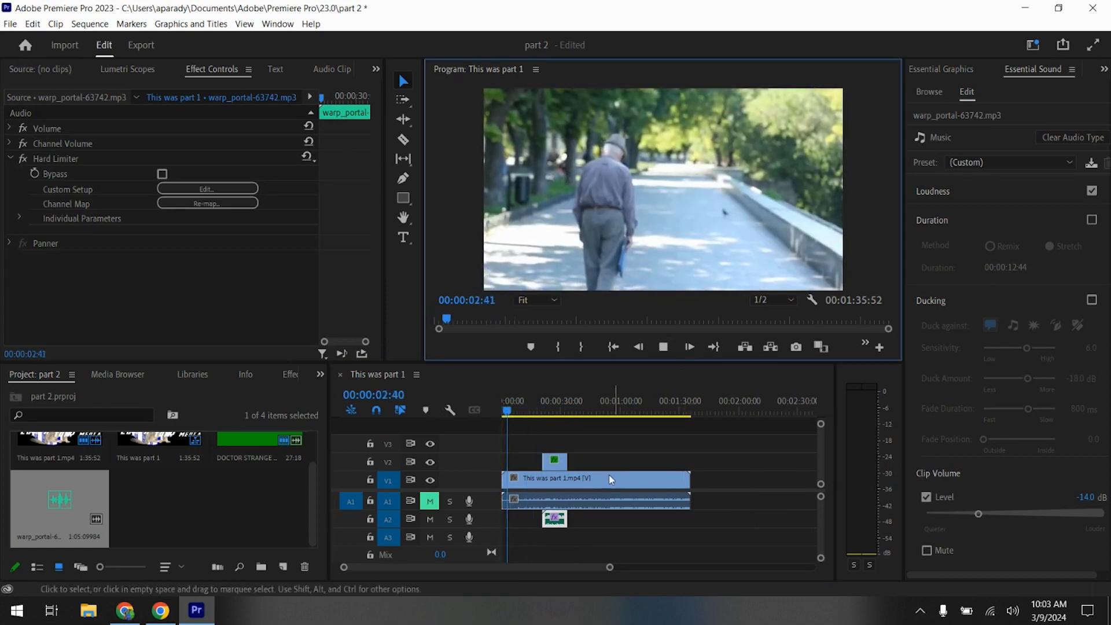
click(430, 500)
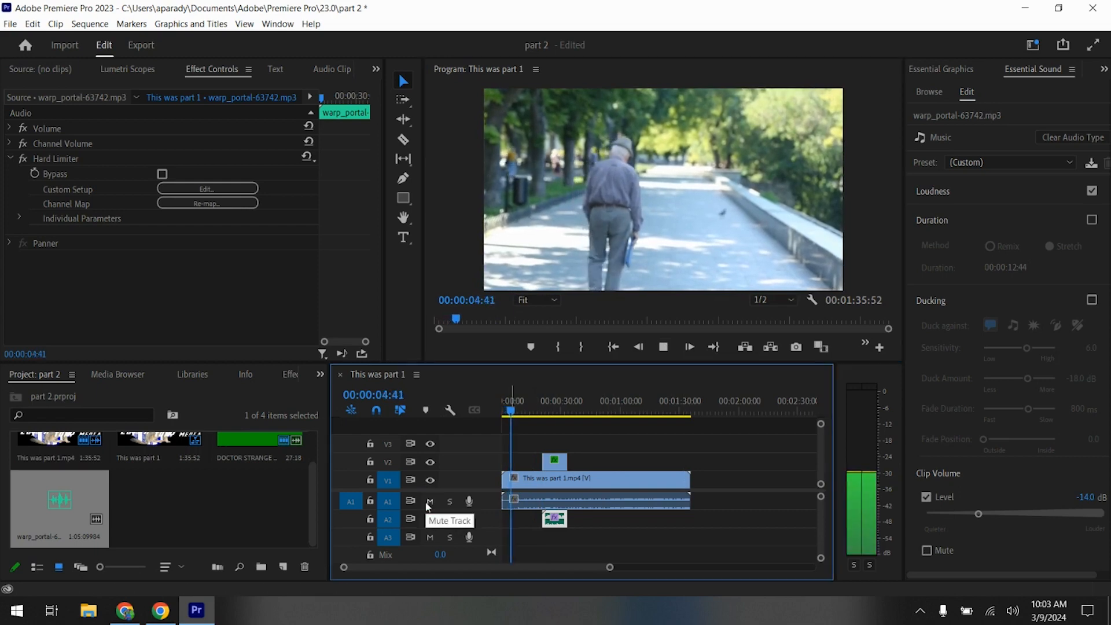
drag(610, 567, 579, 561)
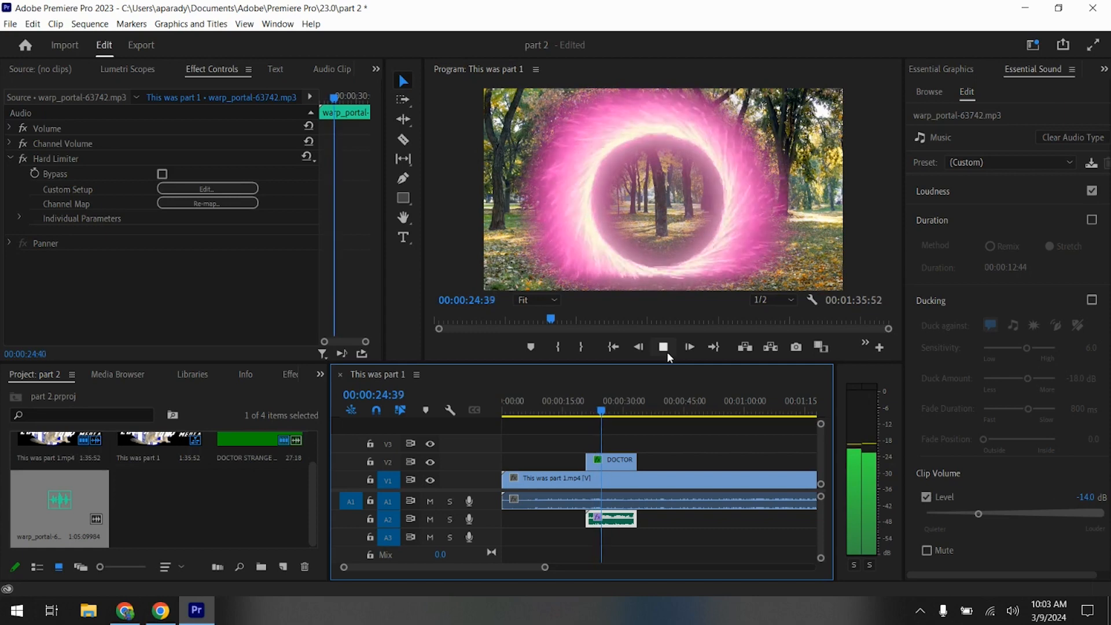
click(666, 352)
Split the This was part 1 clip with the Razor tool at the start and end of the portal clip
click(404, 139)
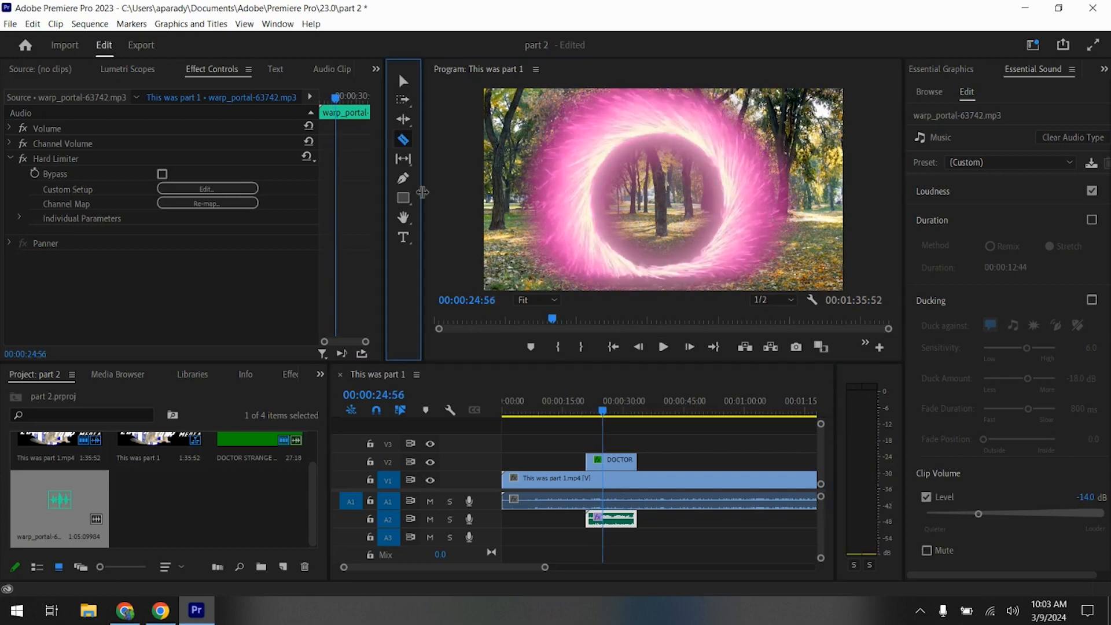
click(588, 501)
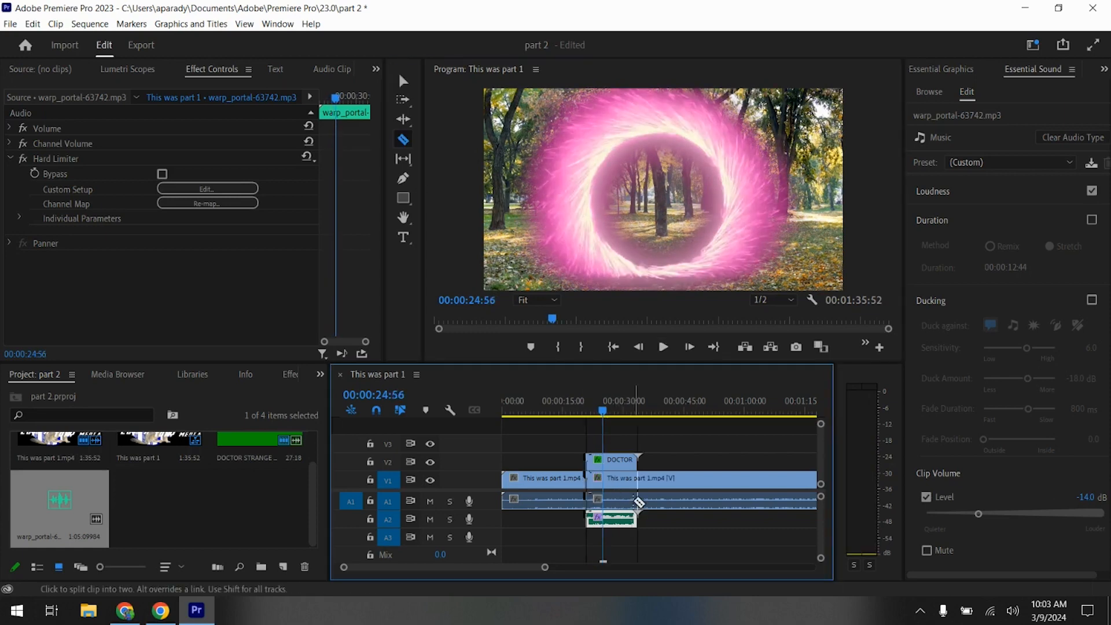
click(639, 498)
click(403, 81)
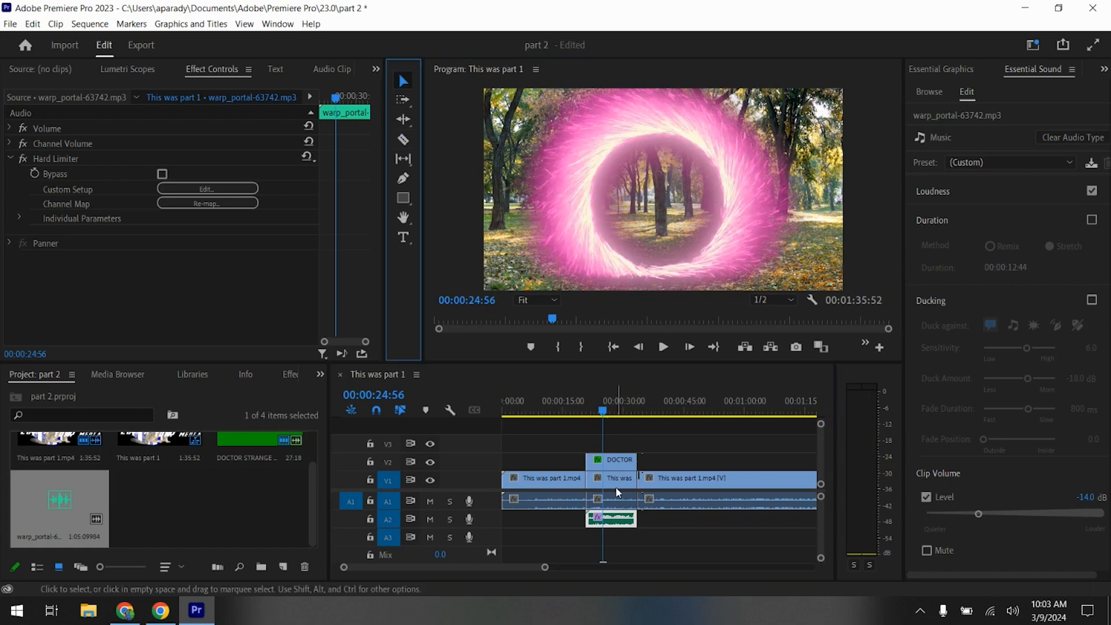
Tag the part 1 segment under the portal as Music, lower its clip level to -21.3 dB, and play back the section
click(623, 502)
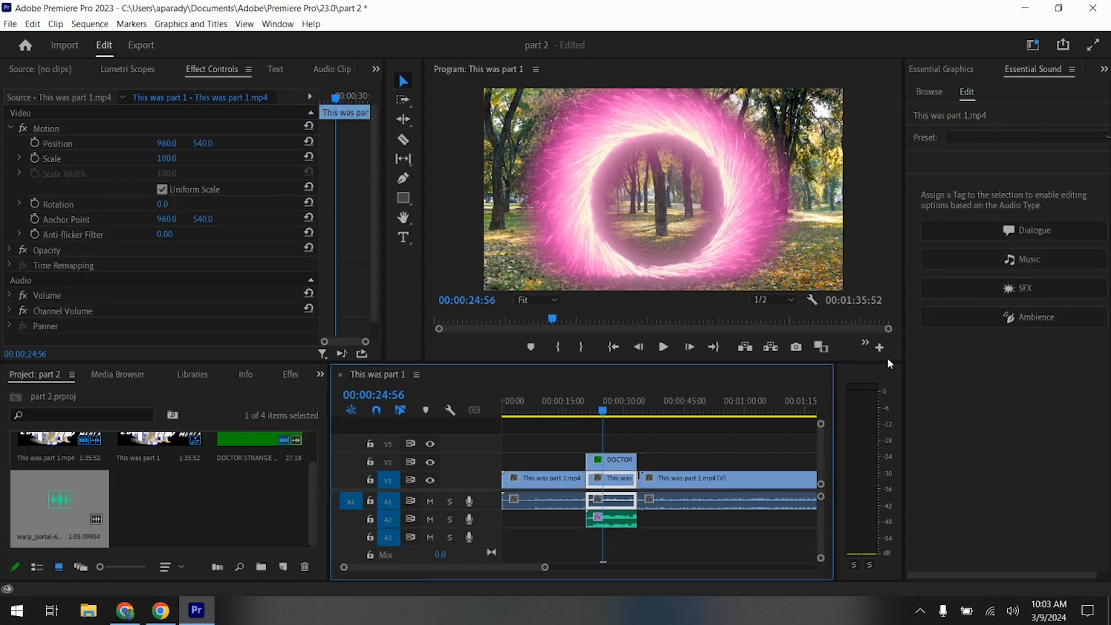
click(1008, 260)
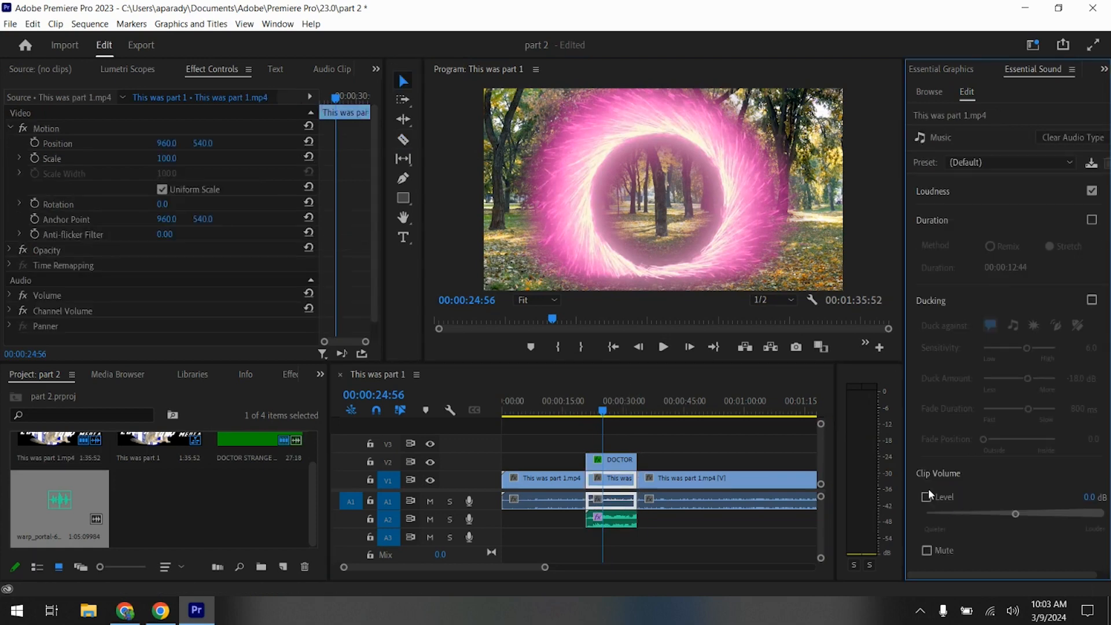
drag(1014, 514, 963, 515)
drag(604, 409, 580, 405)
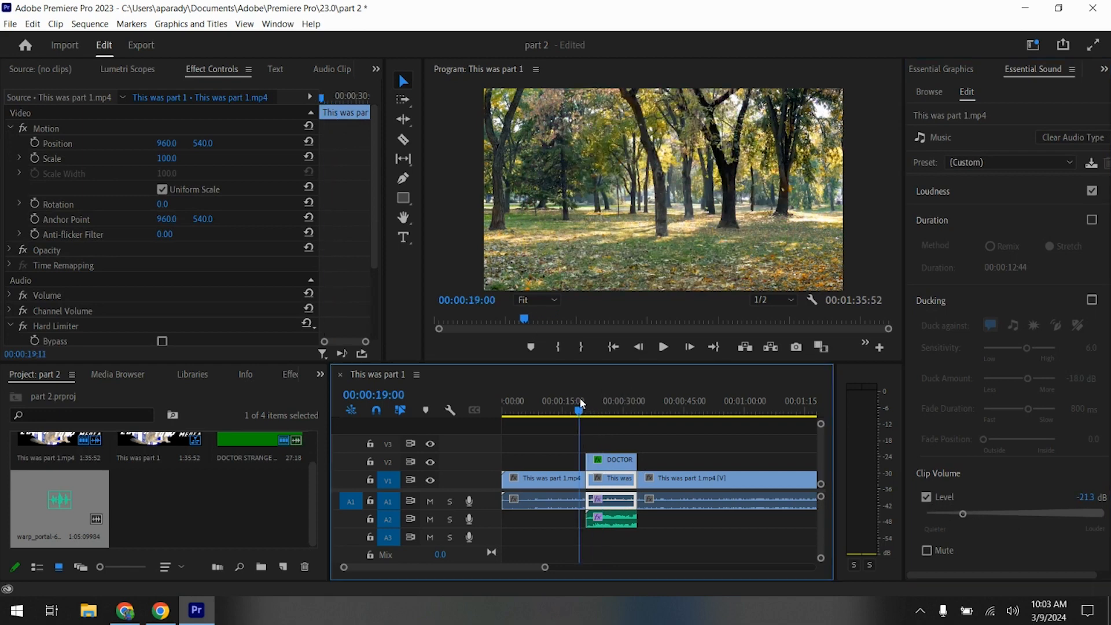
click(662, 348)
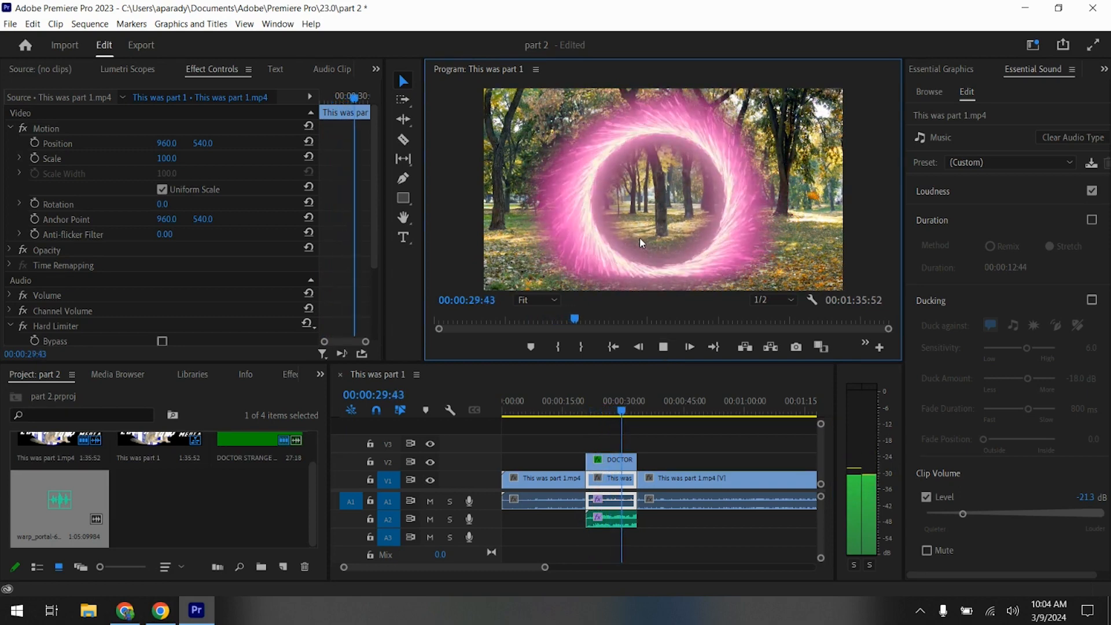
click(668, 349)
Cut the This was part 1 clip at 00:00:38:53 with the Razor tool, delete everything after the cut, and scrub through the shortened sequence
drag(640, 414, 528, 400)
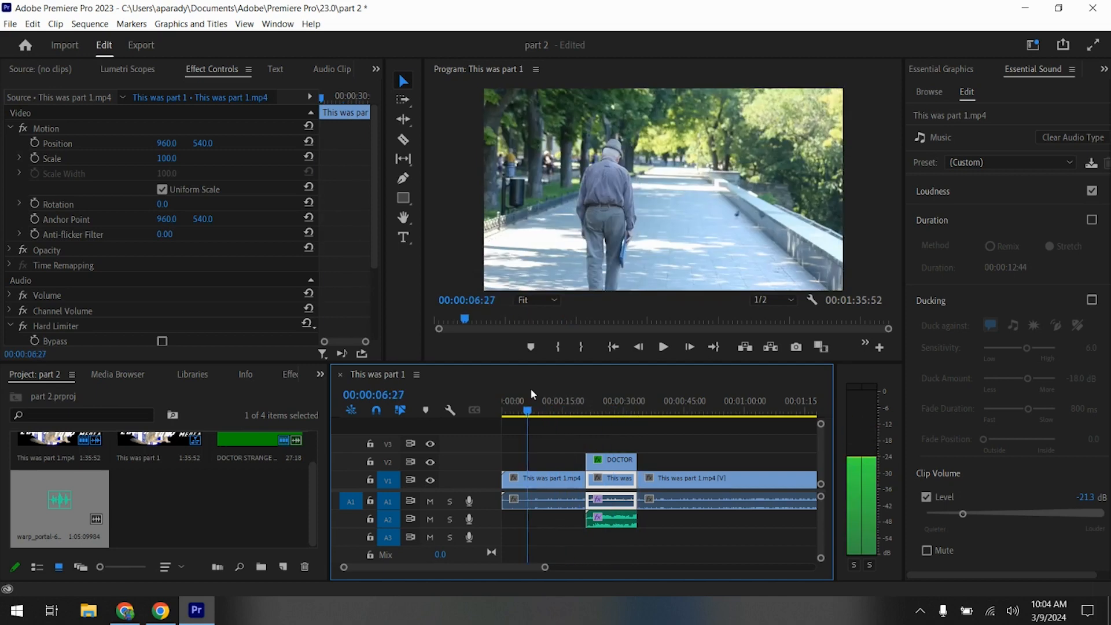
drag(644, 420, 658, 428)
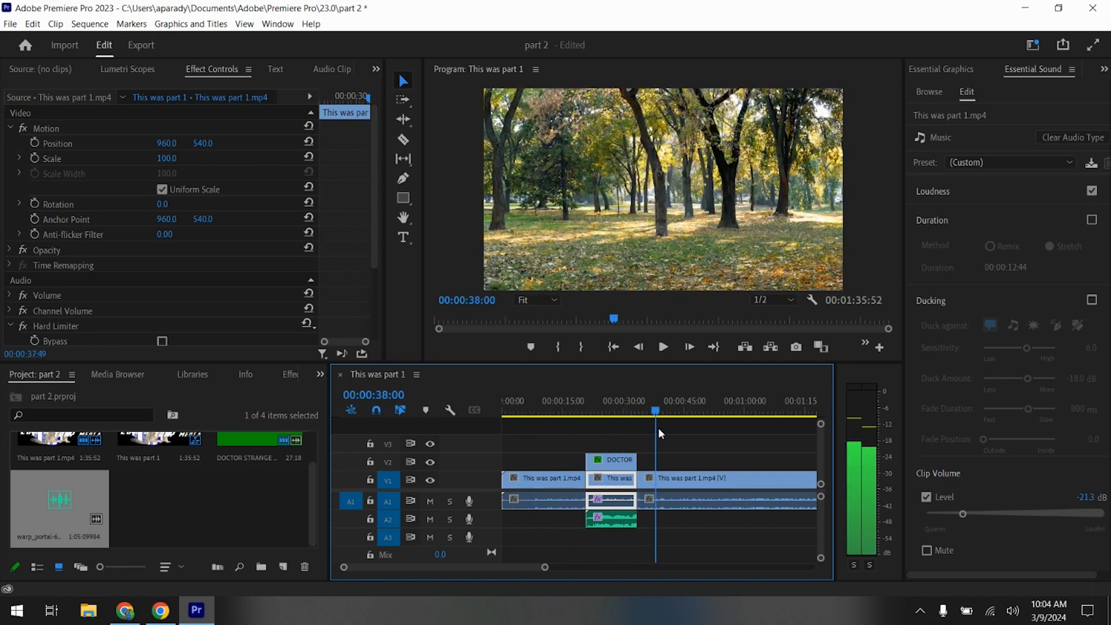
click(403, 139)
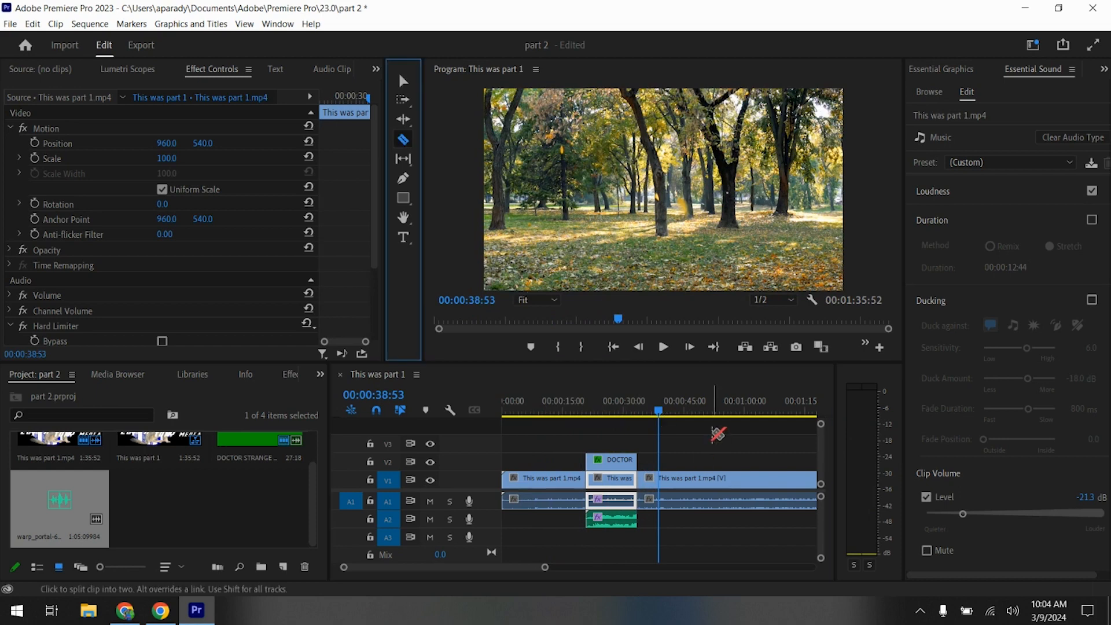
click(662, 478)
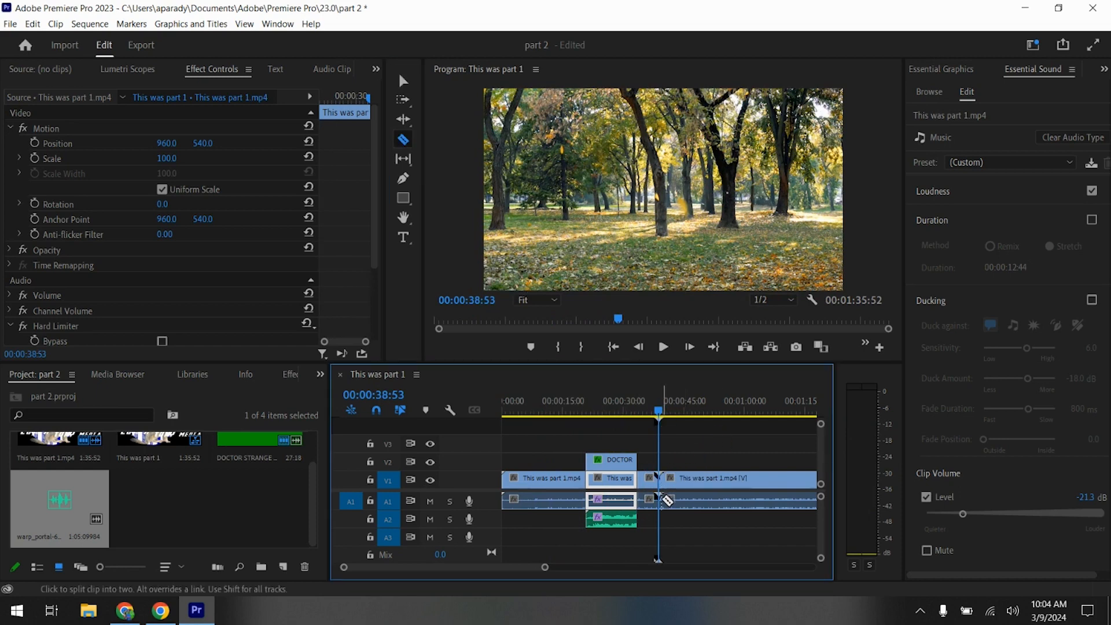
click(403, 81)
click(705, 485)
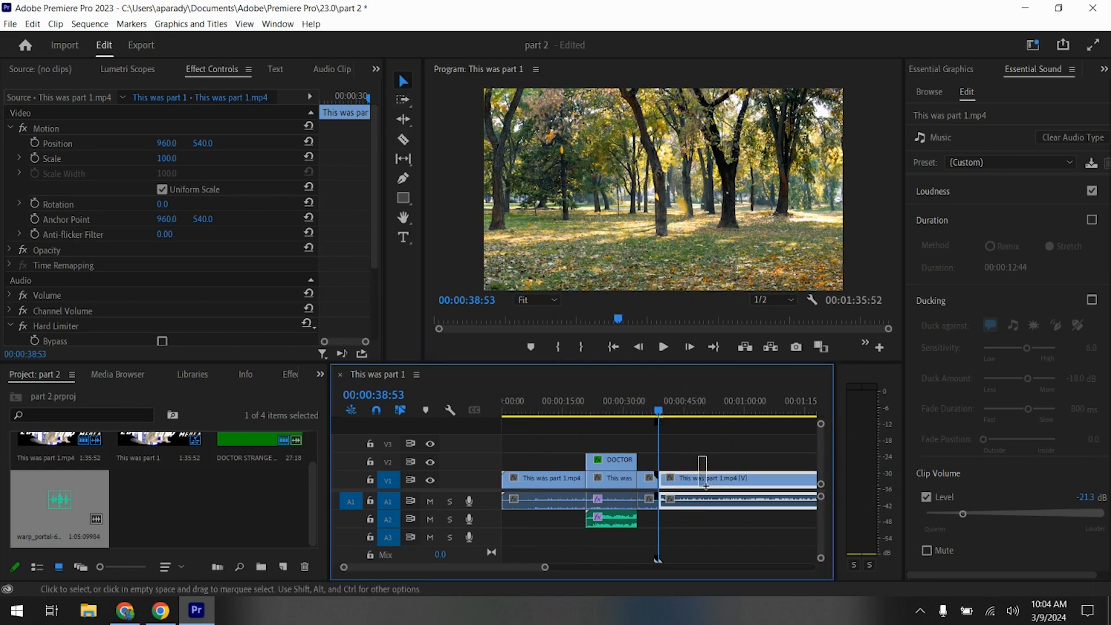
drag(721, 527, 721, 522)
key(Delete)
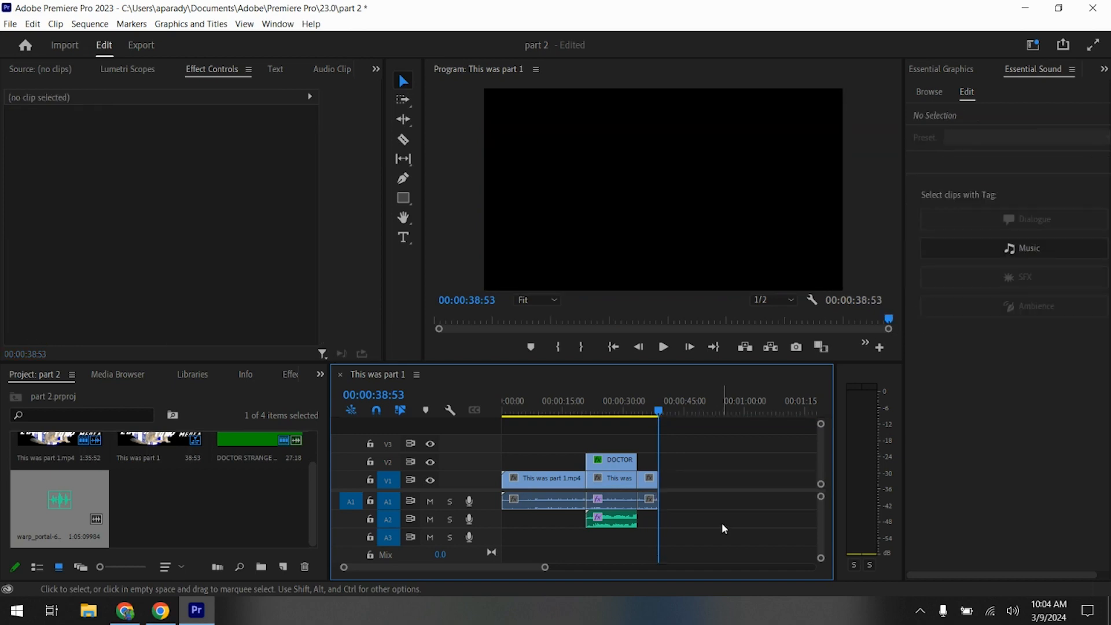
drag(659, 411, 588, 459)
drag(524, 454, 658, 488)
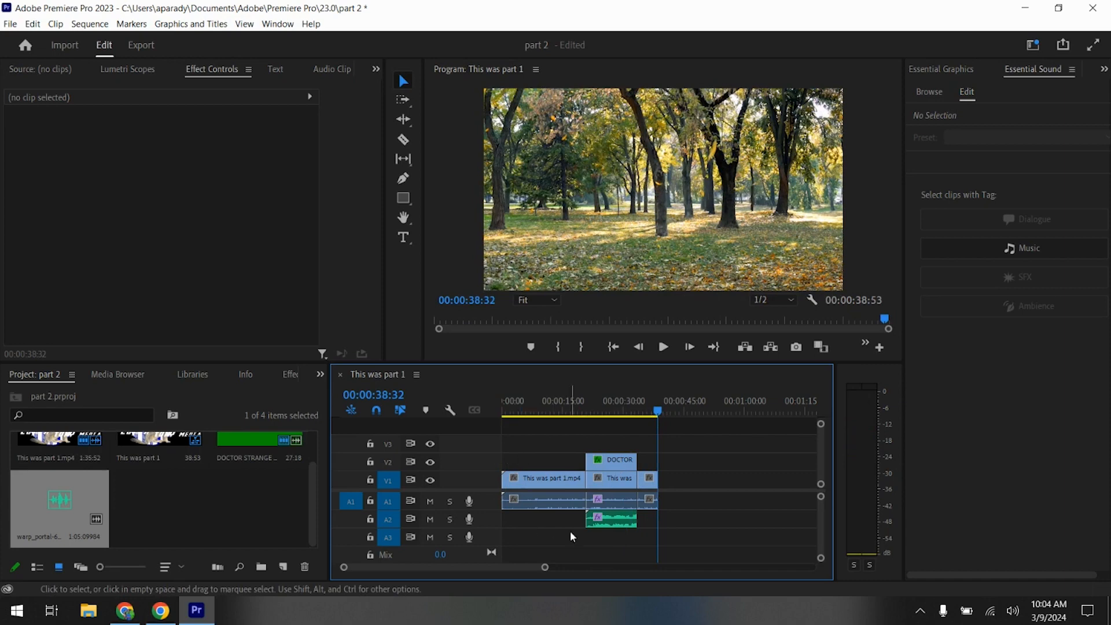
Open the media export settings for the sequence and name the output file Part 2
click(10, 24)
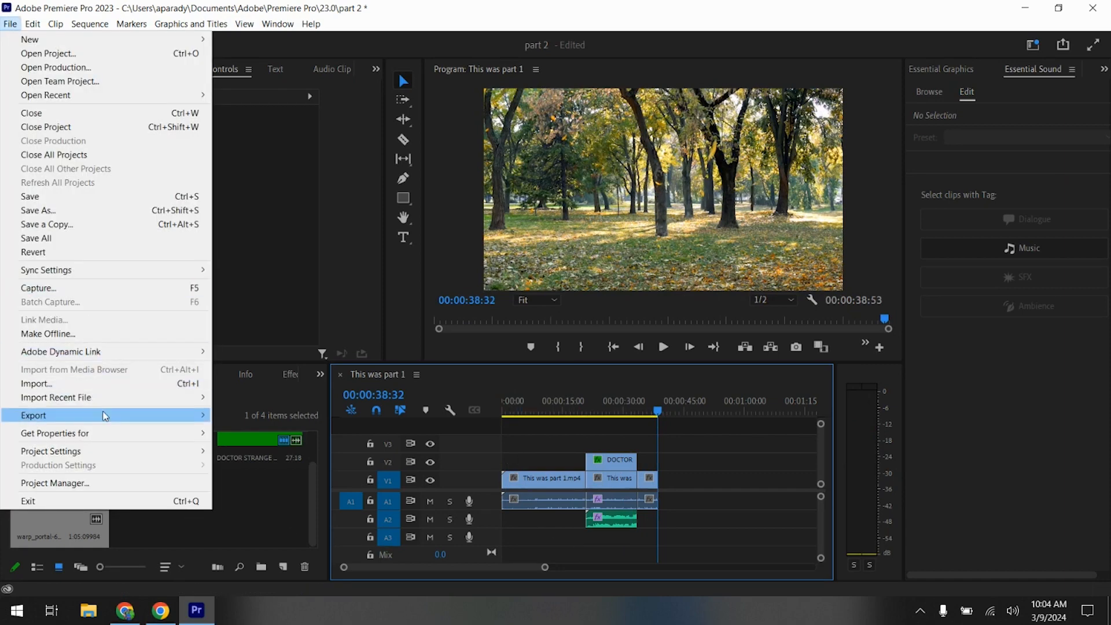
mouse_move(113, 415)
click(224, 421)
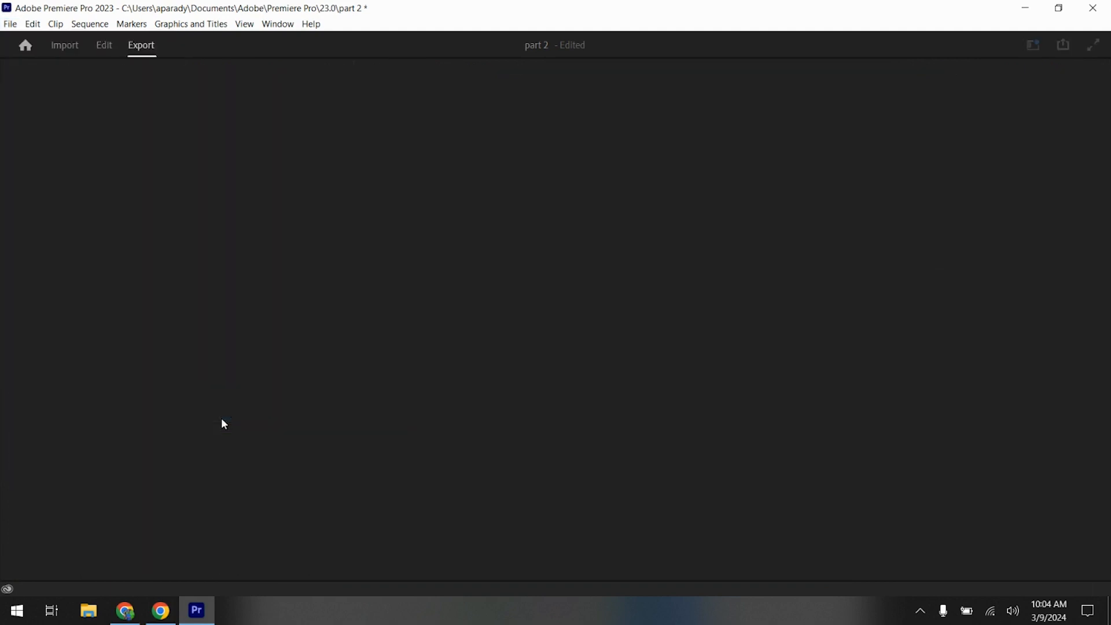
click(422, 116)
key(ctrl+a)
text(Part 2)
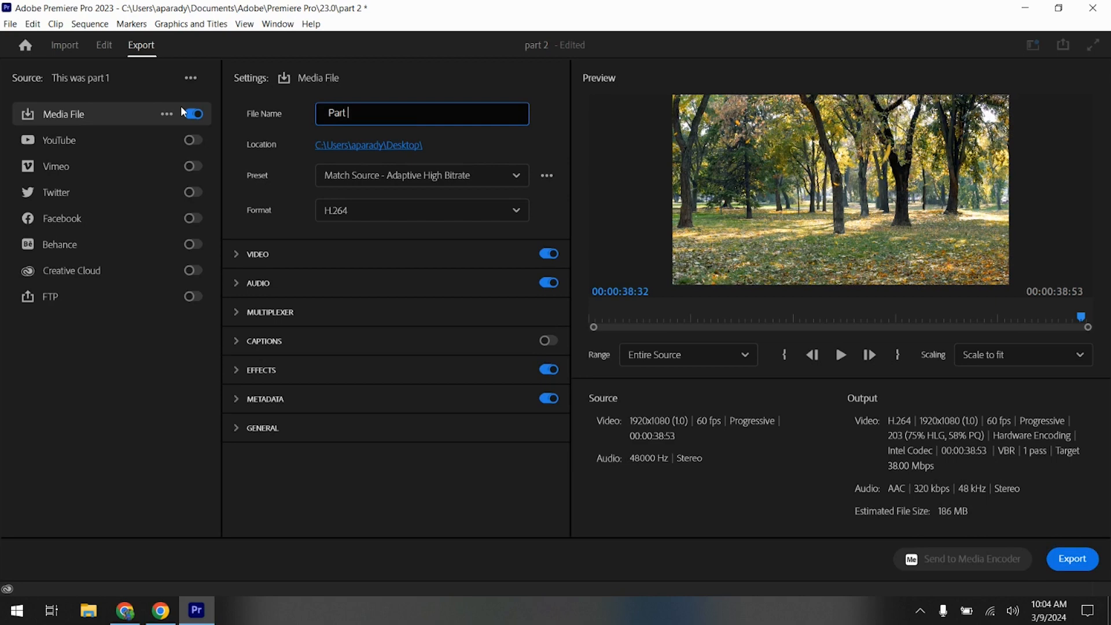
Select the High Quality 1080p HD export preset and export the sequence as an H.264 video
click(403, 176)
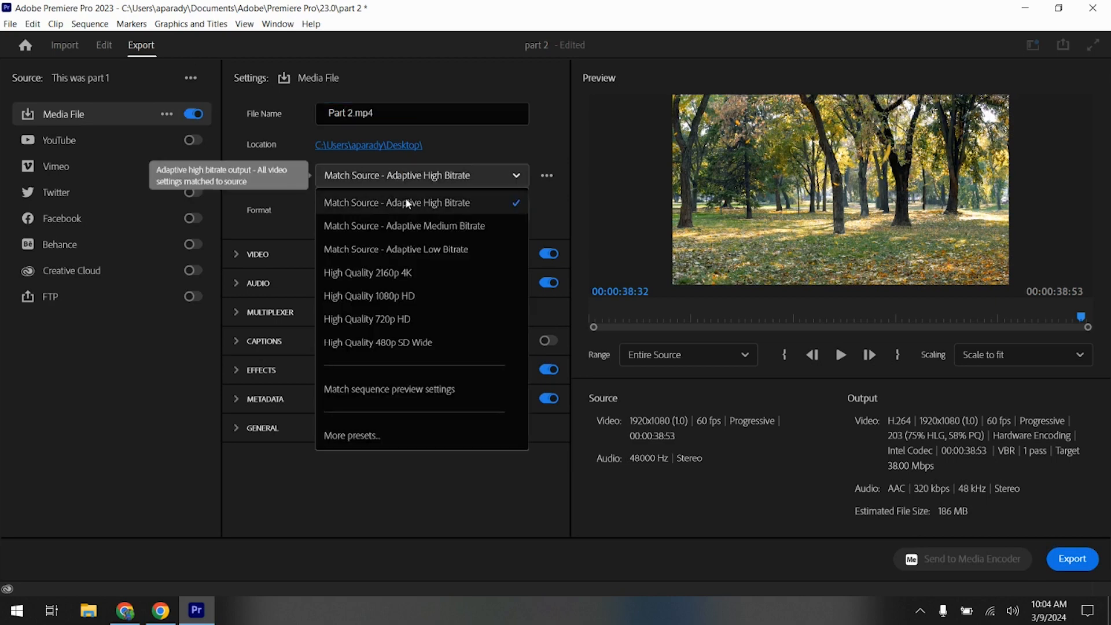
click(394, 296)
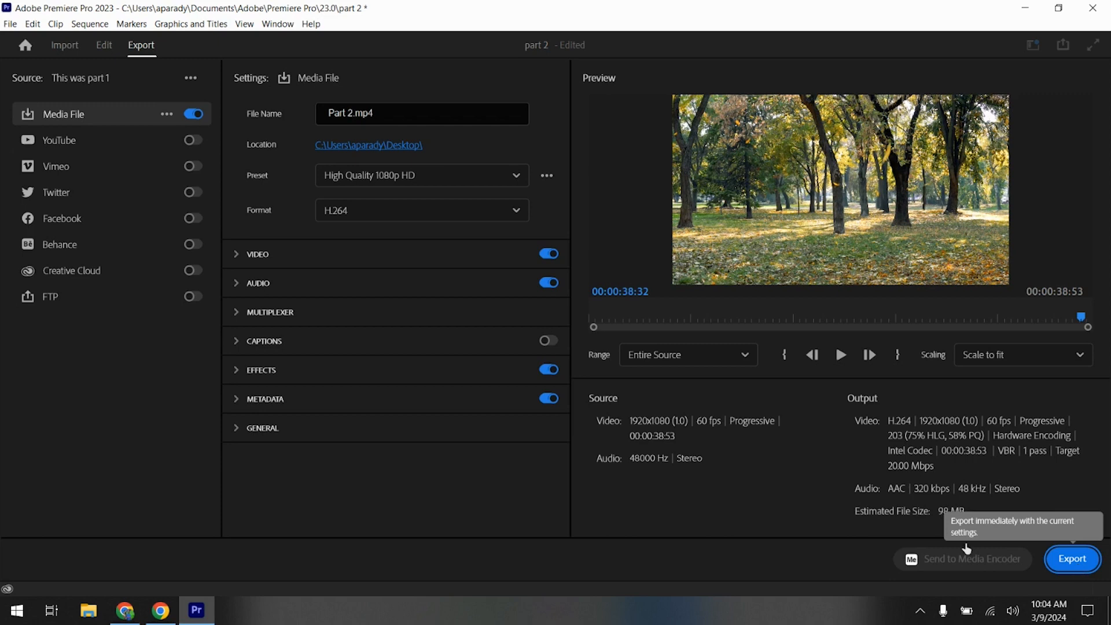
click(1084, 565)
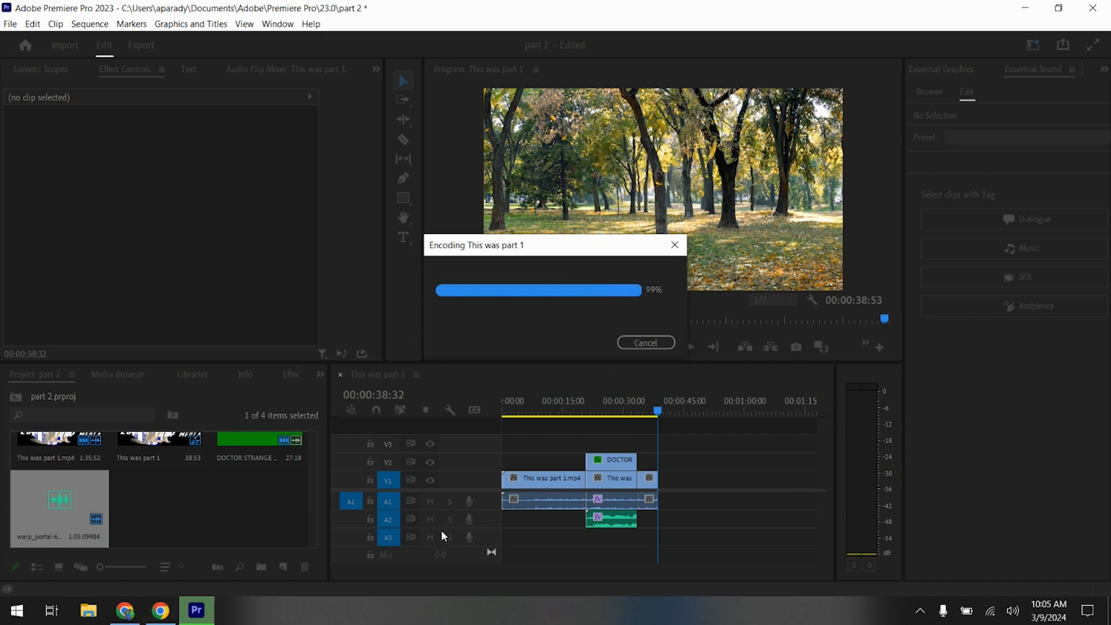
click(160, 610)
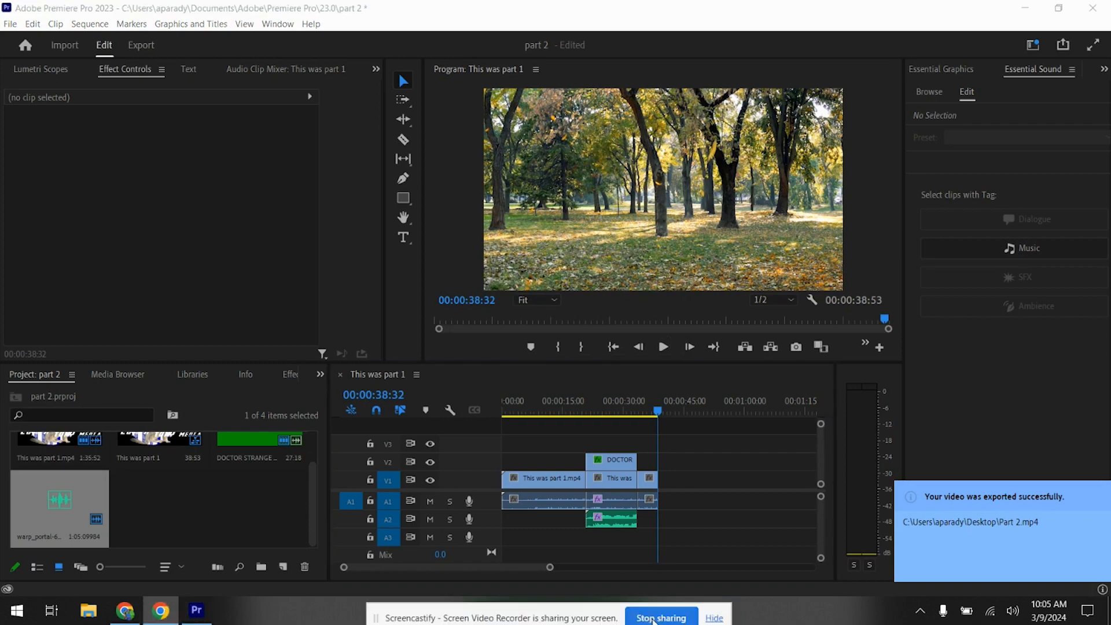